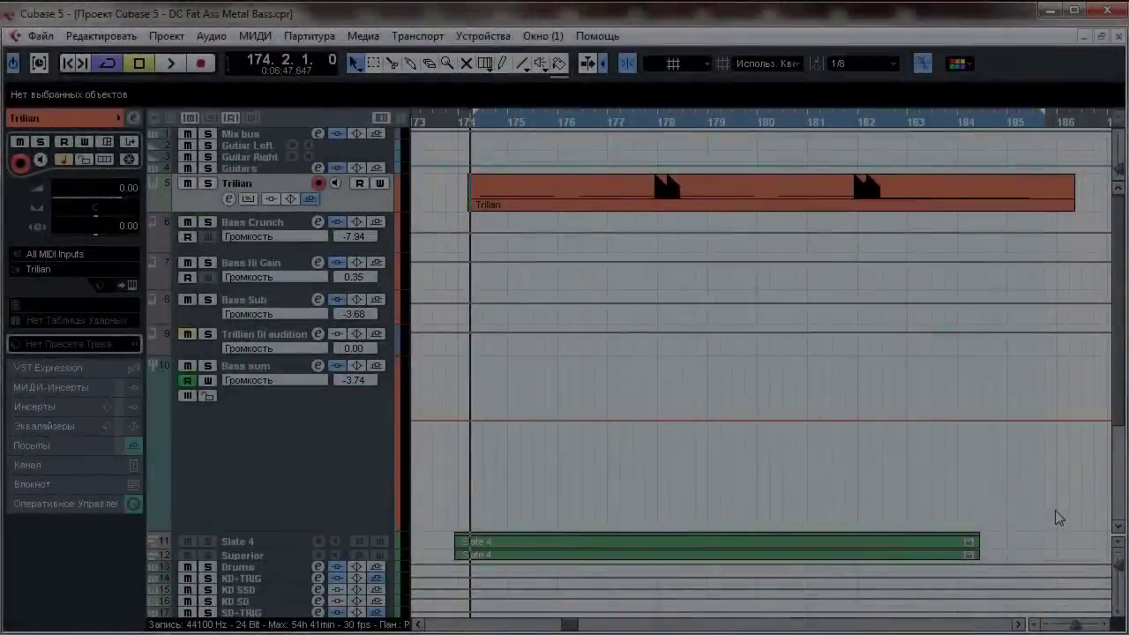
Step: Play the bass section, then return the playhead to the section start
key("space")
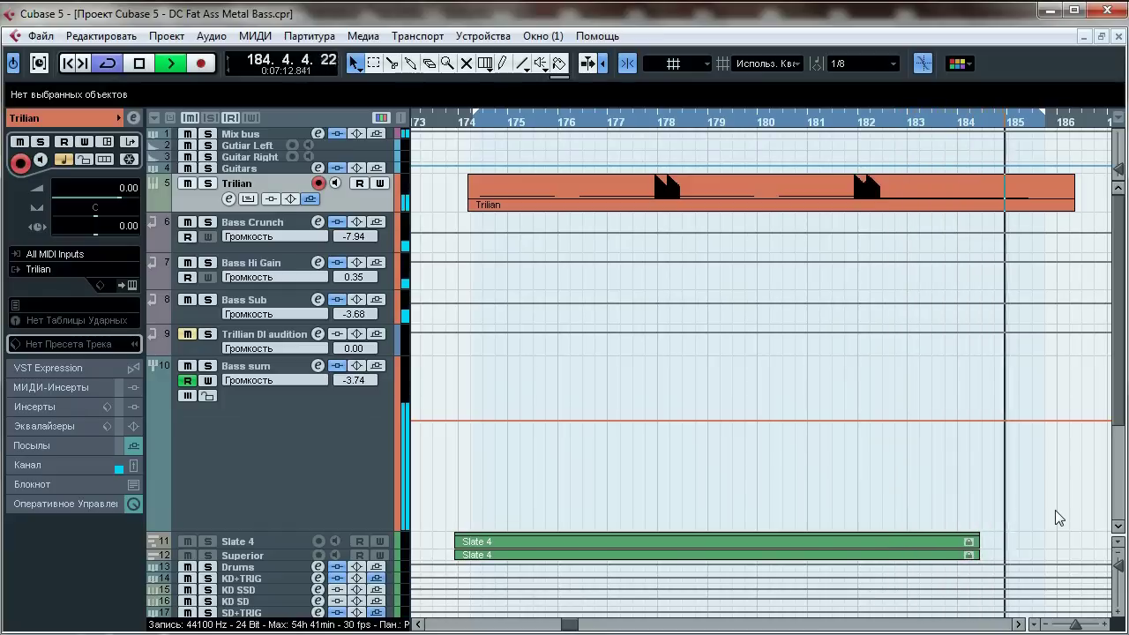
key("space")
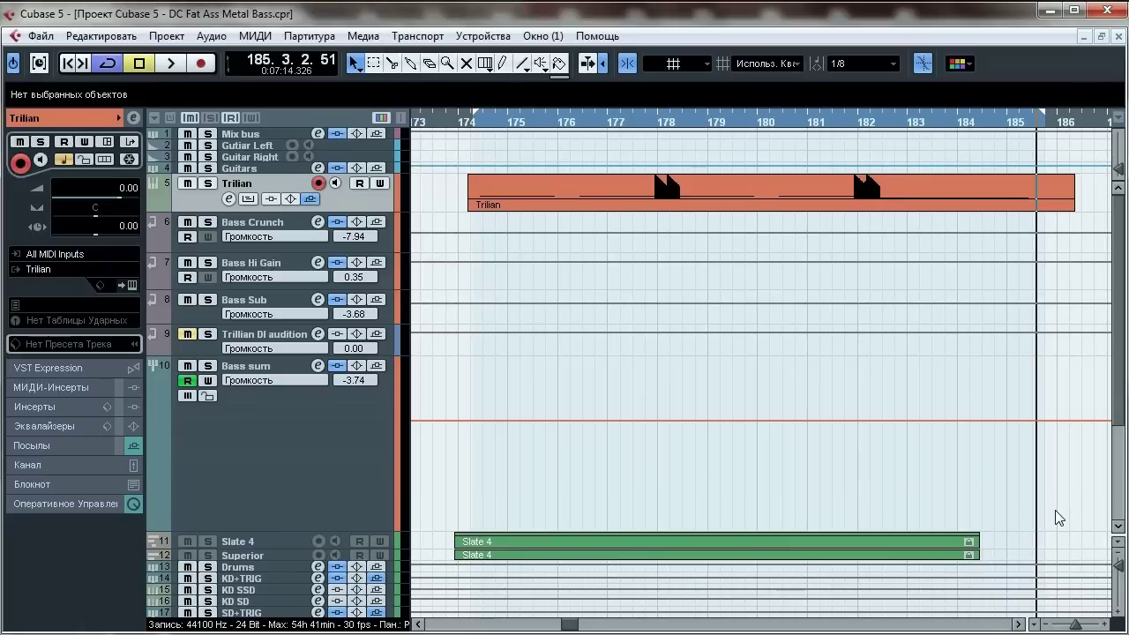
key("KP_1")
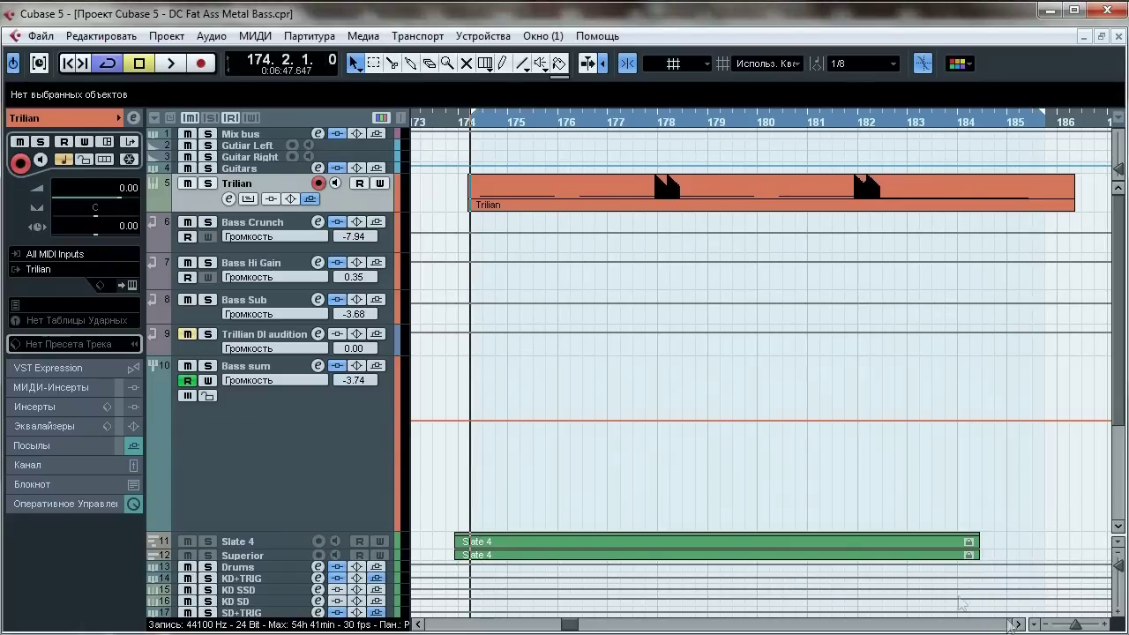
Step: Inspect Trilian's effects racks, including the common rack, in its instrument editor
left_click(131, 286)
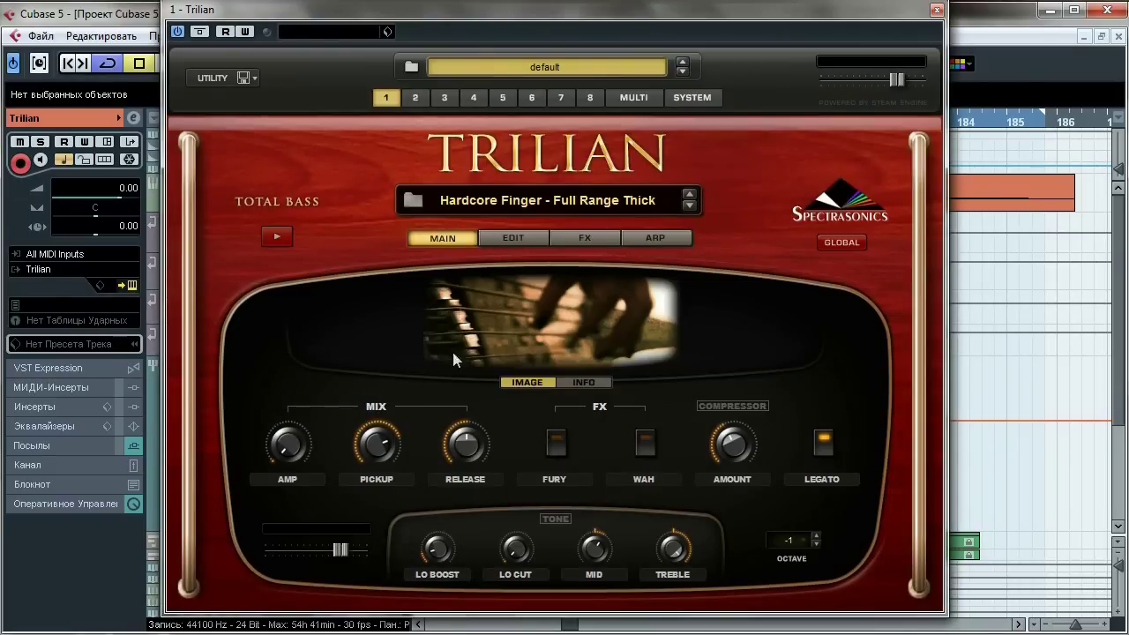
left_click(570, 241)
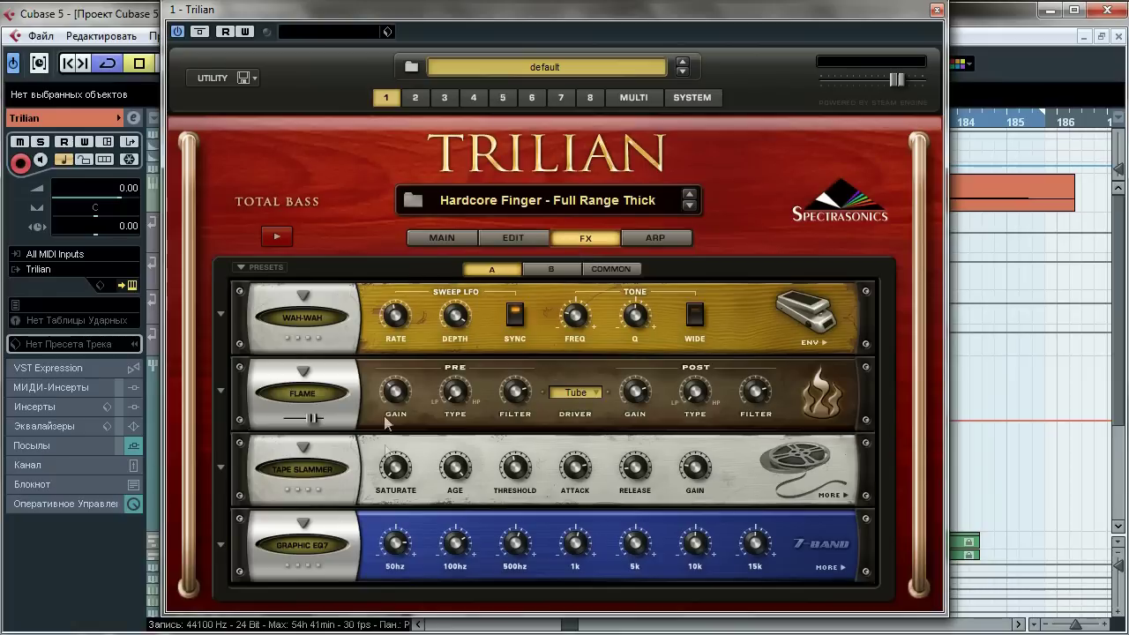
left_click(547, 271)
left_click(605, 272)
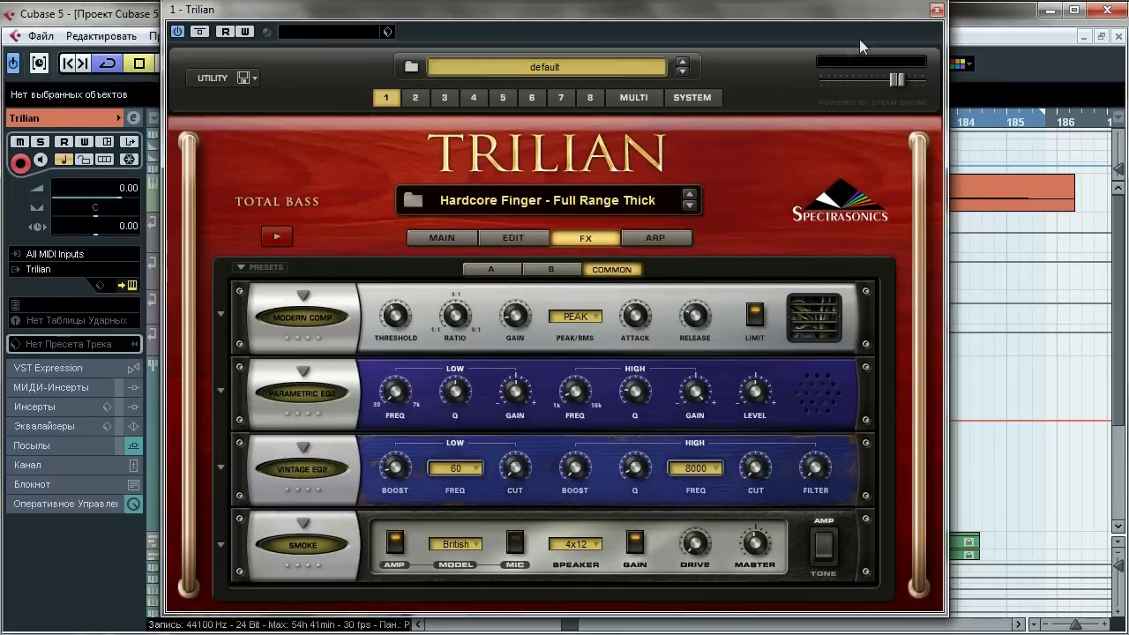
left_click(936, 10)
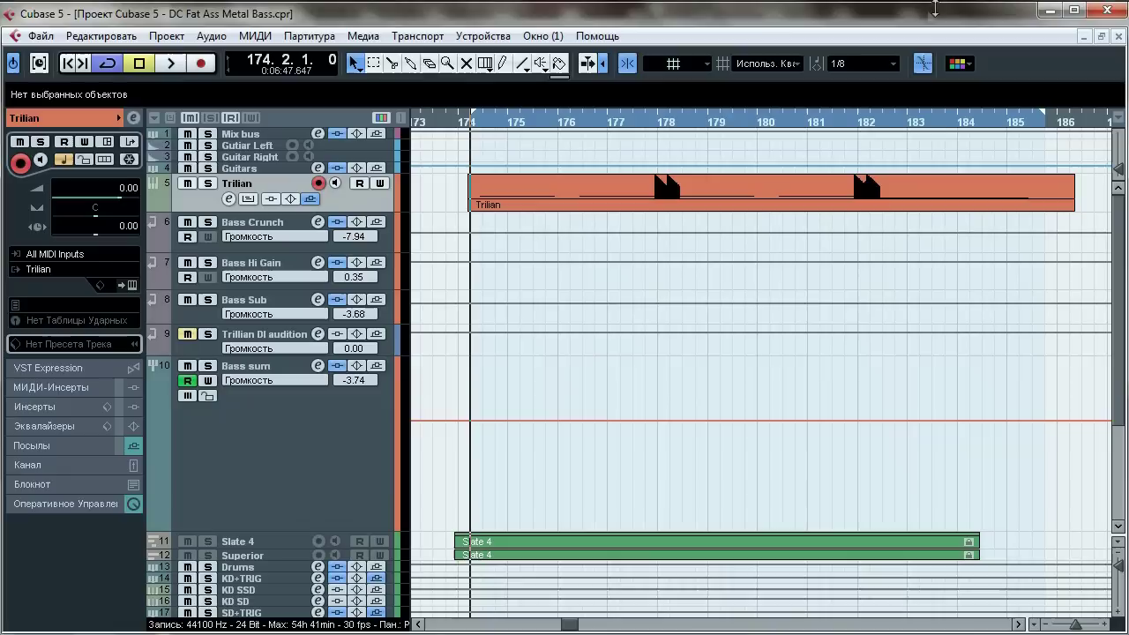
Step: Solo the Trilian DI audition track and listen to the raw DI bass
left_click(207, 334)
key("space")
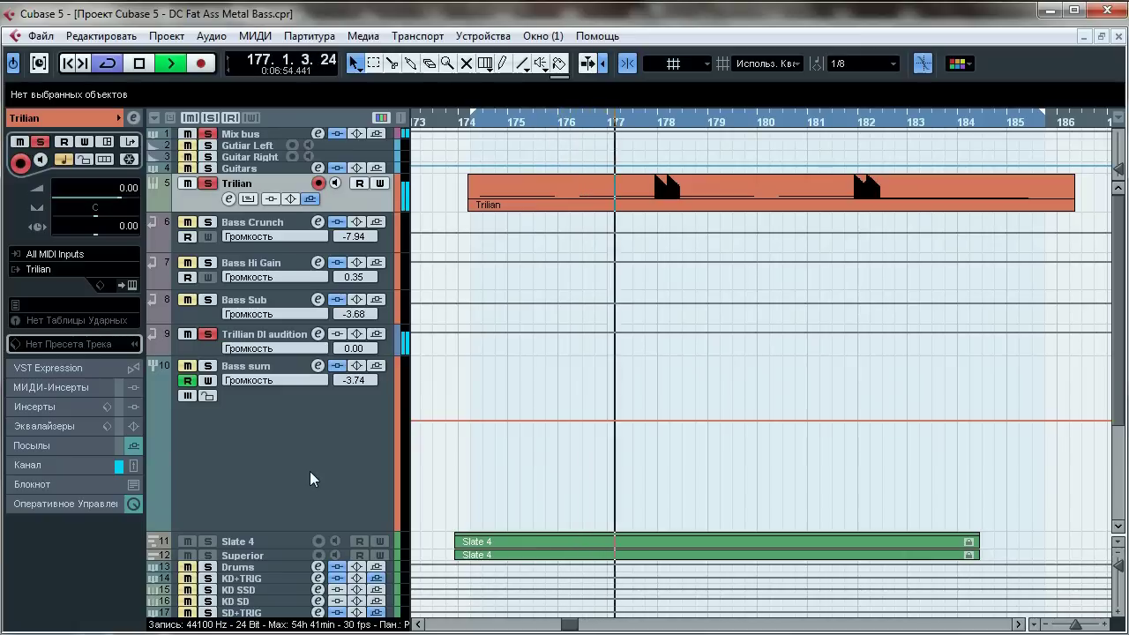
key("space")
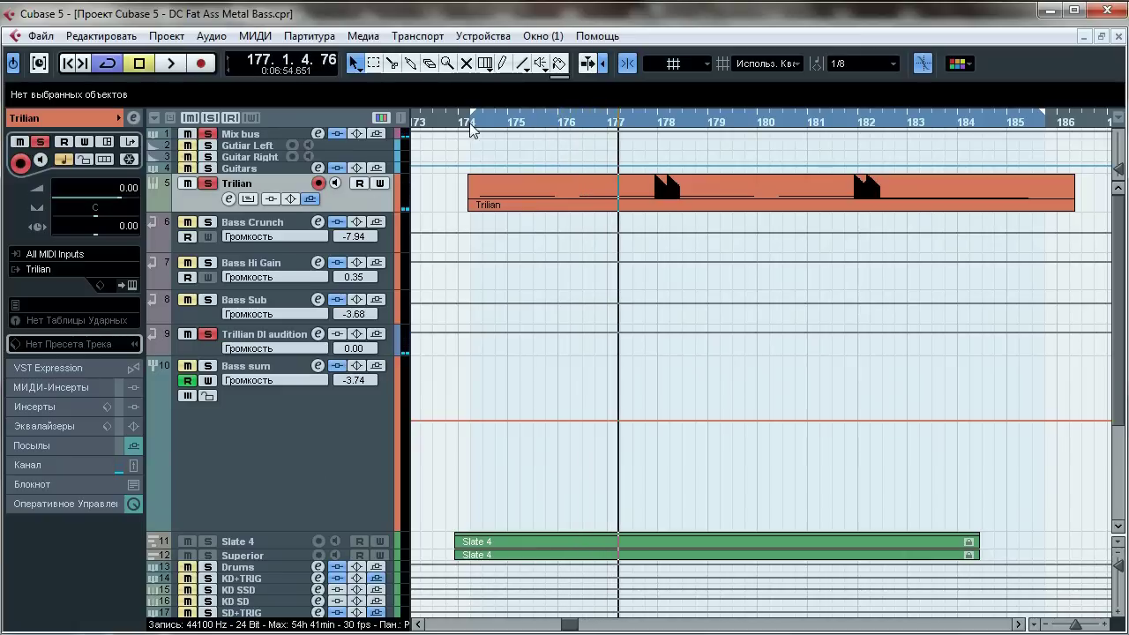
Step: Move the playhead back to bar 174 and select the Bass Crunch, then Trilian track
left_click(471, 126)
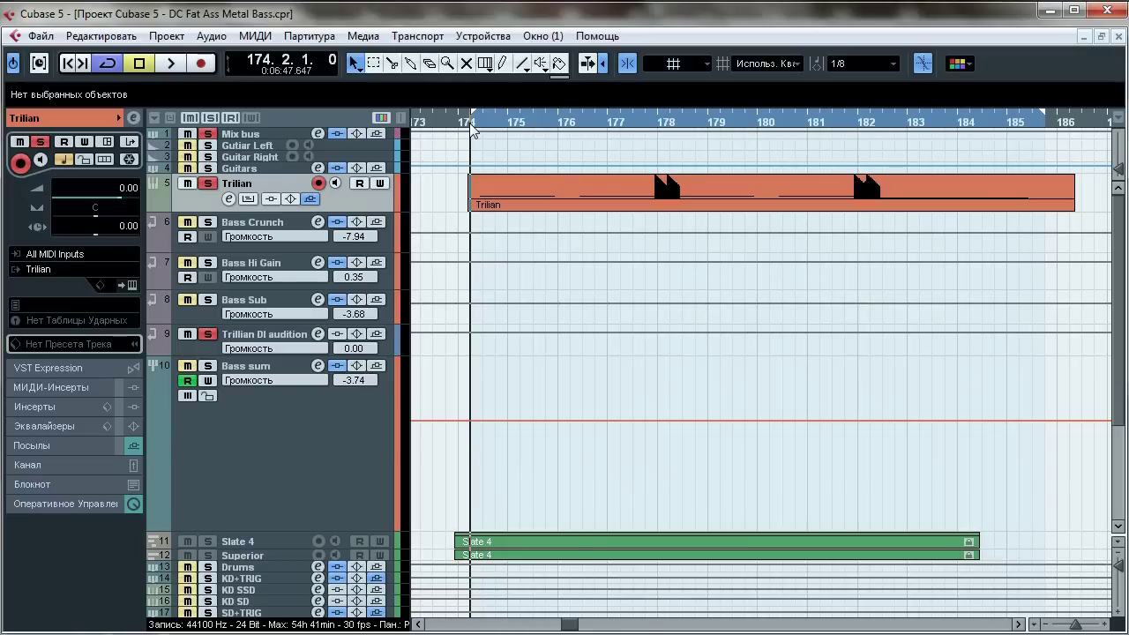
left_click(270, 219)
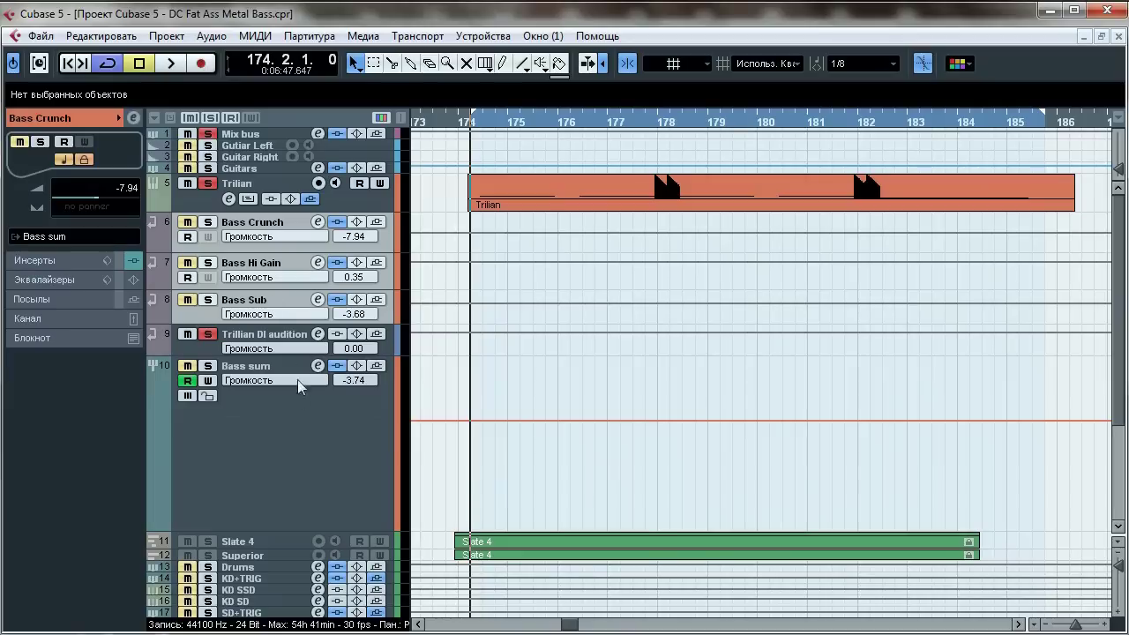
left_click(366, 198)
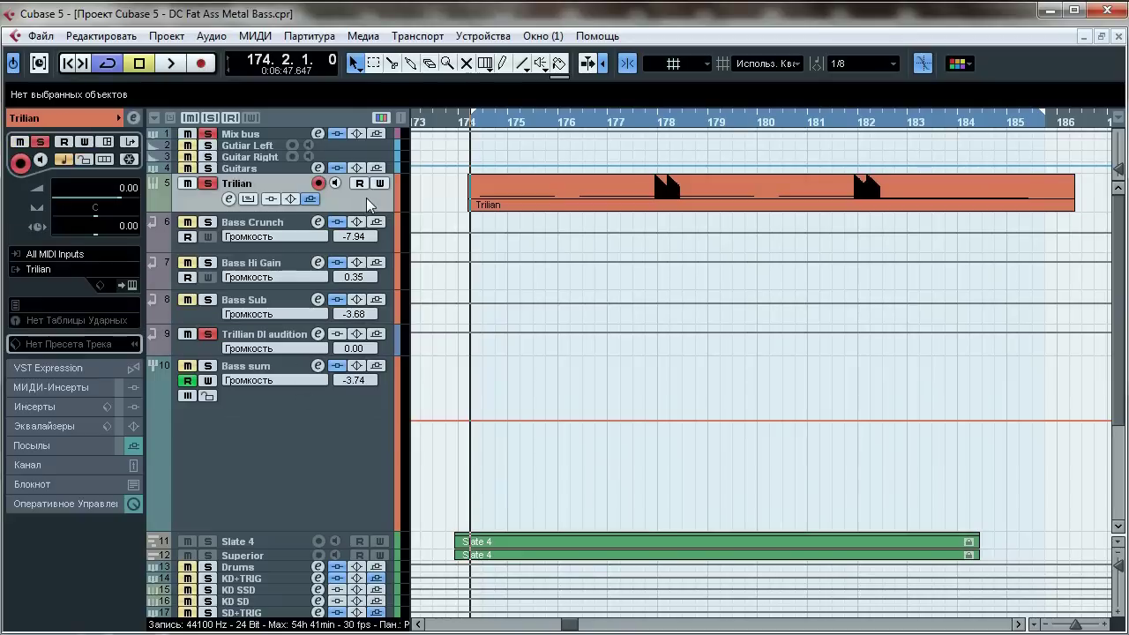
Step: Check the Trilian channel's output routing in its channel settings
left_click(133, 117)
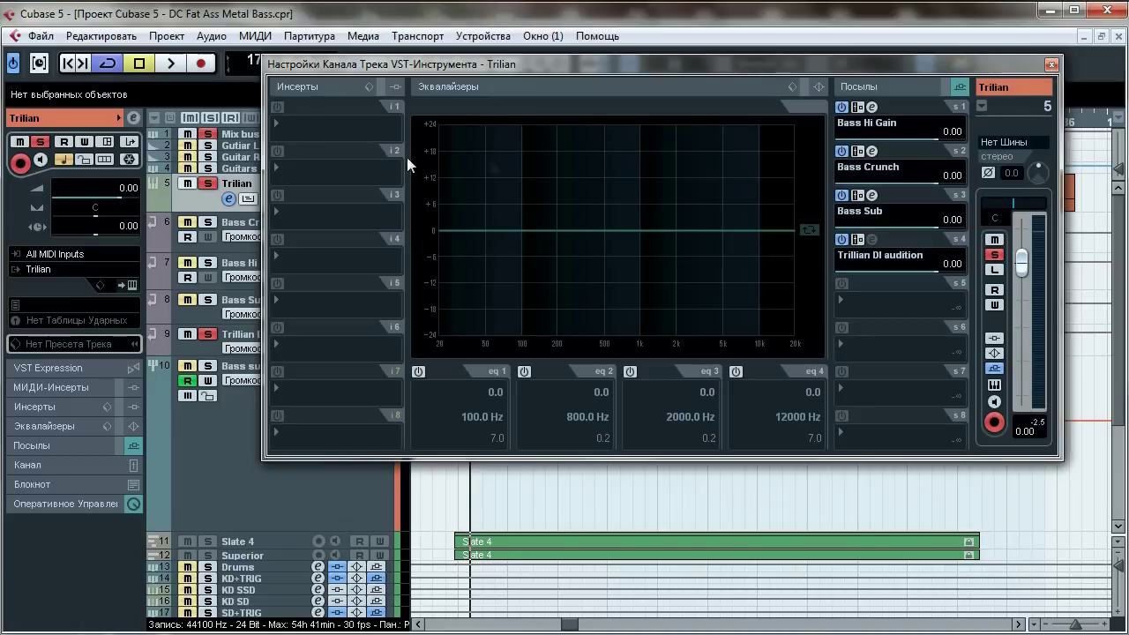
left_click(981, 143)
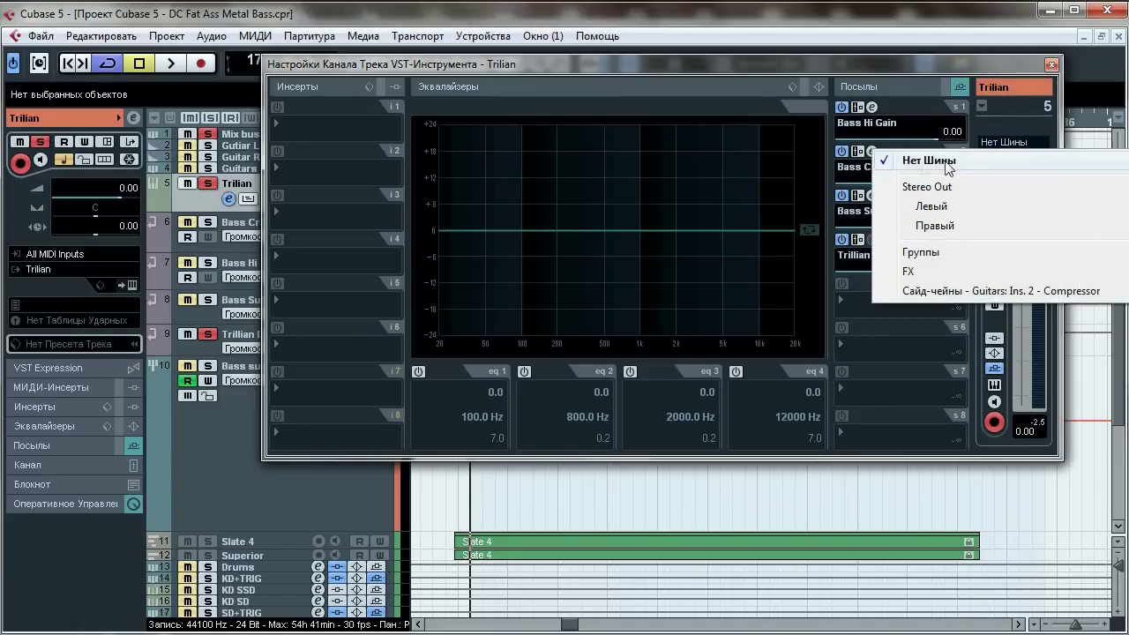
left_click(1051, 65)
Step: Show the Trilian track's sends in the Inspector
right_click(291, 224)
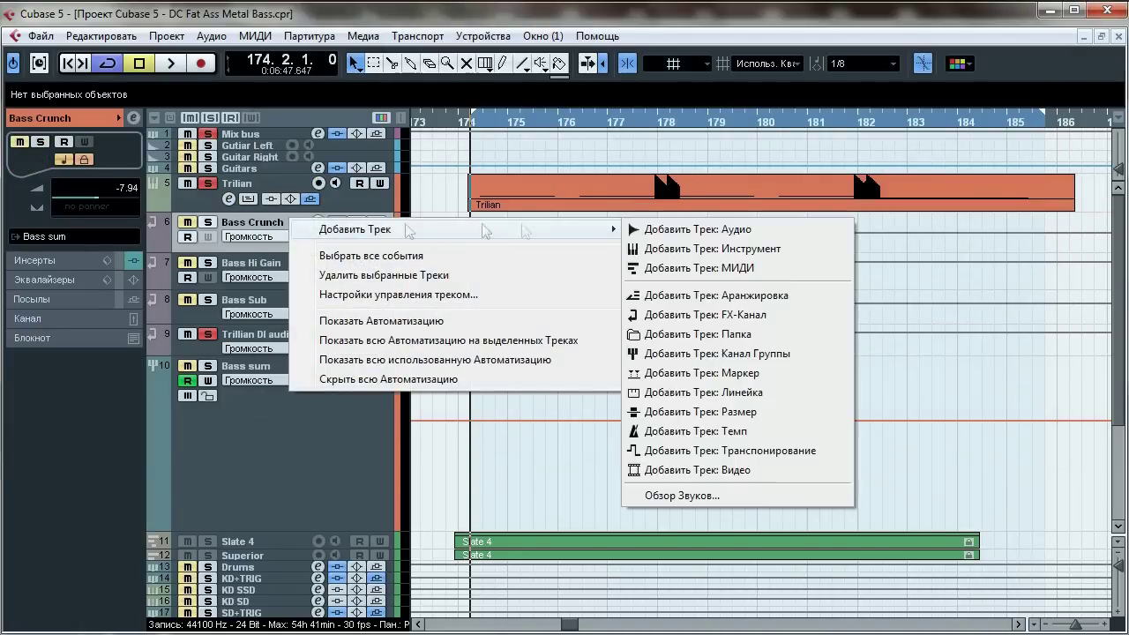
key("Escape")
key("Down")
key("Down")
left_click(275, 182)
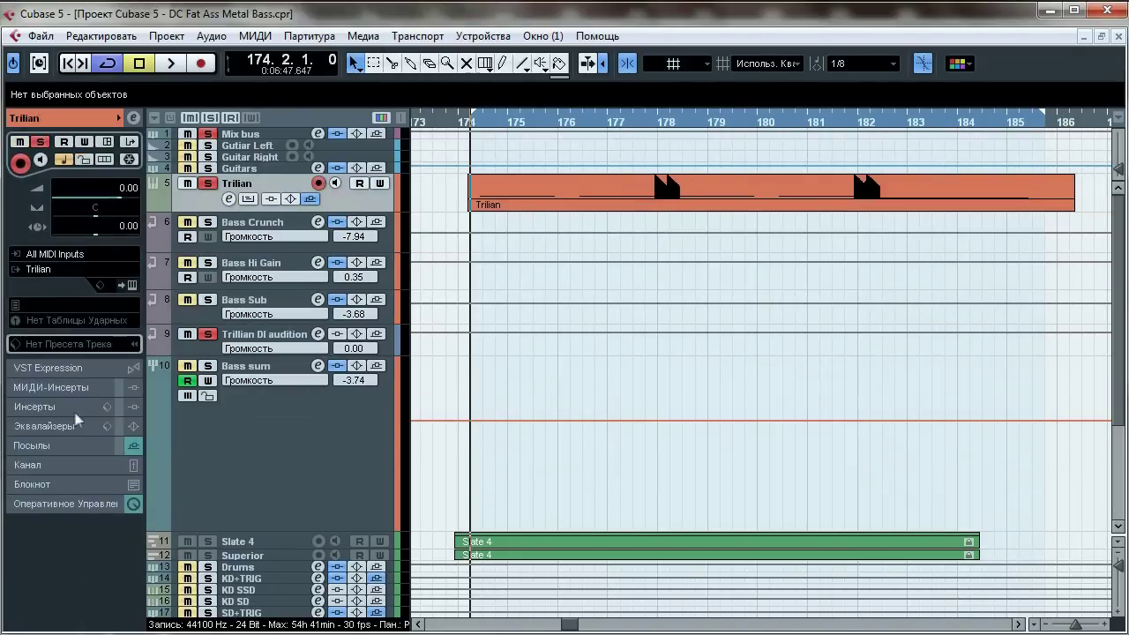
left_click(36, 441)
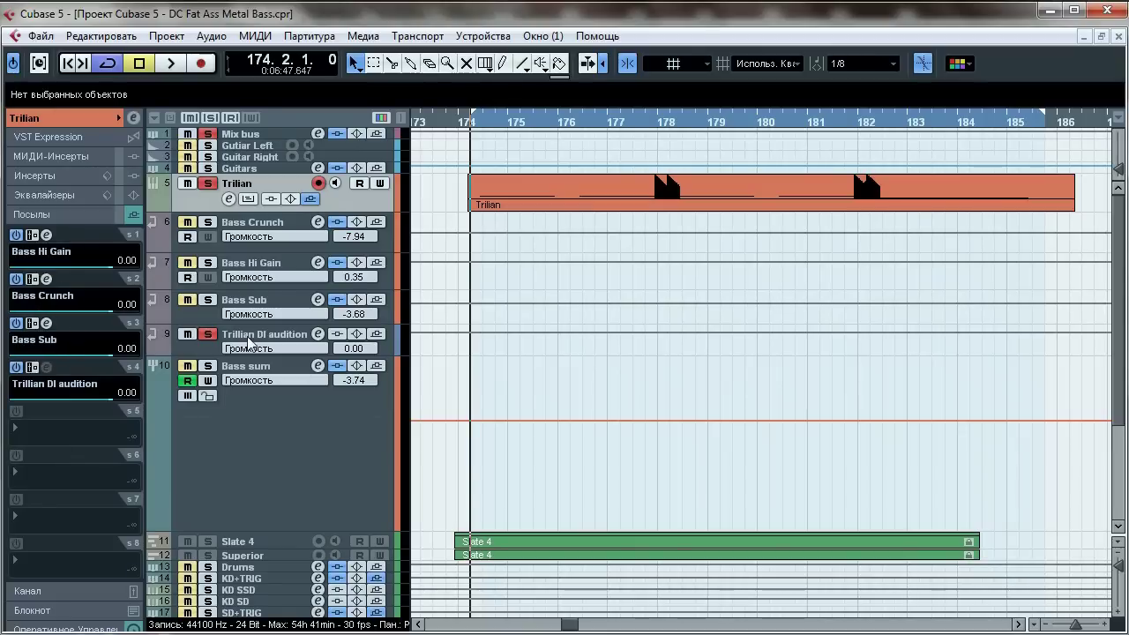
Step: Select the three bass channels and Bass sum, clear all solos, and show Bass sum's inserts
left_click(267, 233)
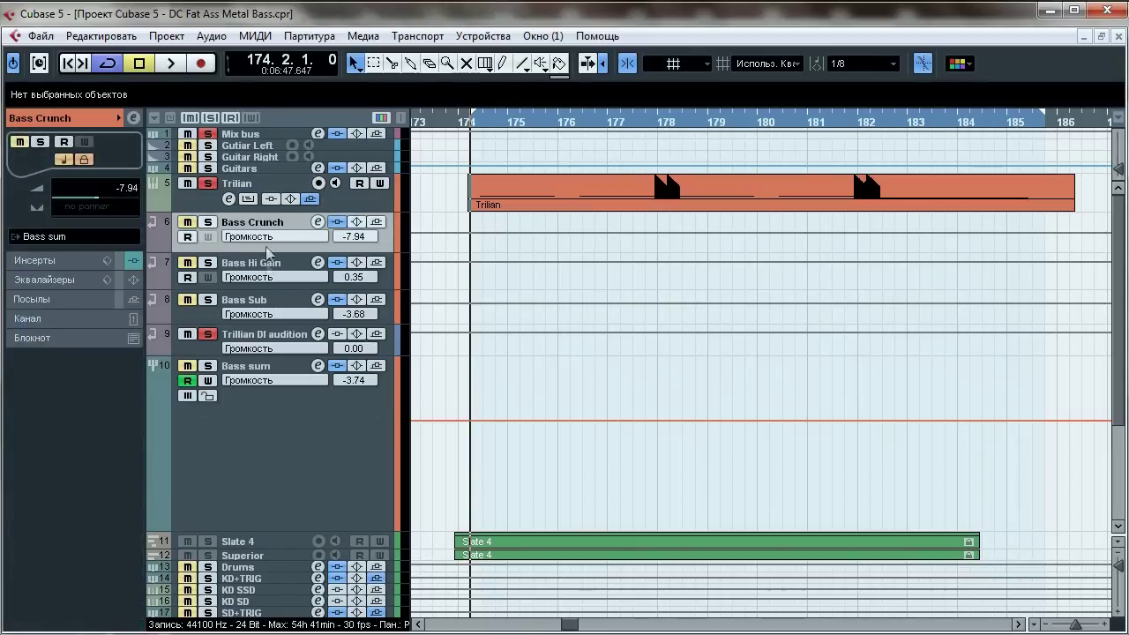
left_click(267, 307, "shift")
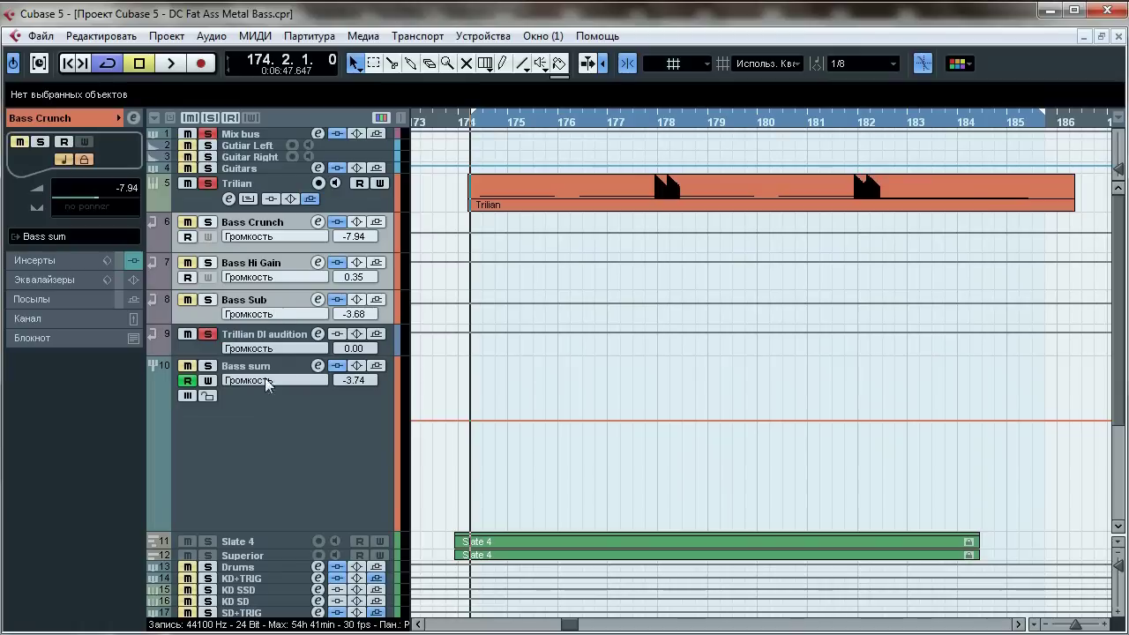
left_click(266, 434)
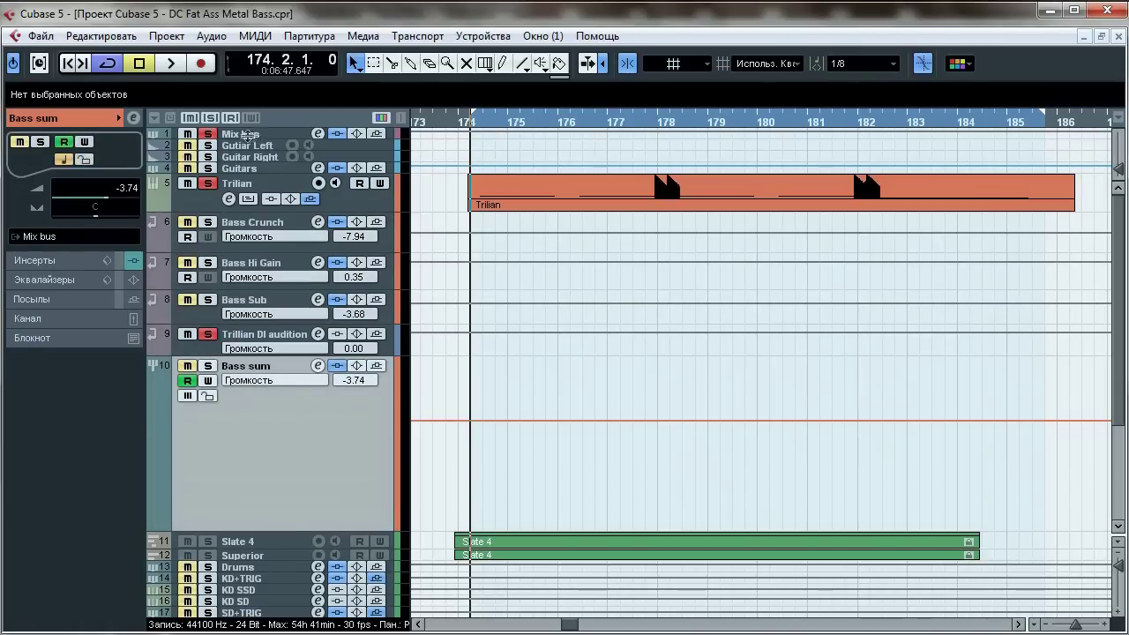
left_click(210, 117)
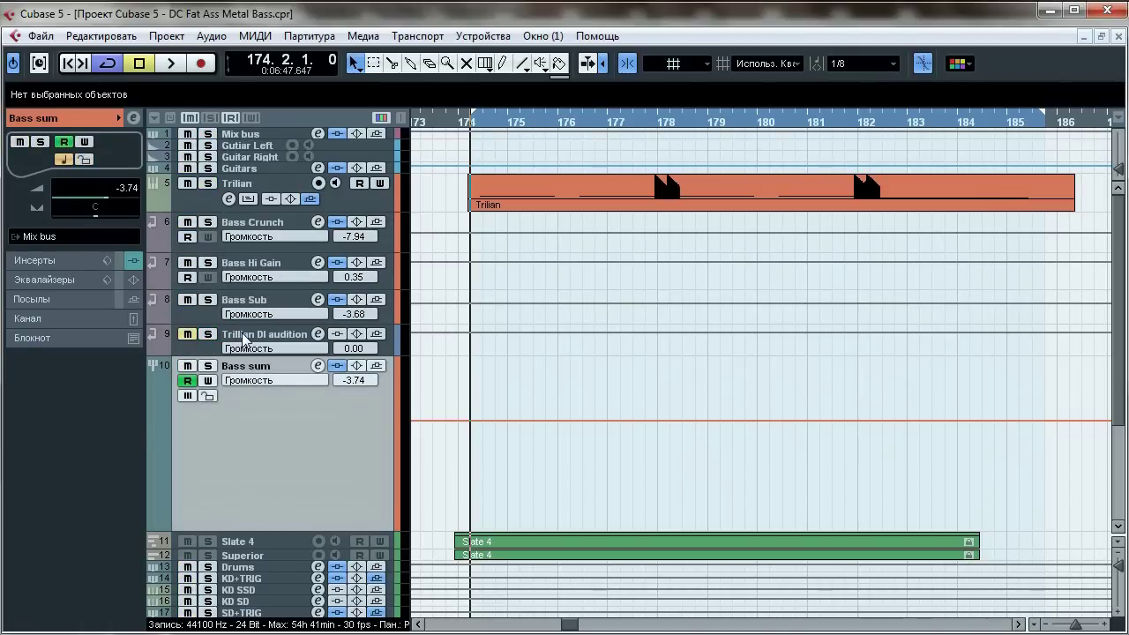
left_click(35, 261)
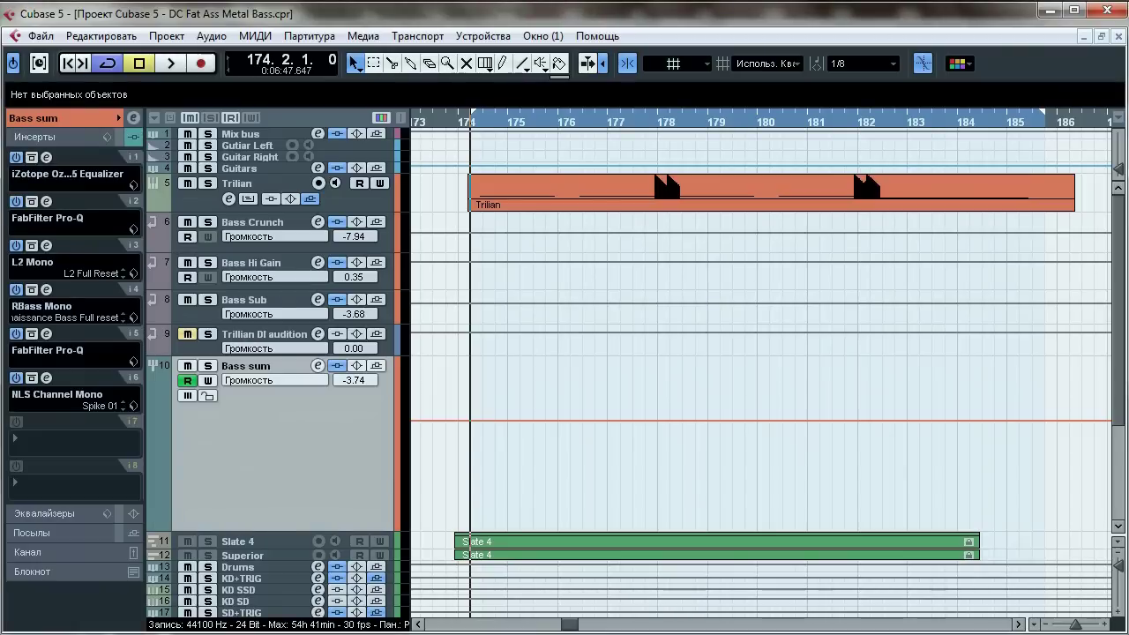
left_click(231, 227)
Step: Solo Bass Crunch, audition it, and bypass its inserts for comparison
left_click(208, 222)
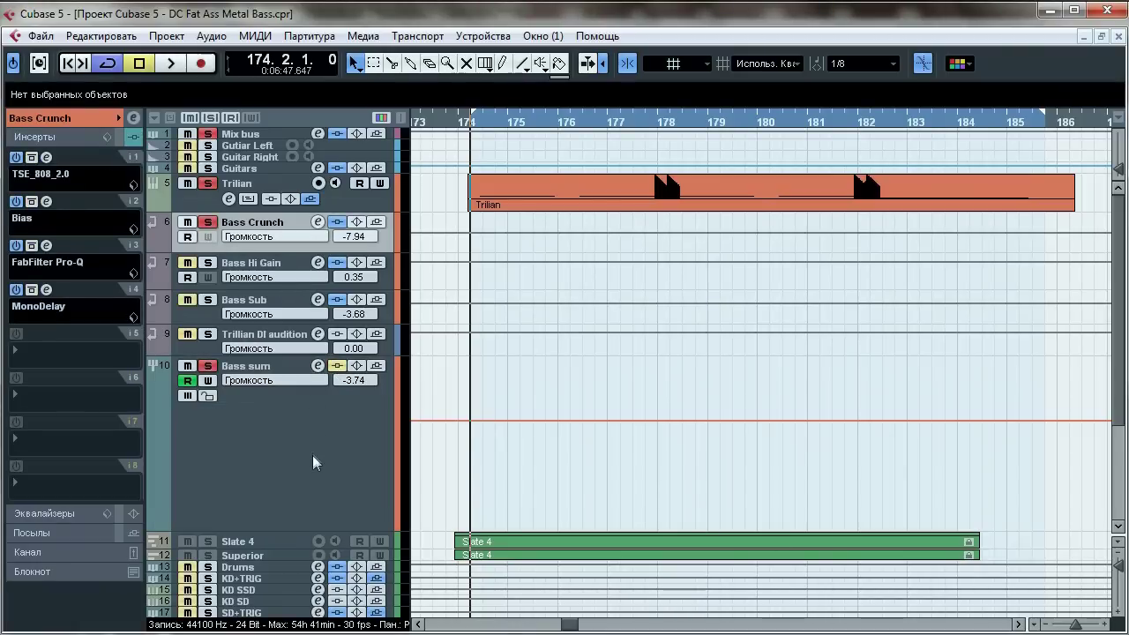
key("space")
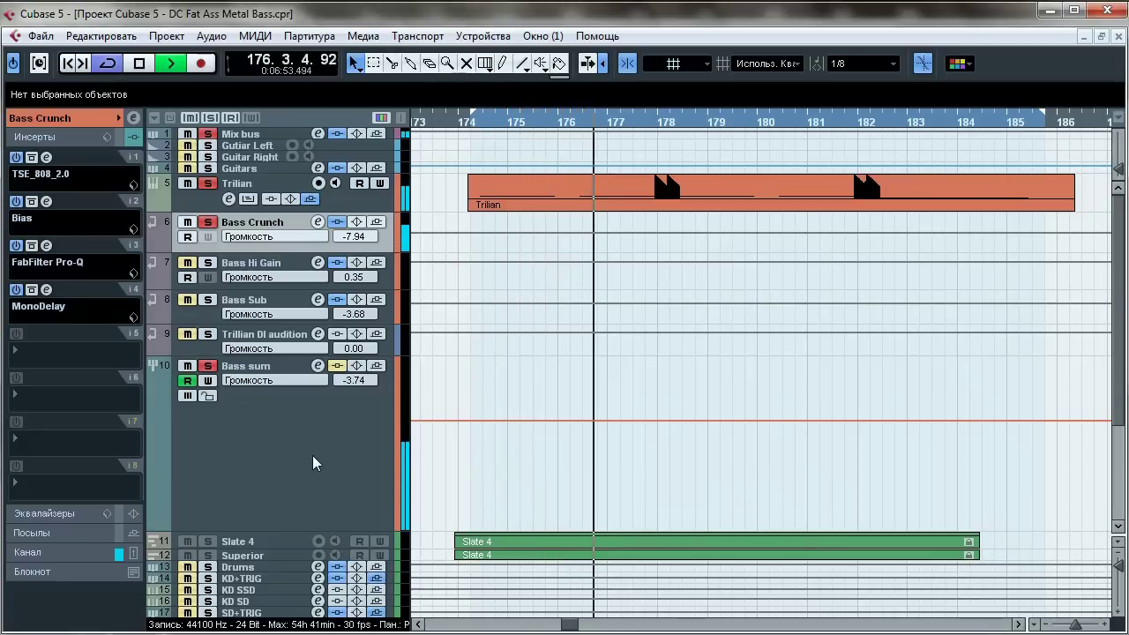
key("space")
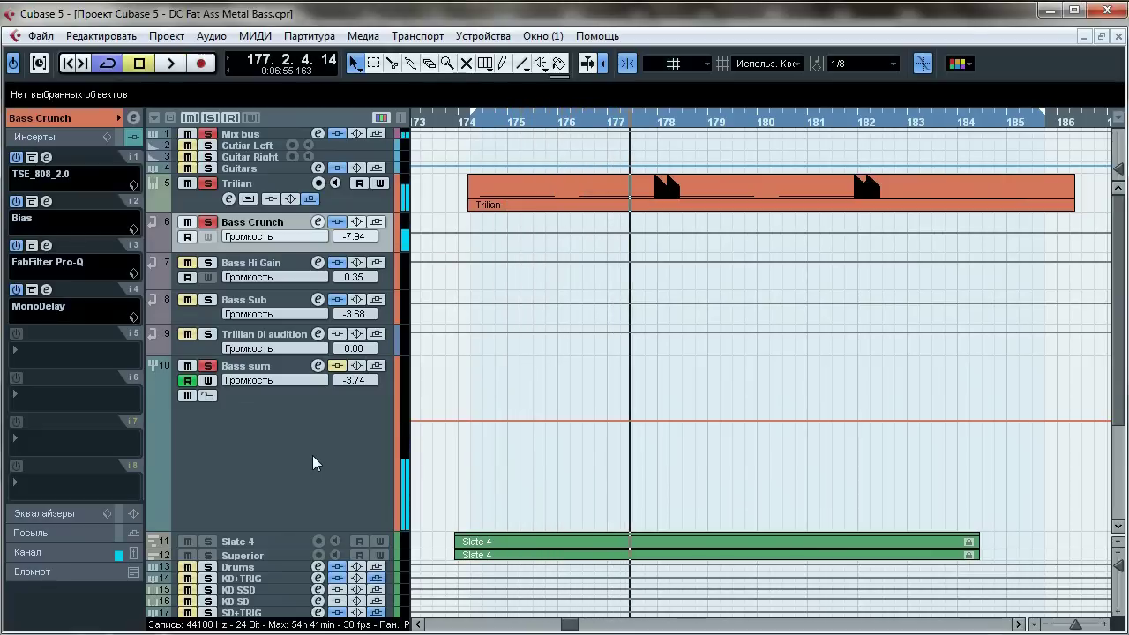
left_click(107, 137)
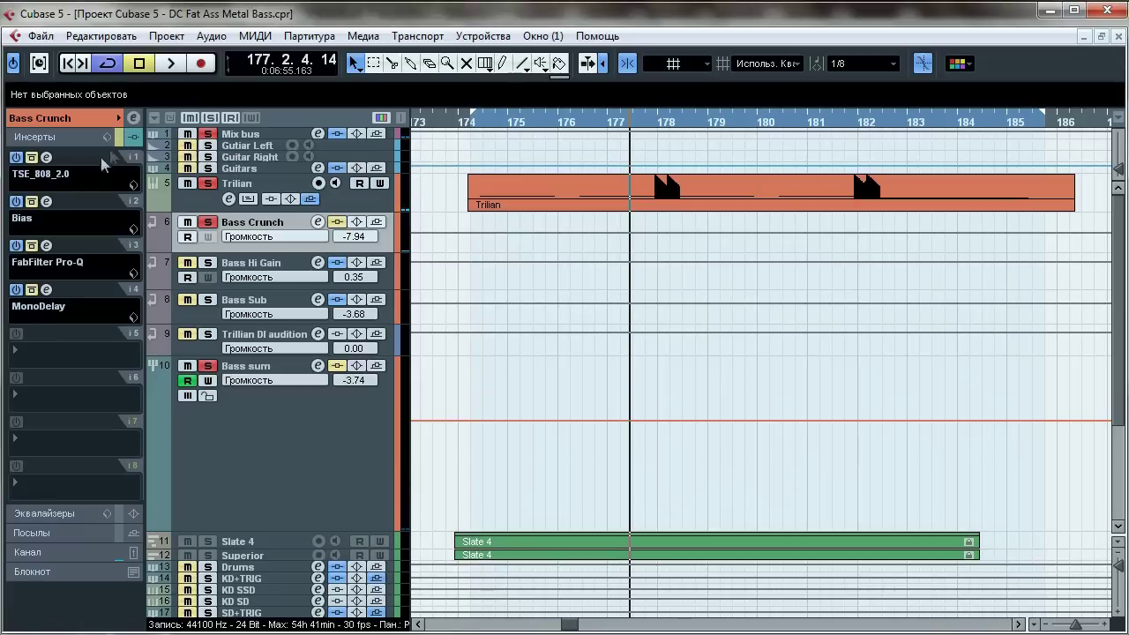
Step: Audition the TSE 808 overdrive, turn its TONE down, and close the pedal editor
left_click(47, 158)
left_click_drag(447, 31, 481, 63)
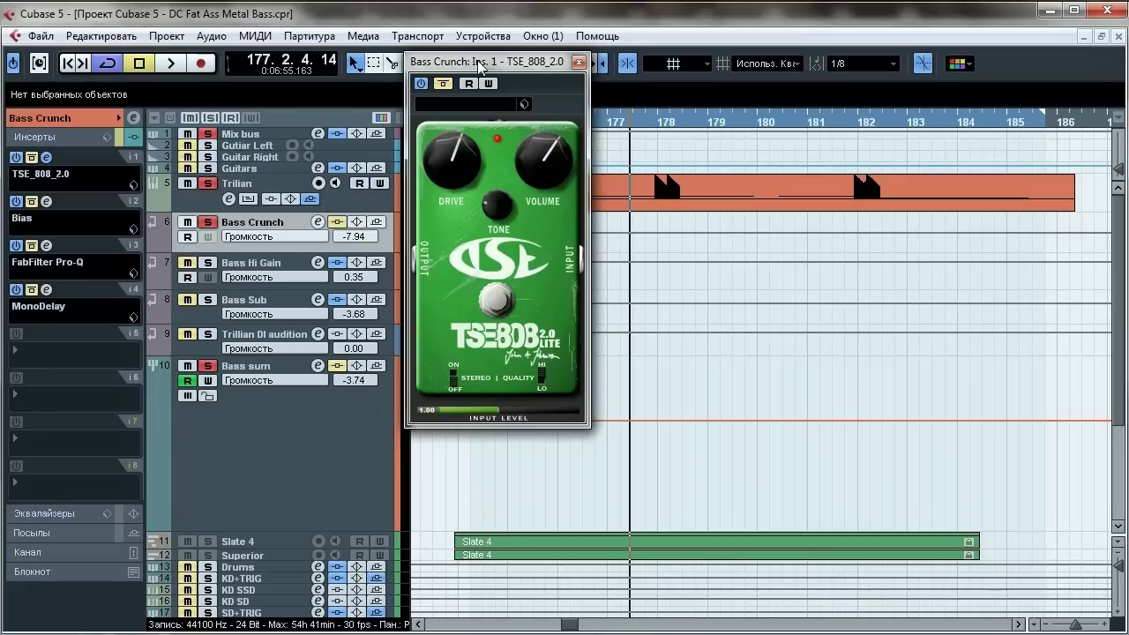
key("space")
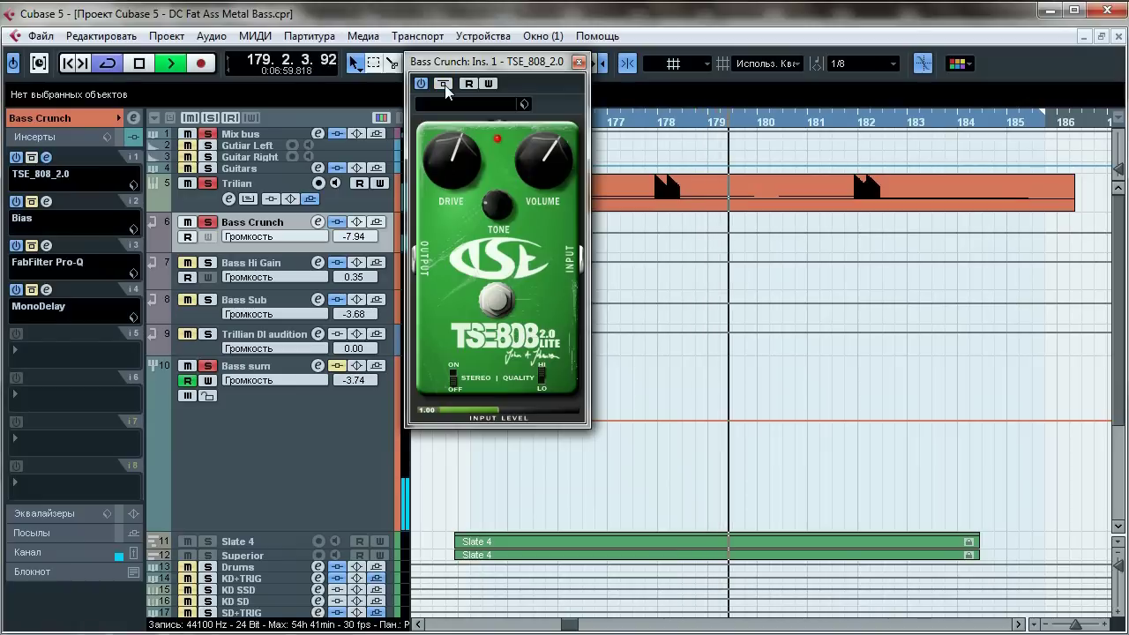
key("space")
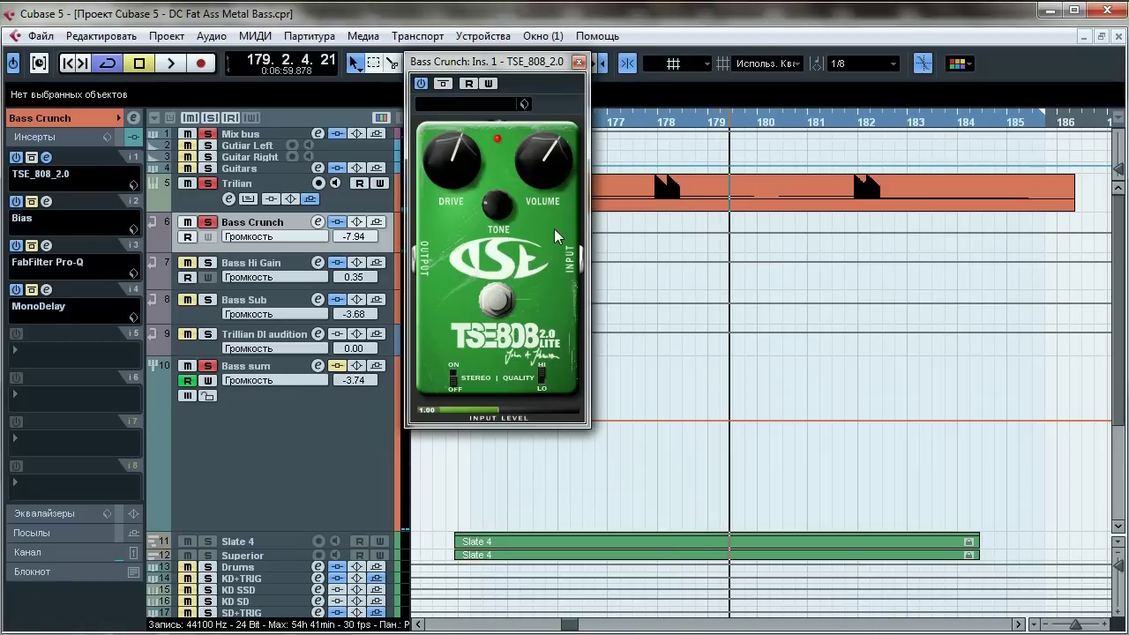
left_click_drag(496, 210, 497, 216)
left_click(579, 62)
Step: Replay near bar 174 and view the preamp stage of Bass Crunch's Bias amp (Crunch Yo Ass Up)
double_click(487, 121)
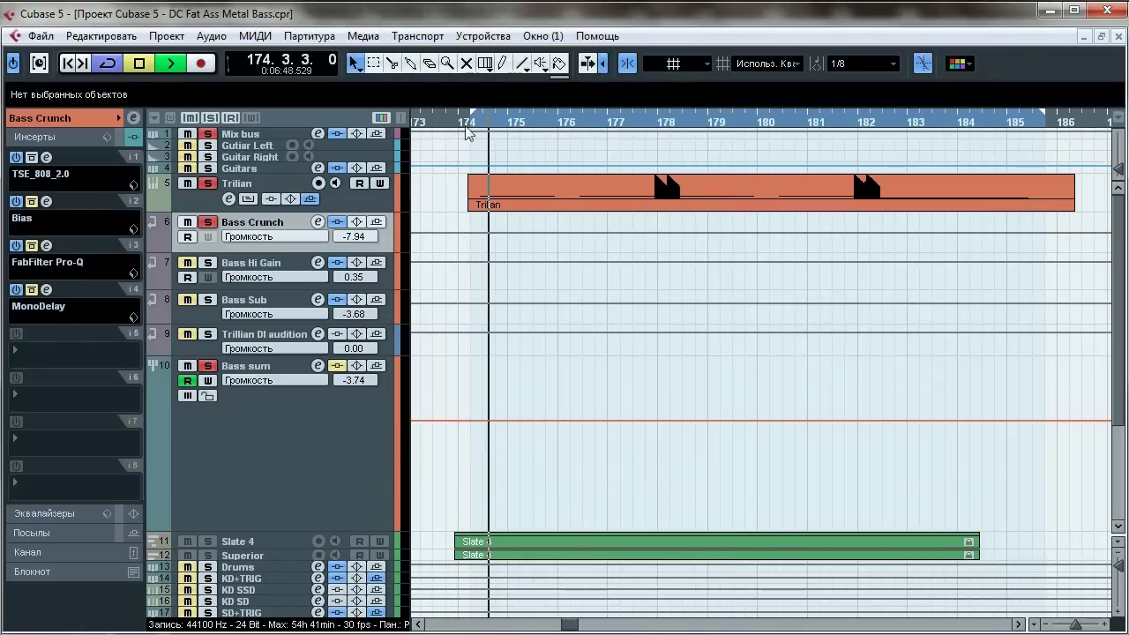
left_click(45, 202)
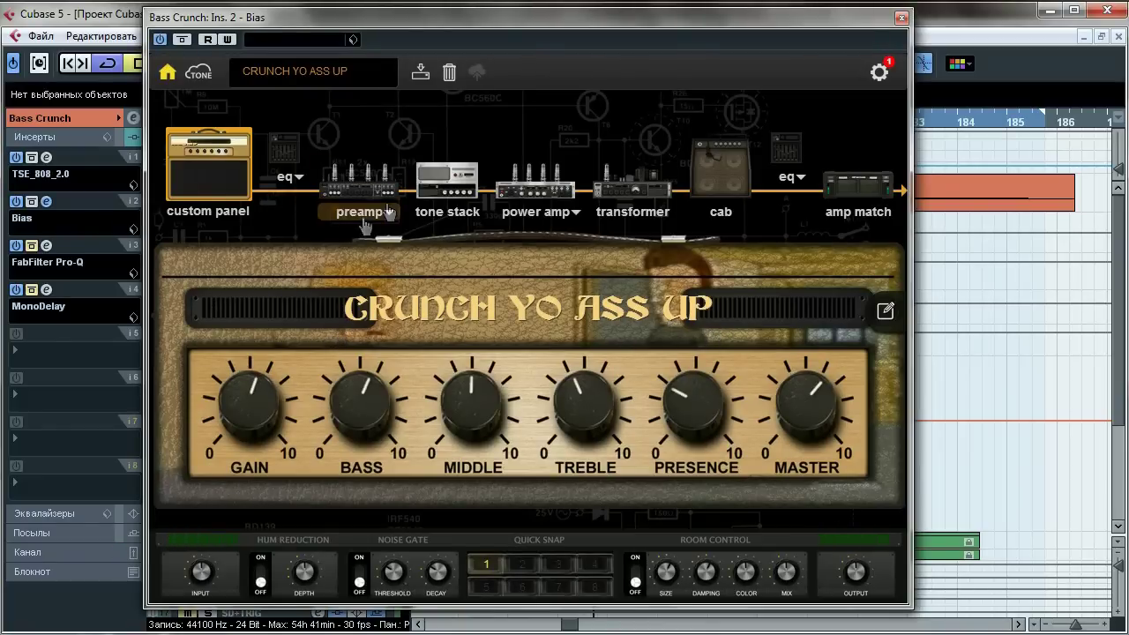
left_click(408, 241)
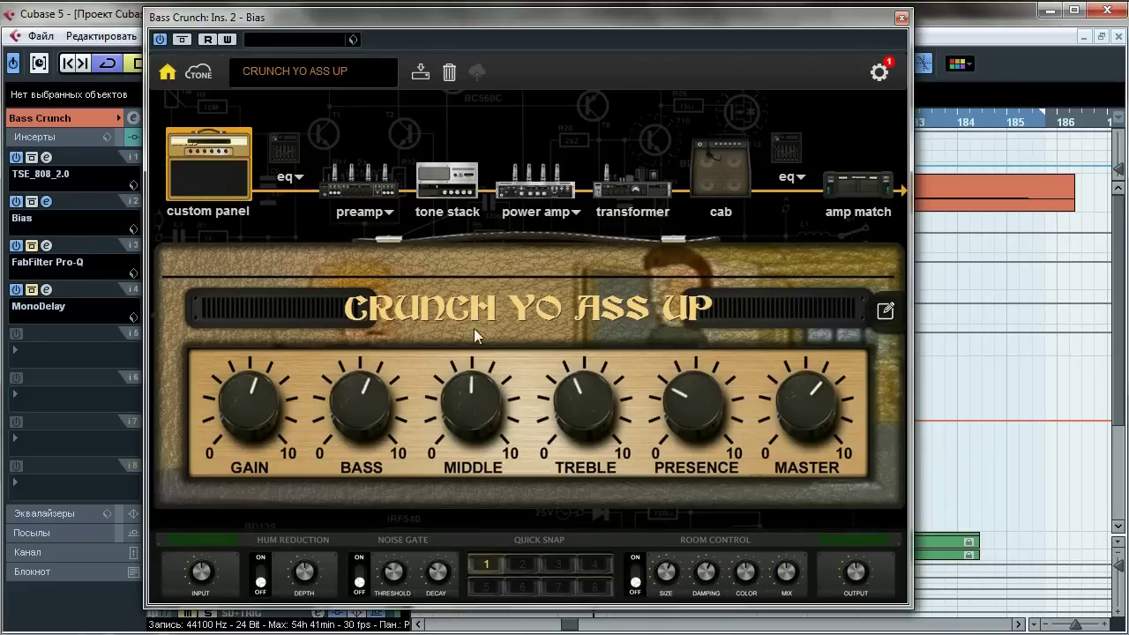
left_click(900, 18)
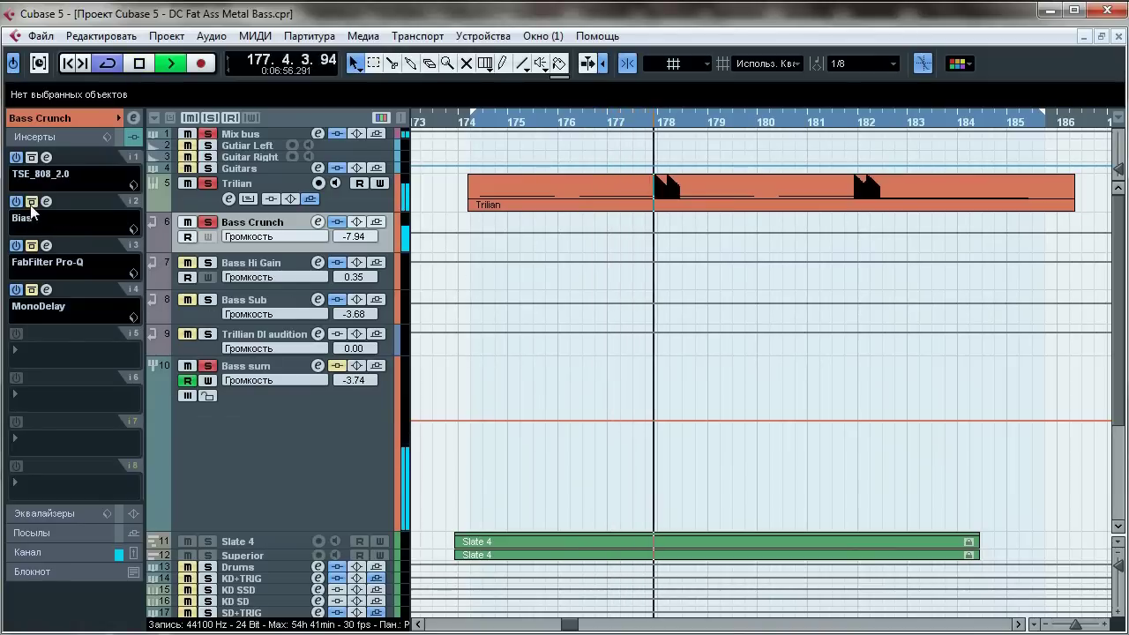
key("space")
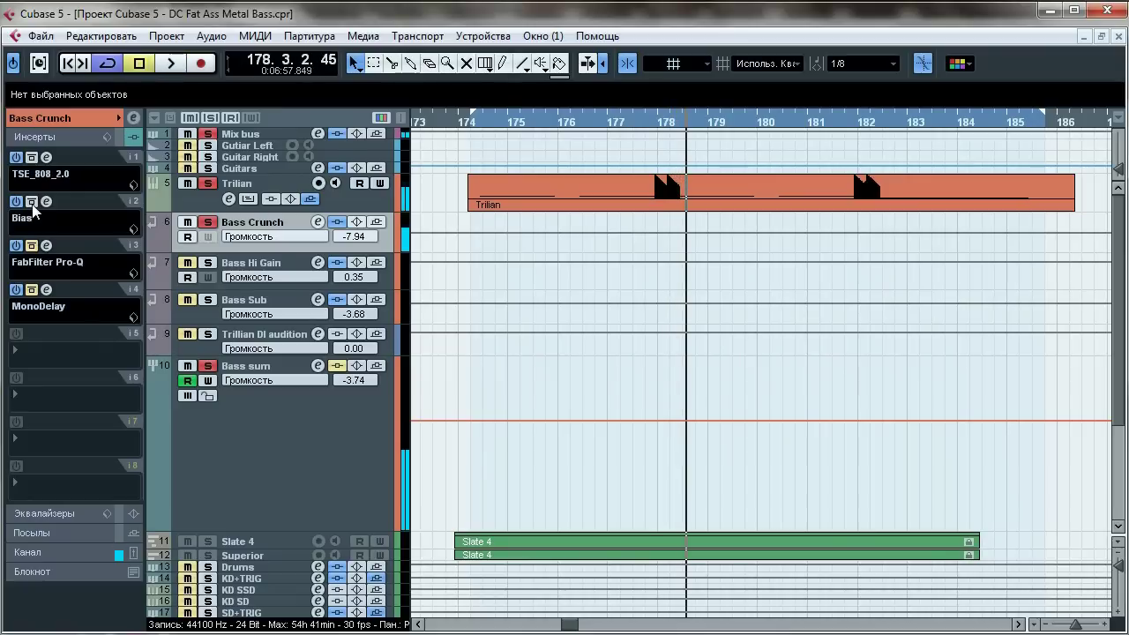
left_click(47, 246)
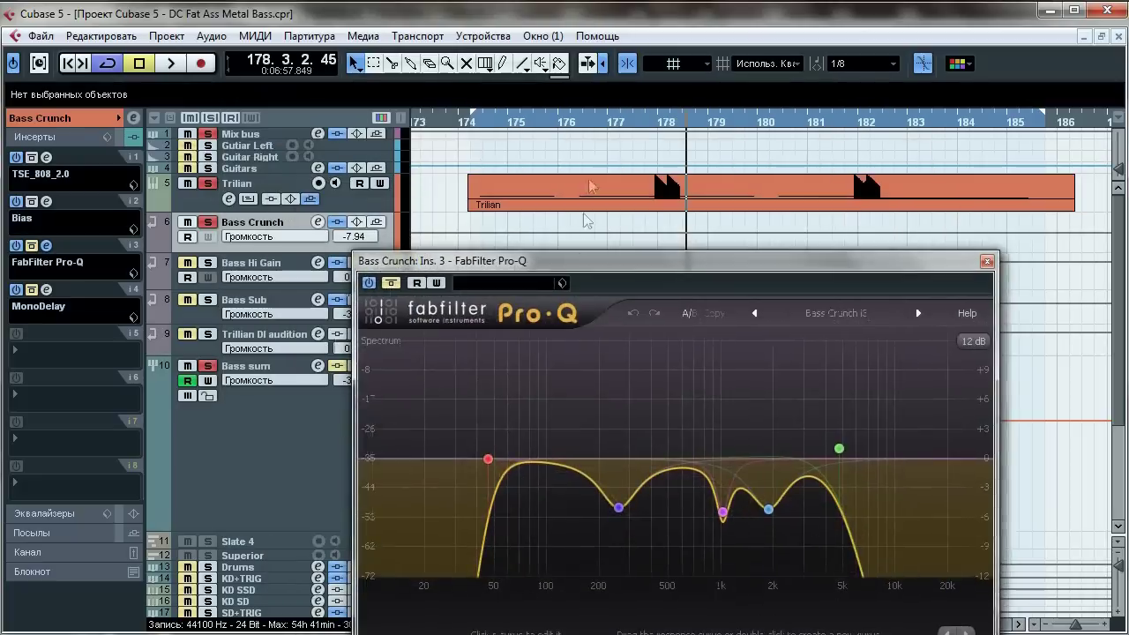
key("space")
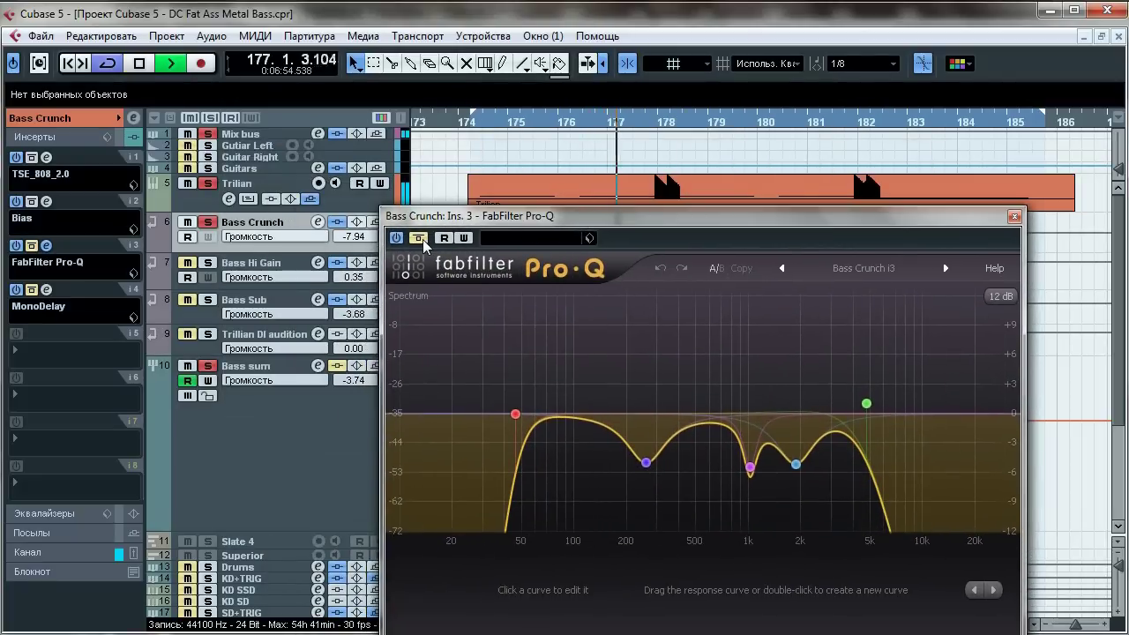
left_click(422, 239)
left_click(422, 239)
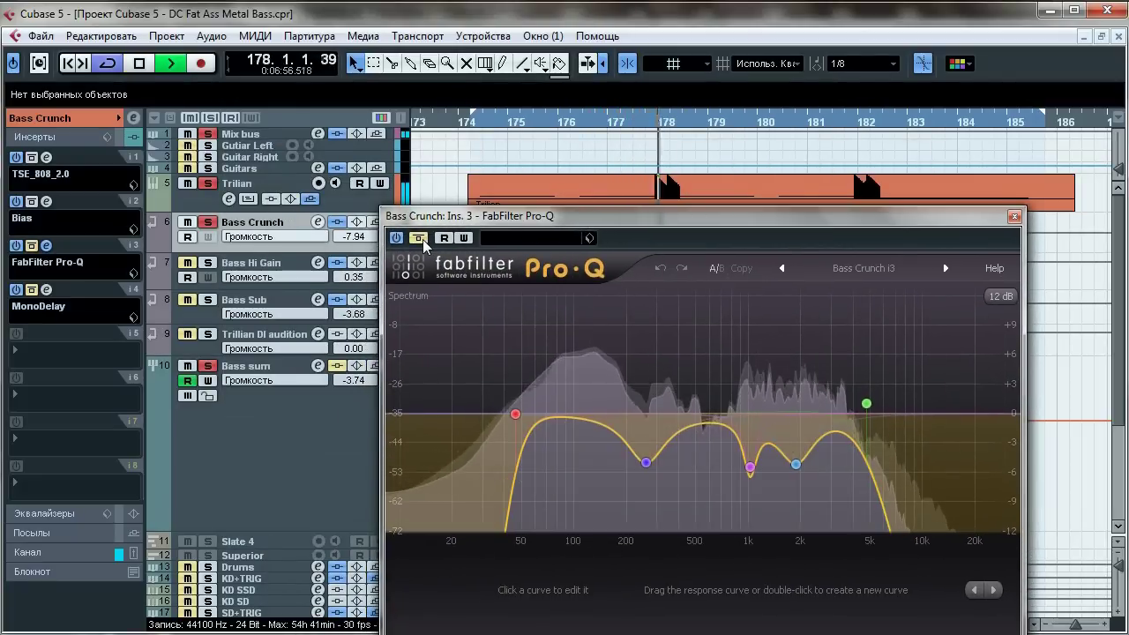
left_click(423, 239)
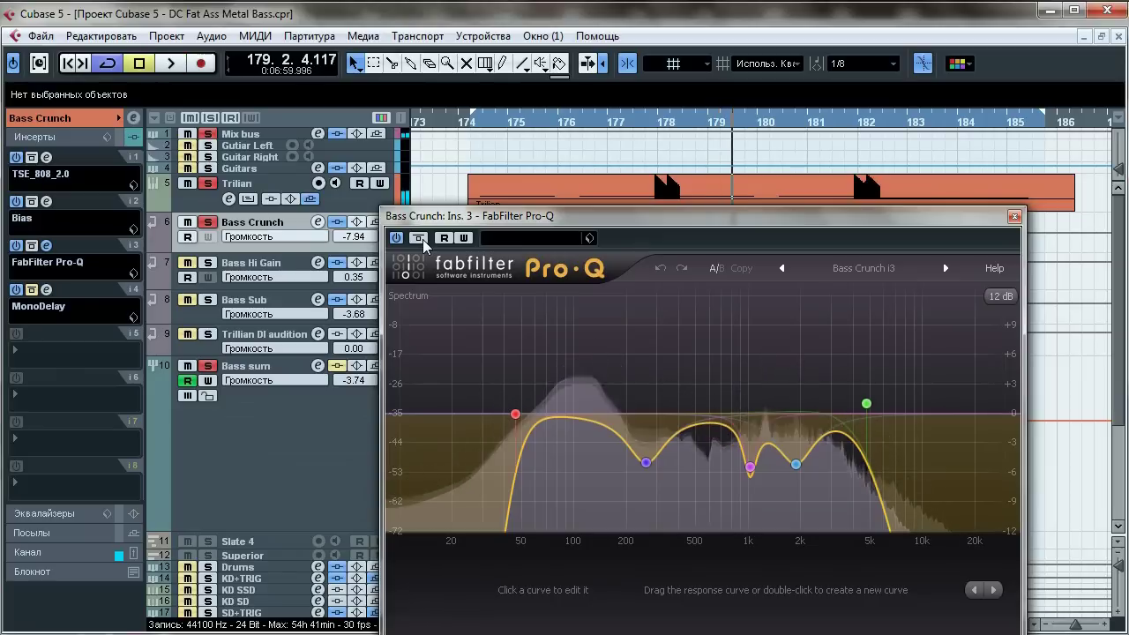
mouse_move(519, 389)
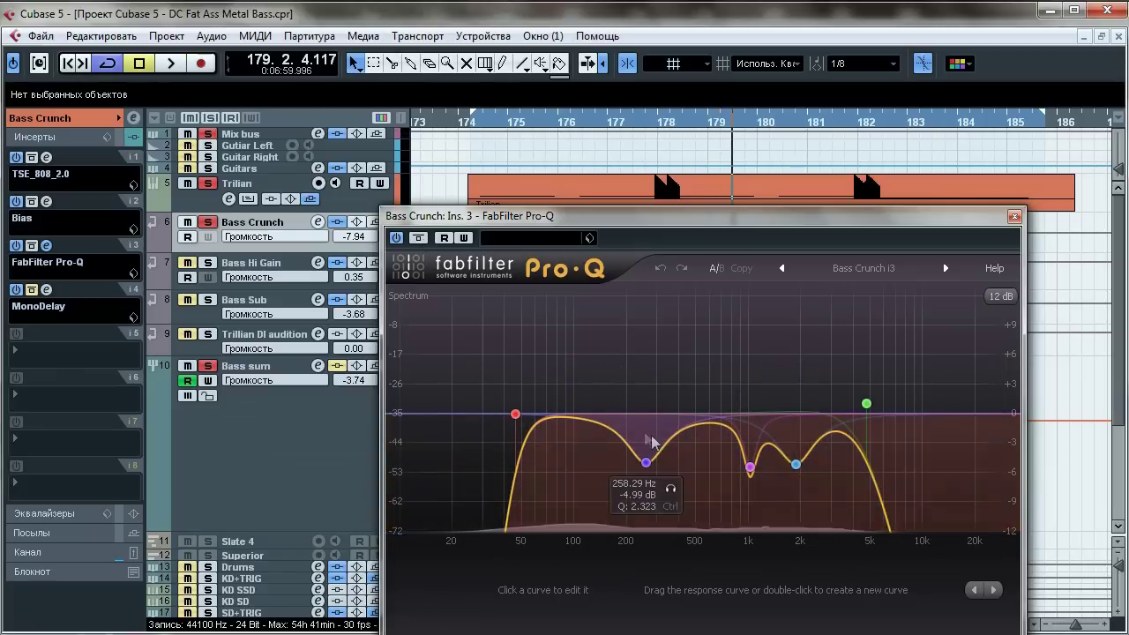
mouse_move(631, 459)
mouse_move(767, 509)
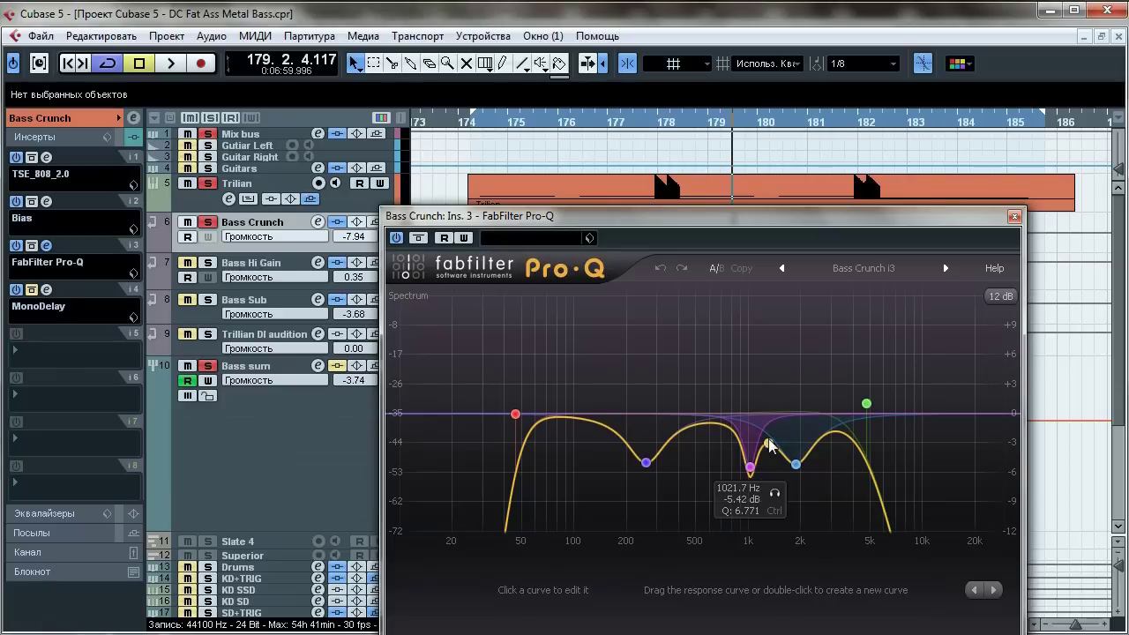
mouse_move(862, 399)
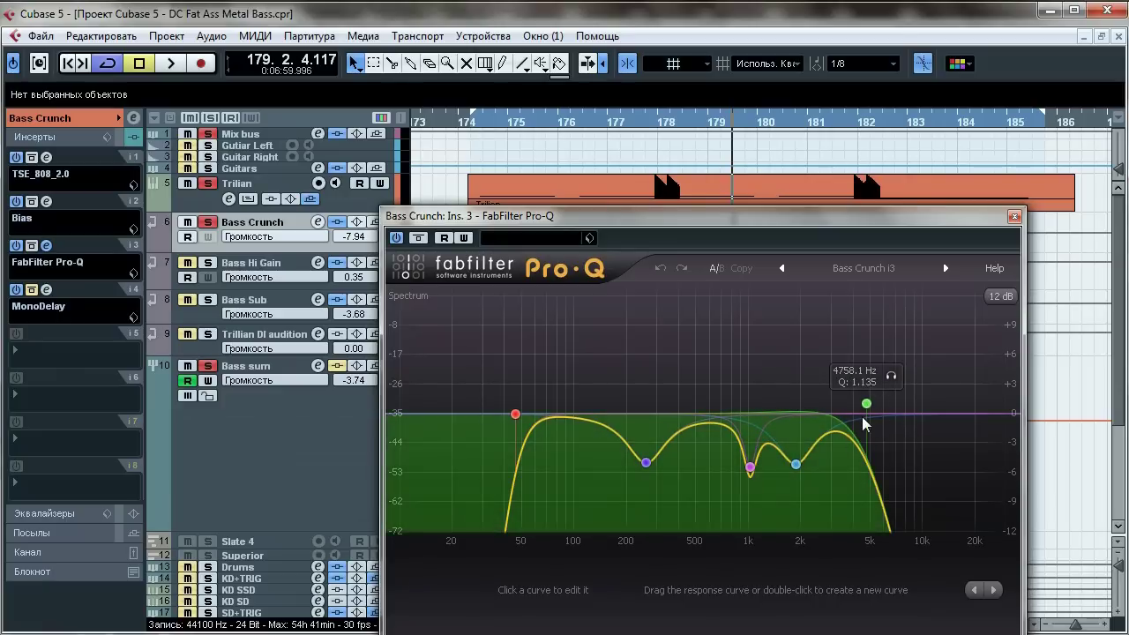
left_click(1014, 216)
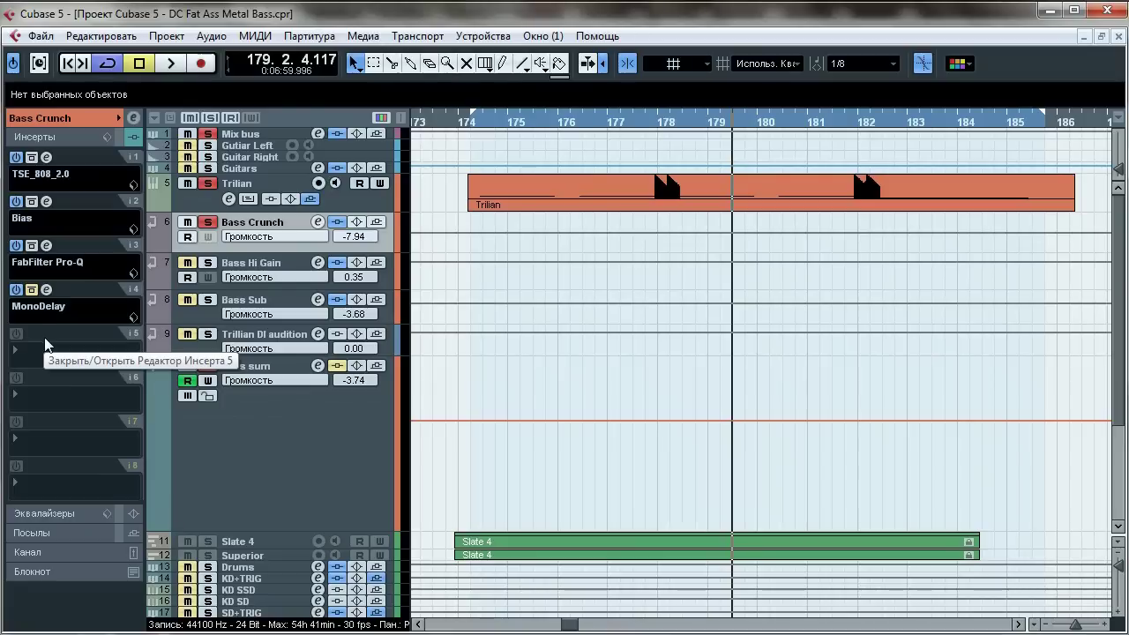
Step: Move the solo from Bass Crunch to the Bass Hi Gain channel
left_click(208, 222)
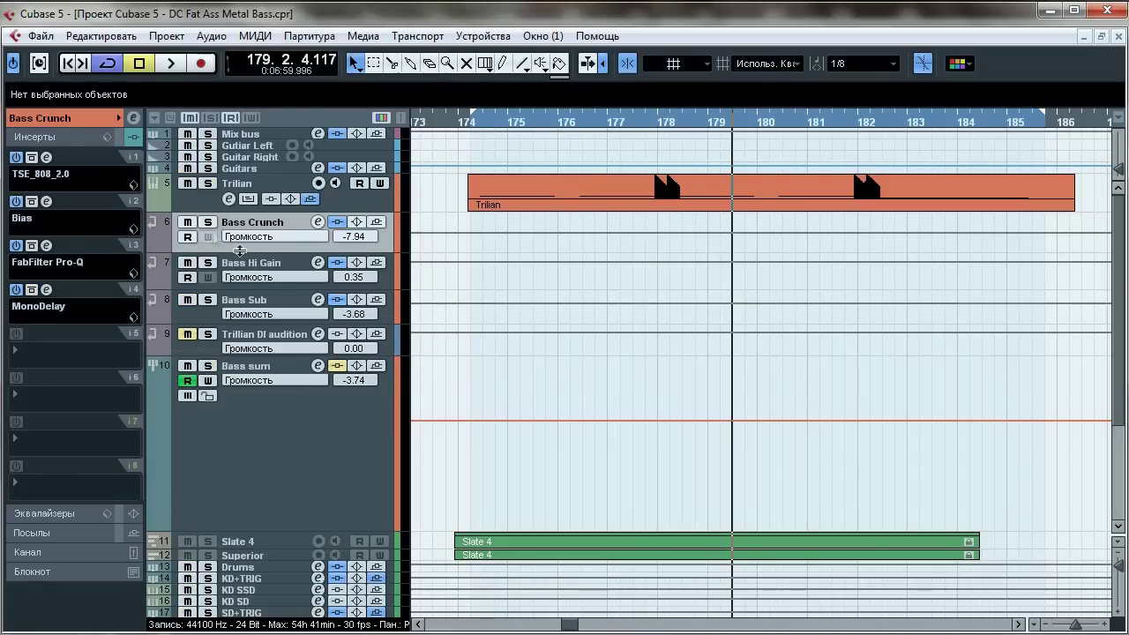
left_click(240, 257)
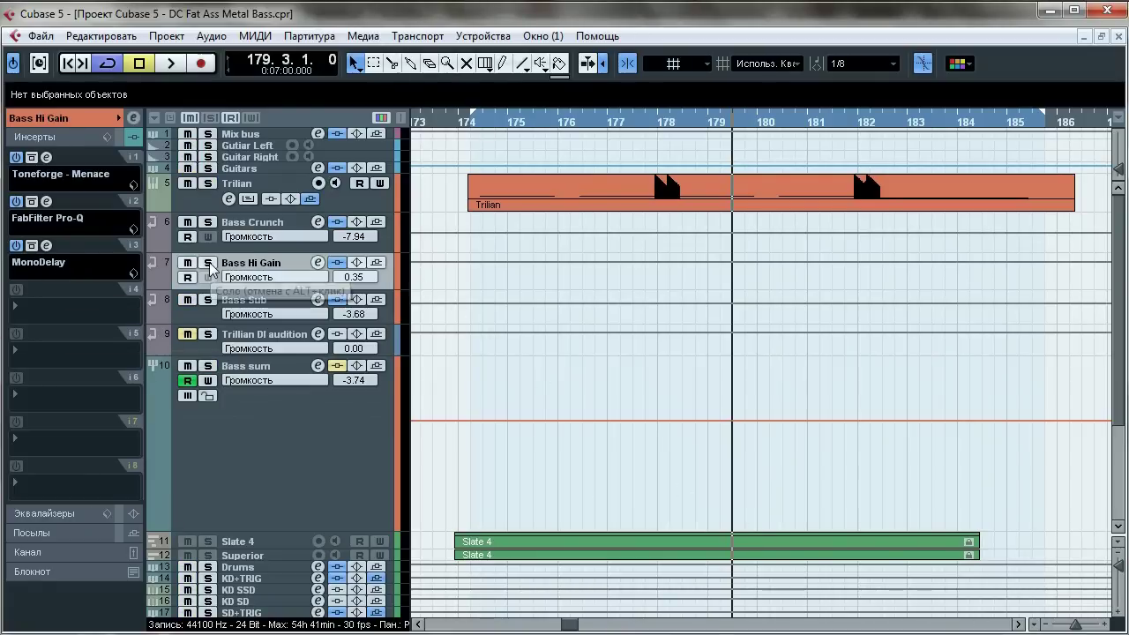
key("s")
Step: Audition Bass Hi Gain from bar 174, bypass its inserts, and open Toneforge Menace
left_click(494, 122)
key("space")
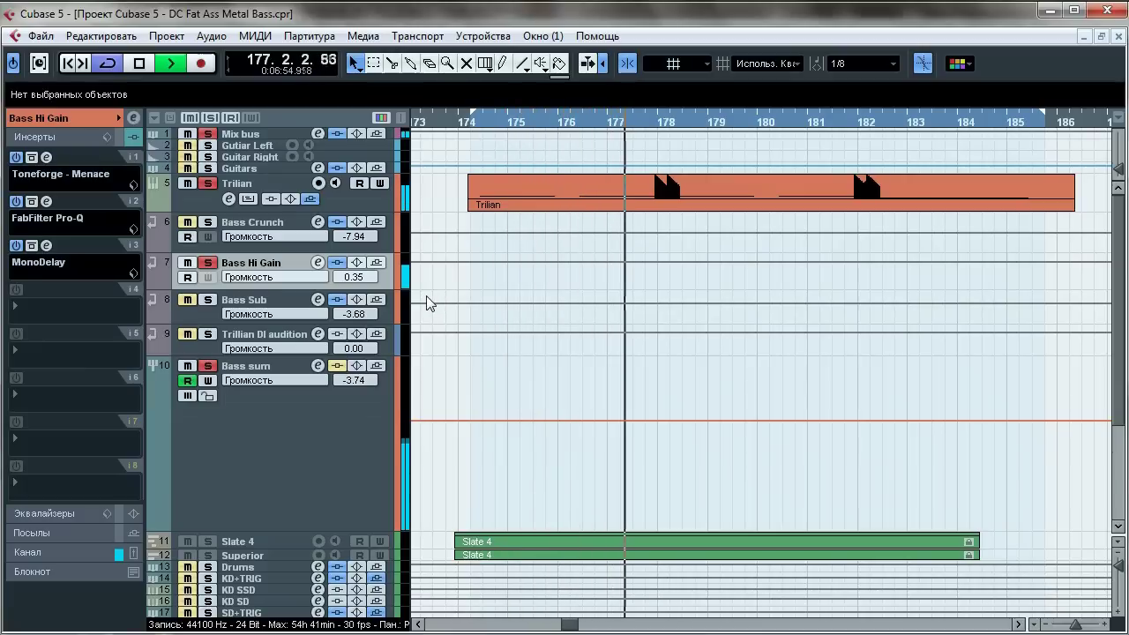
key("space")
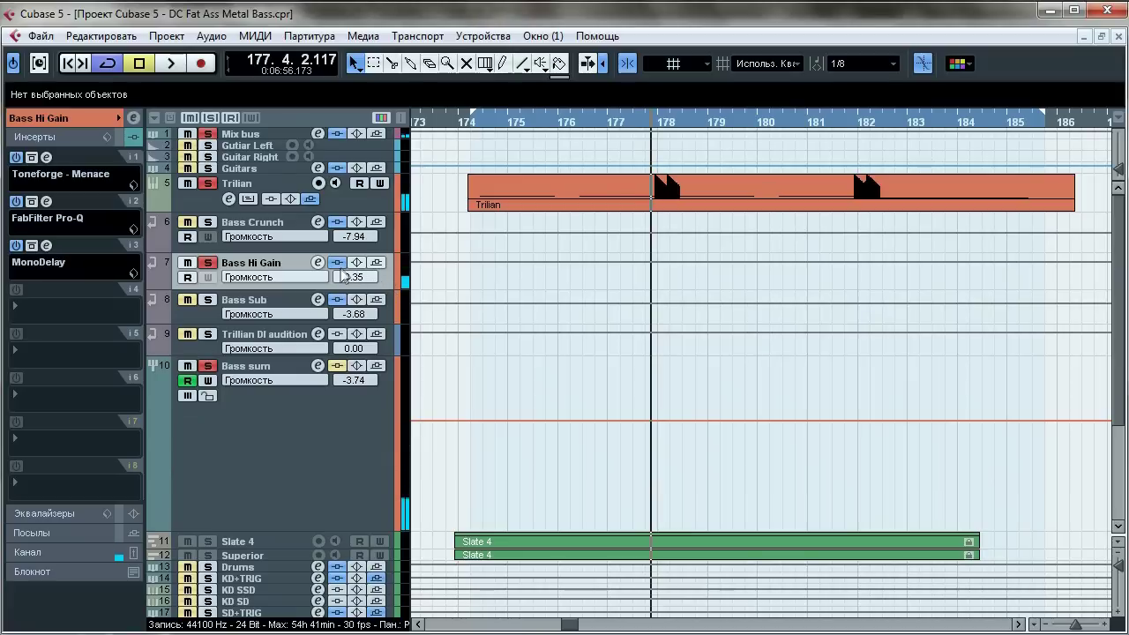
left_click(338, 262)
left_click(620, 122)
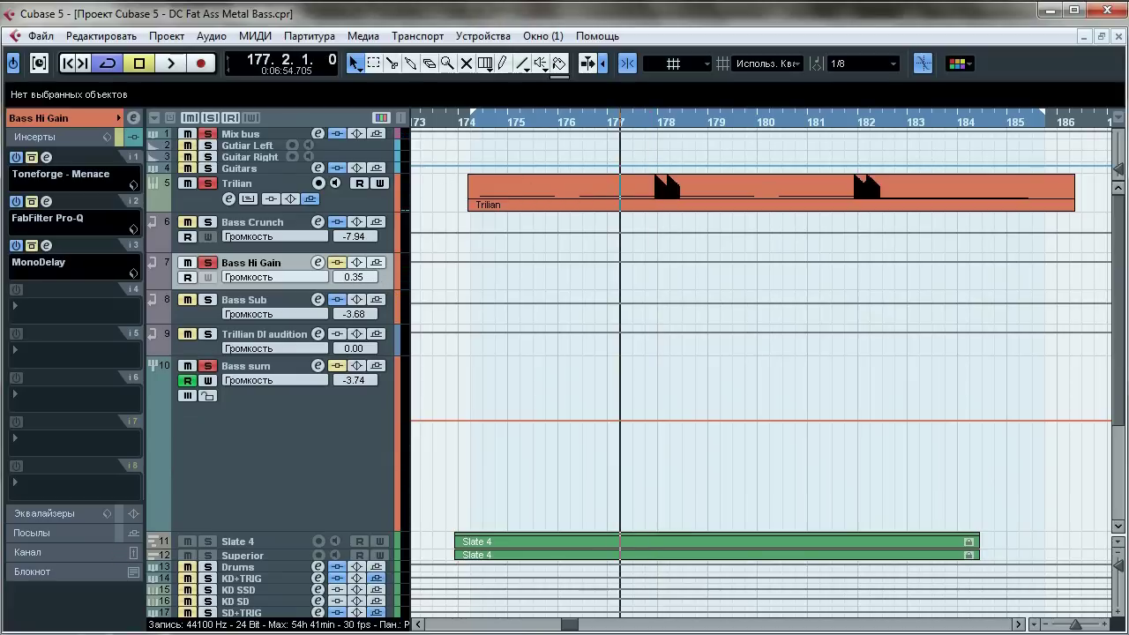
left_click(46, 158)
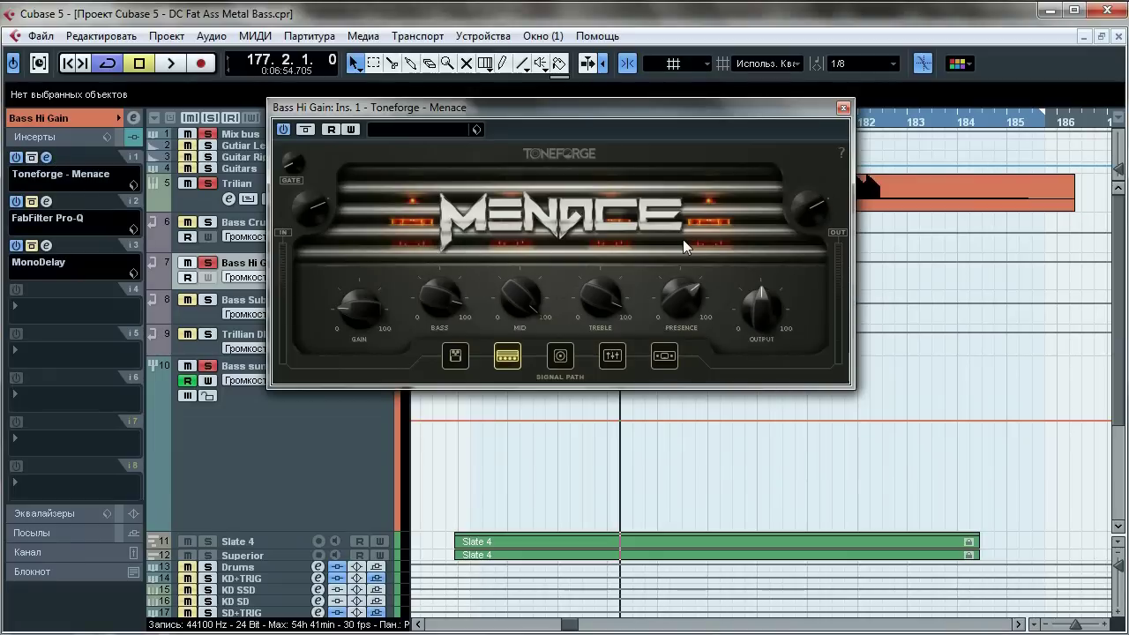
Step: Step through Toneforge Menace's overdrive, amp, cabinet, EQ and limiter stages, then close it
left_click(455, 356)
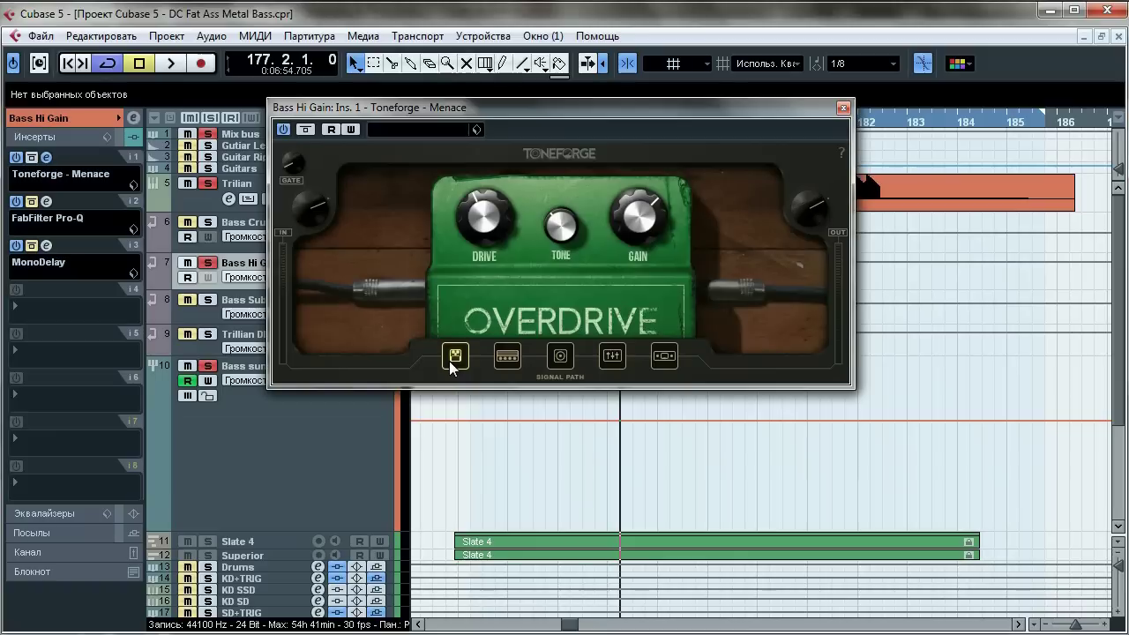
left_click(507, 357)
left_click(561, 357)
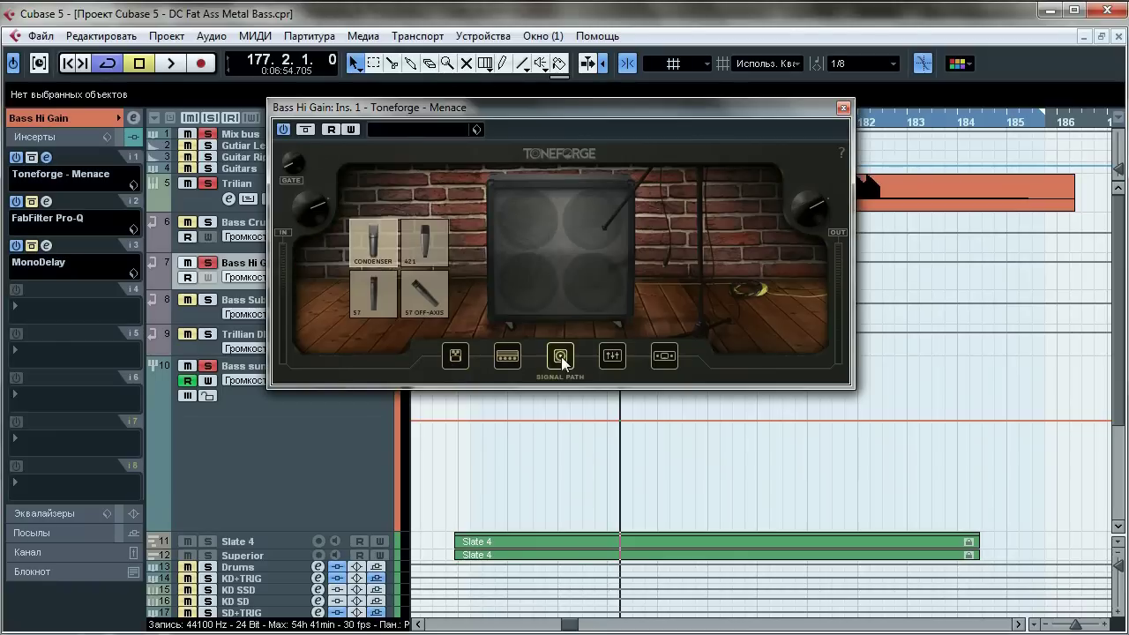
left_click(612, 356)
left_click(665, 356)
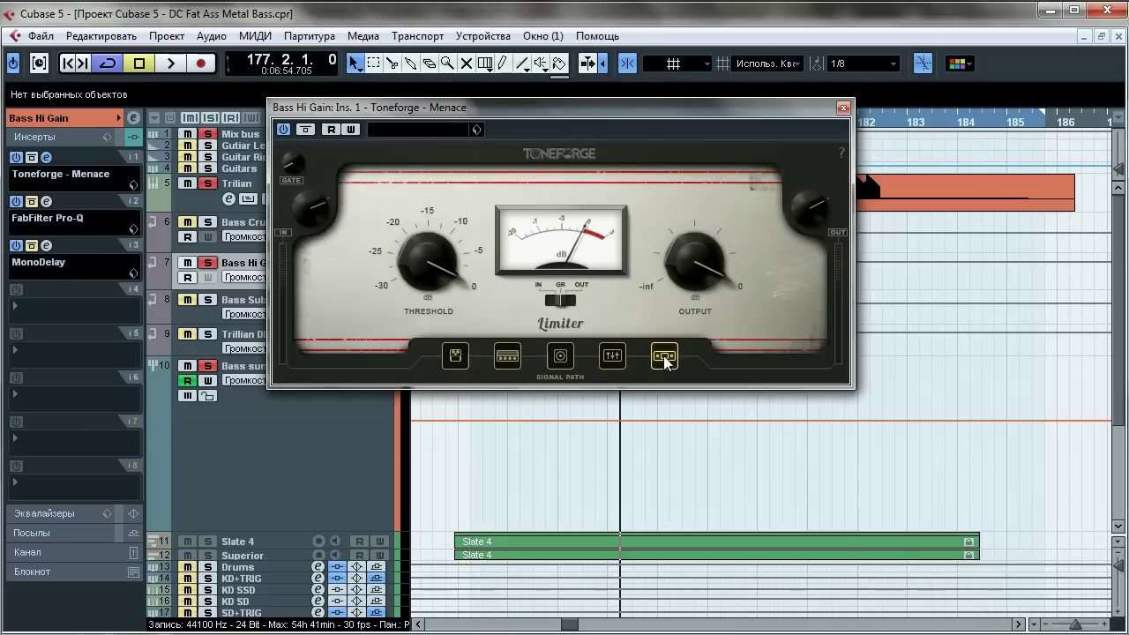
left_click(843, 106)
left_click(483, 116)
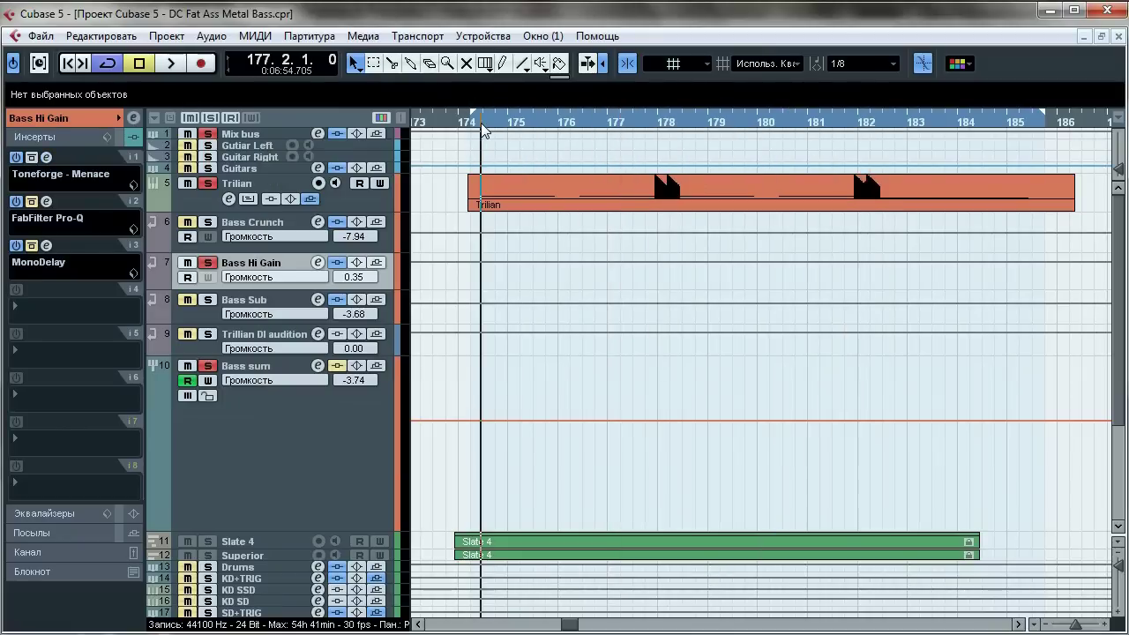
left_click(46, 201)
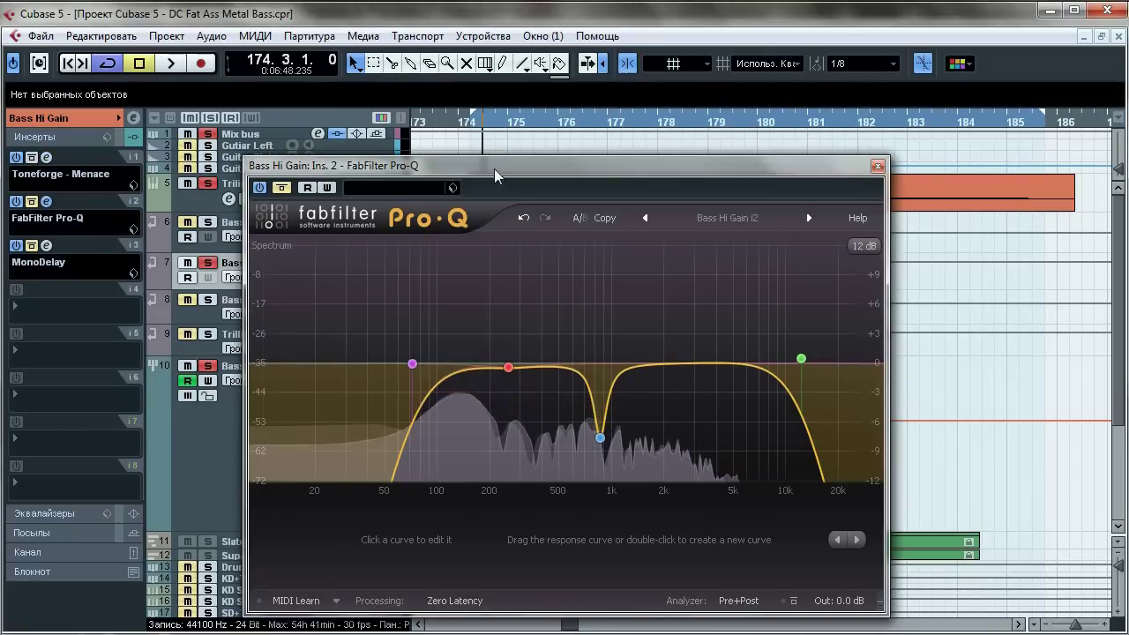
left_click_drag(494, 169, 616, 100)
key("space")
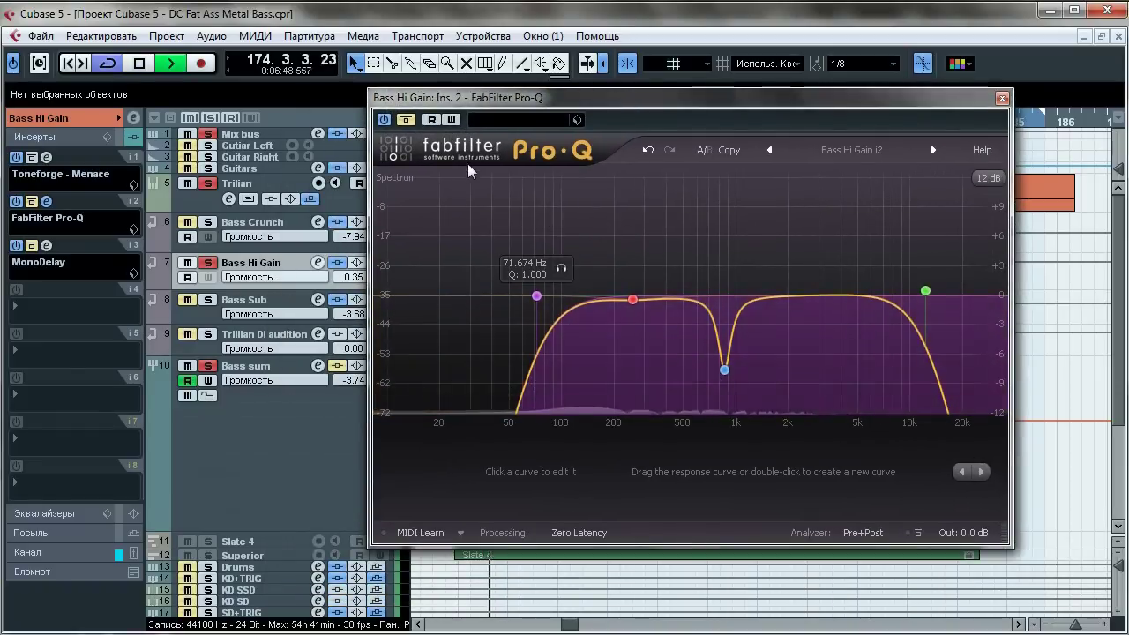
left_click(405, 120)
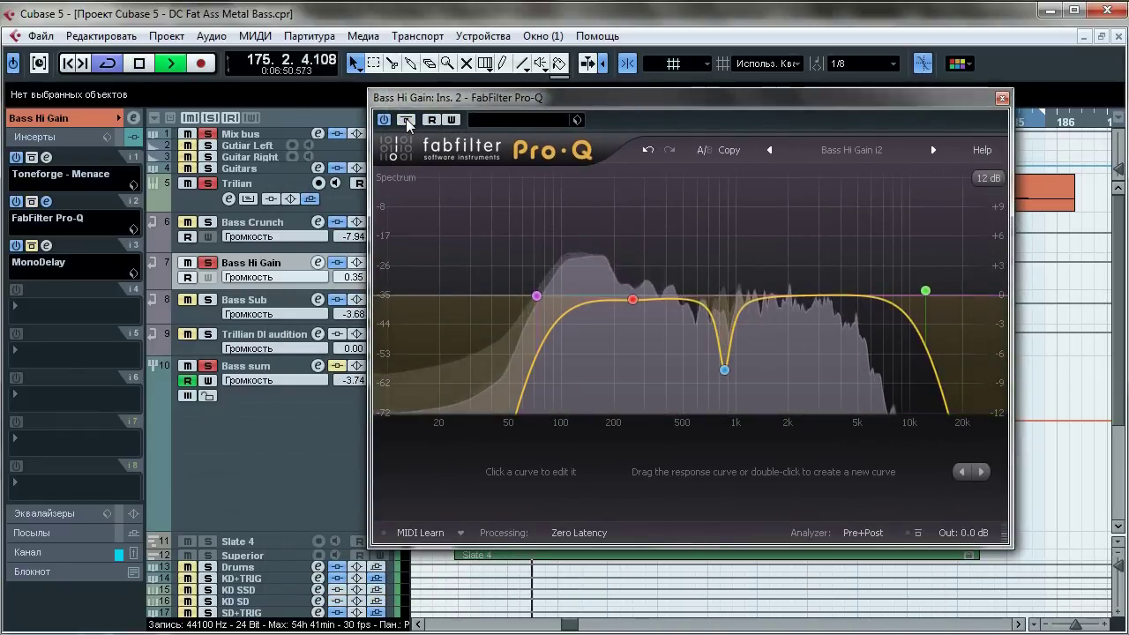
left_click(405, 120)
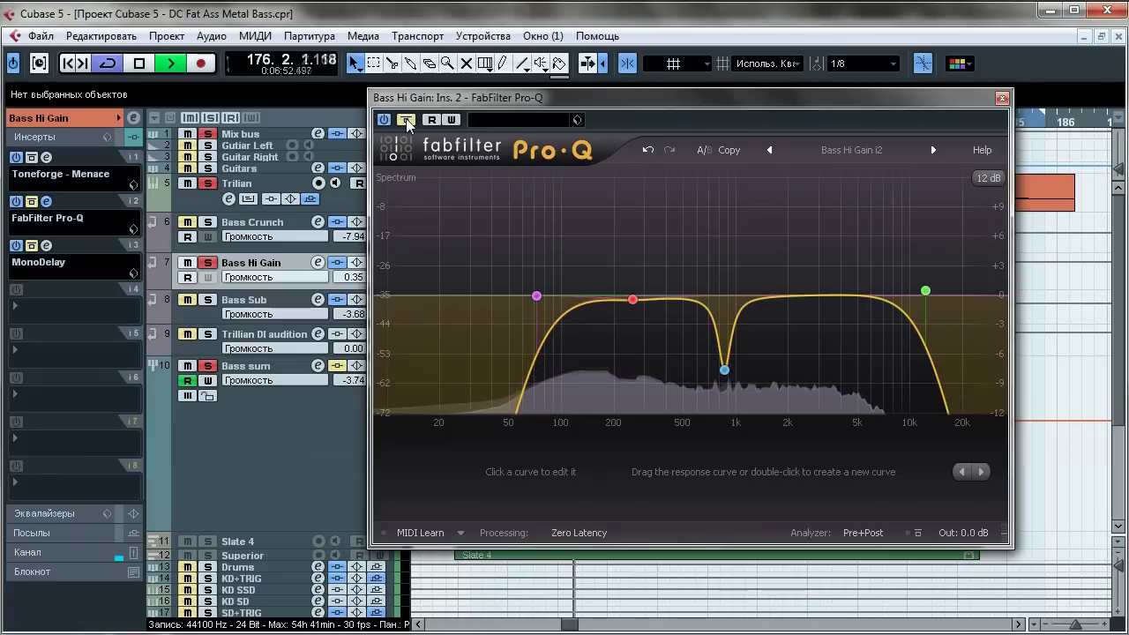
left_click(406, 120)
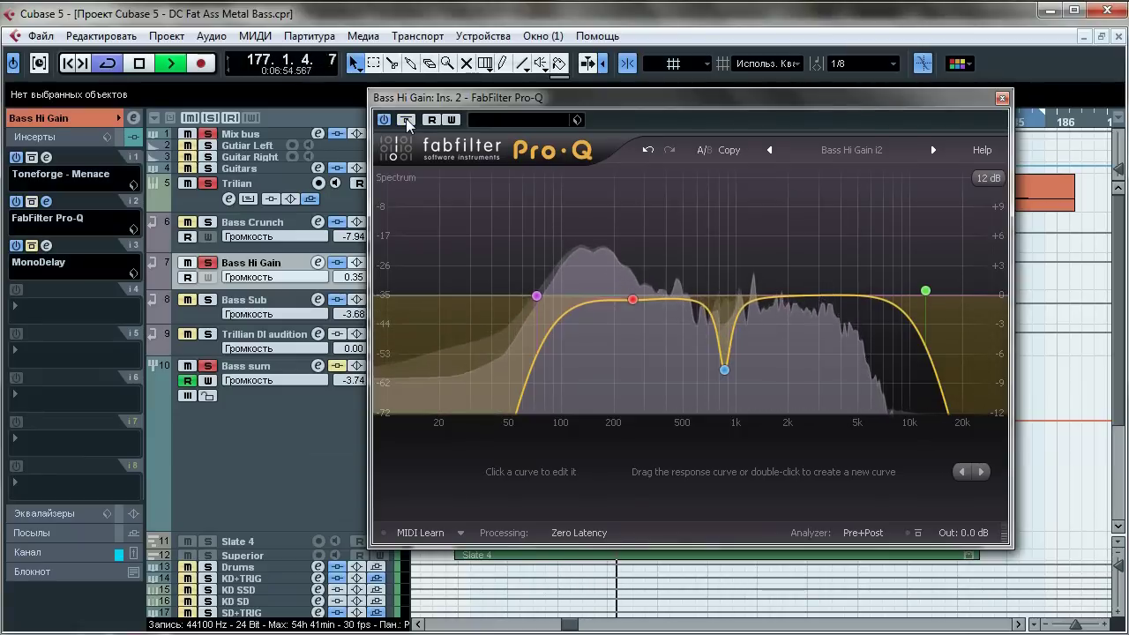
key("space")
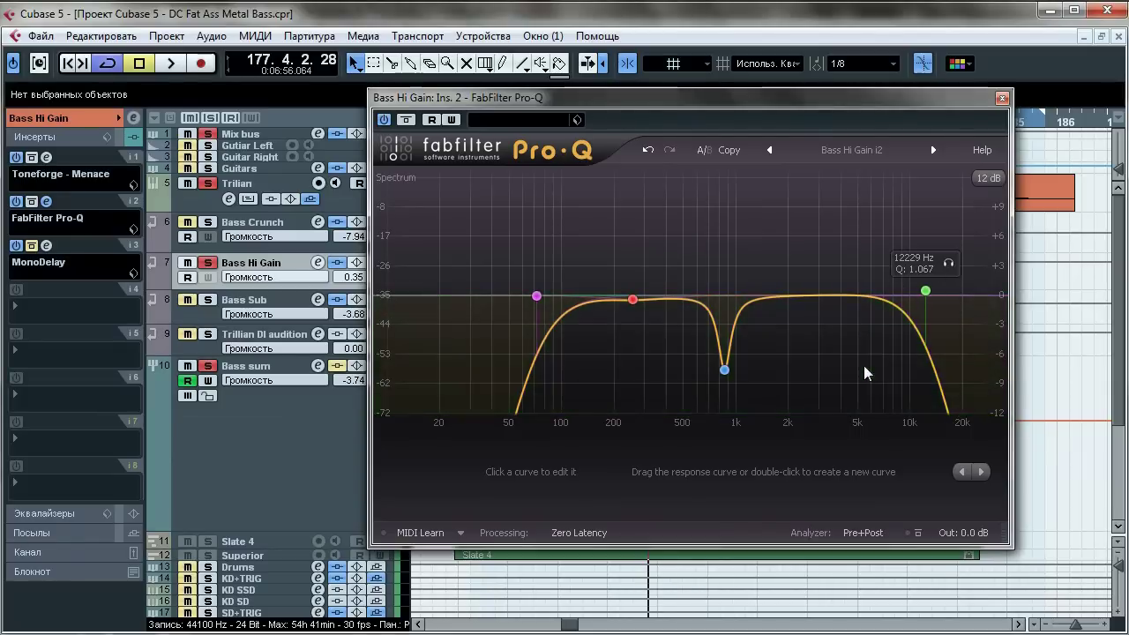
left_click(46, 201)
Step: Move the solo from Bass Hi Gain to Bass Sub, audition from bar 174, and review its Bias amp
key("s")
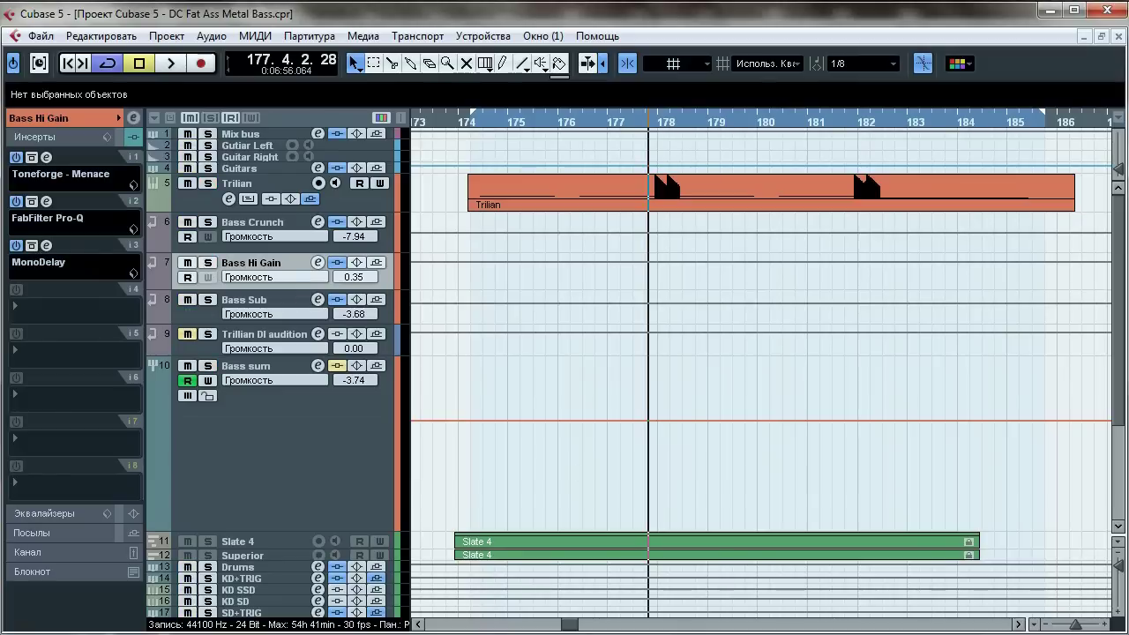
left_click(245, 317)
left_click(478, 117)
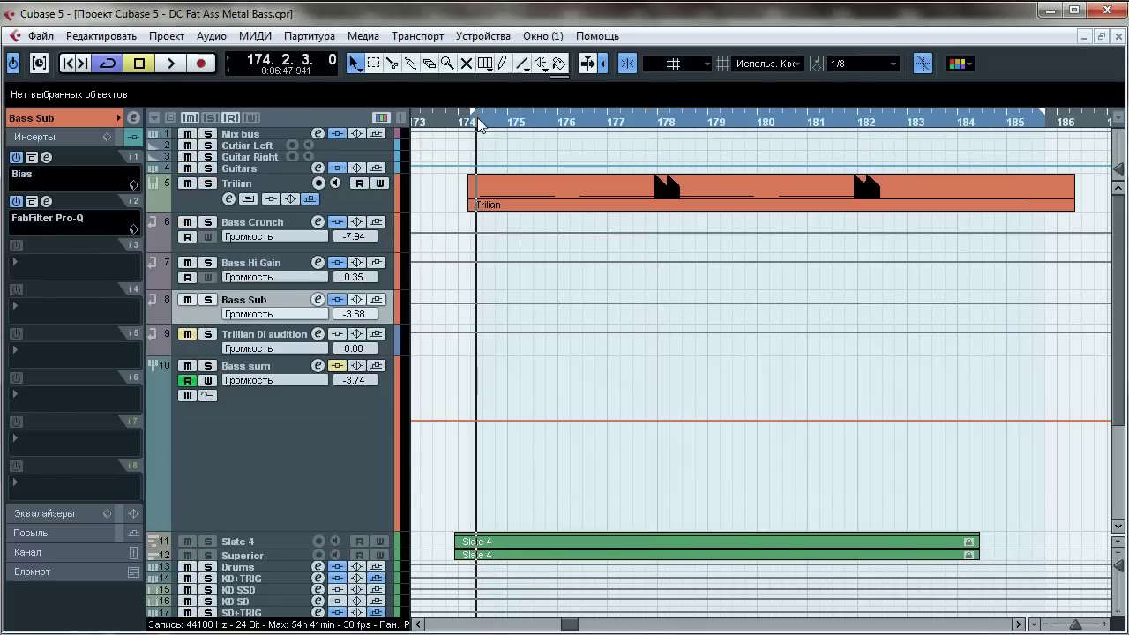
key("space")
key("s")
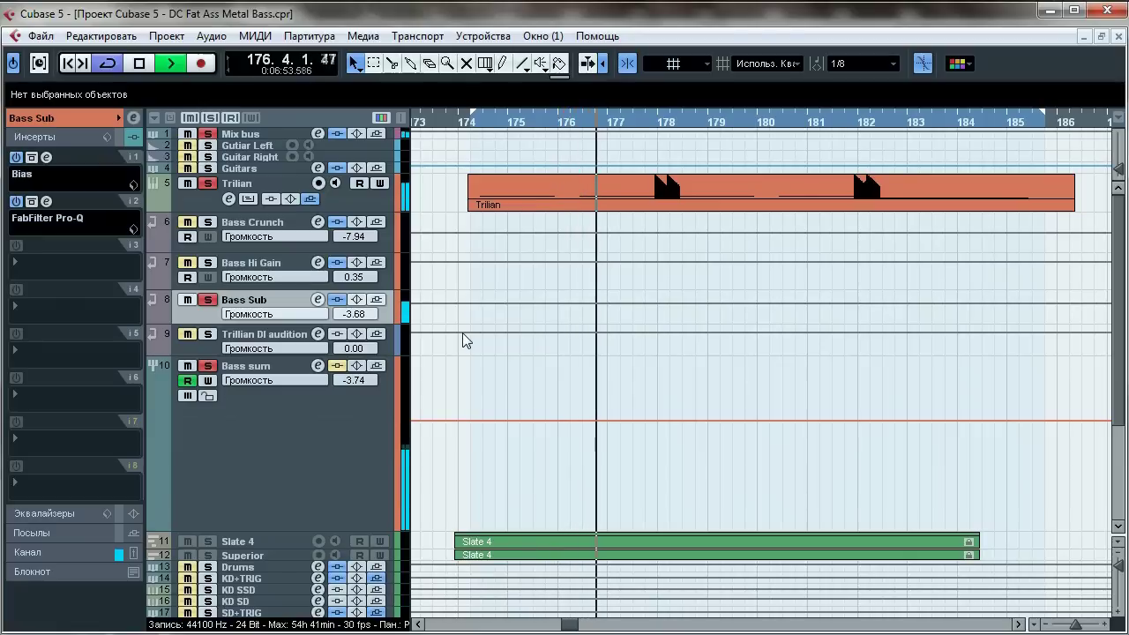
key("space")
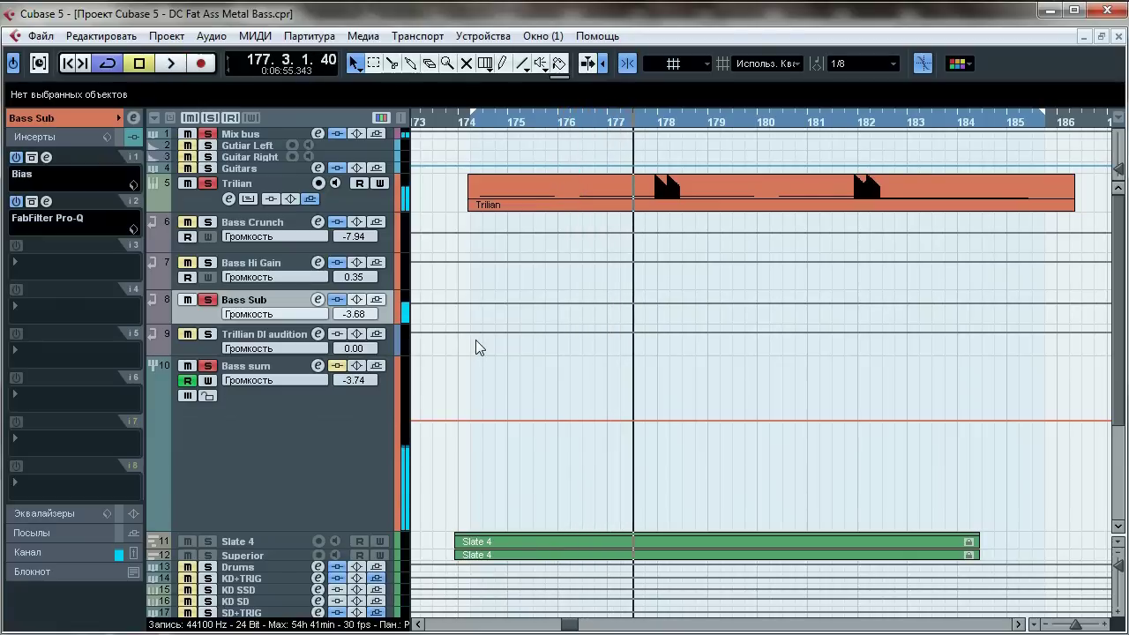
left_click(46, 160)
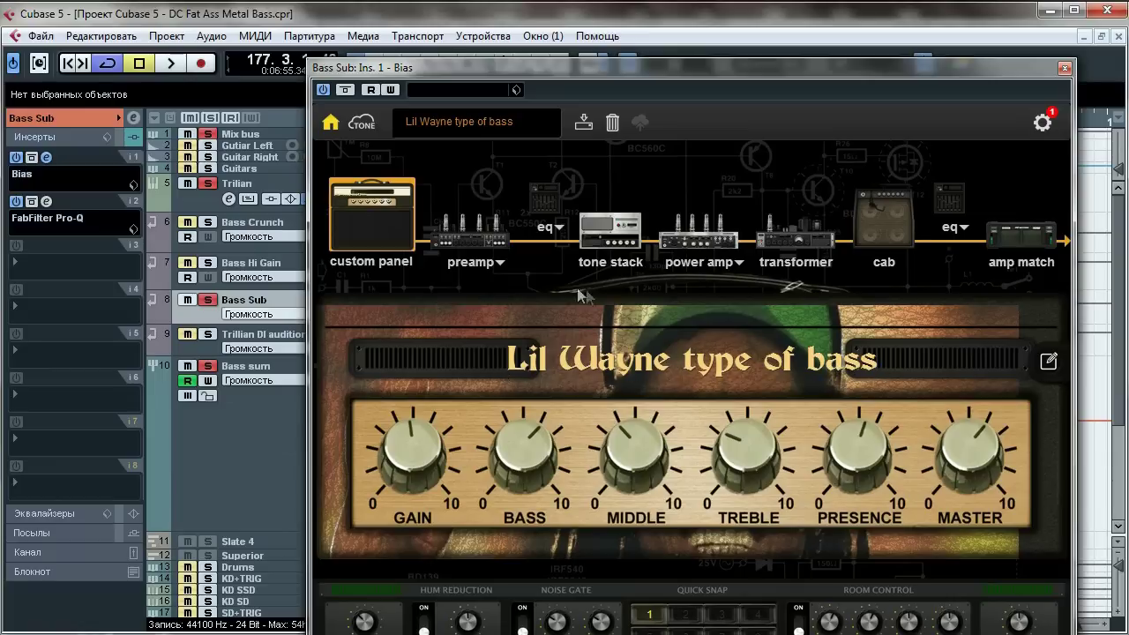
left_click(1064, 69)
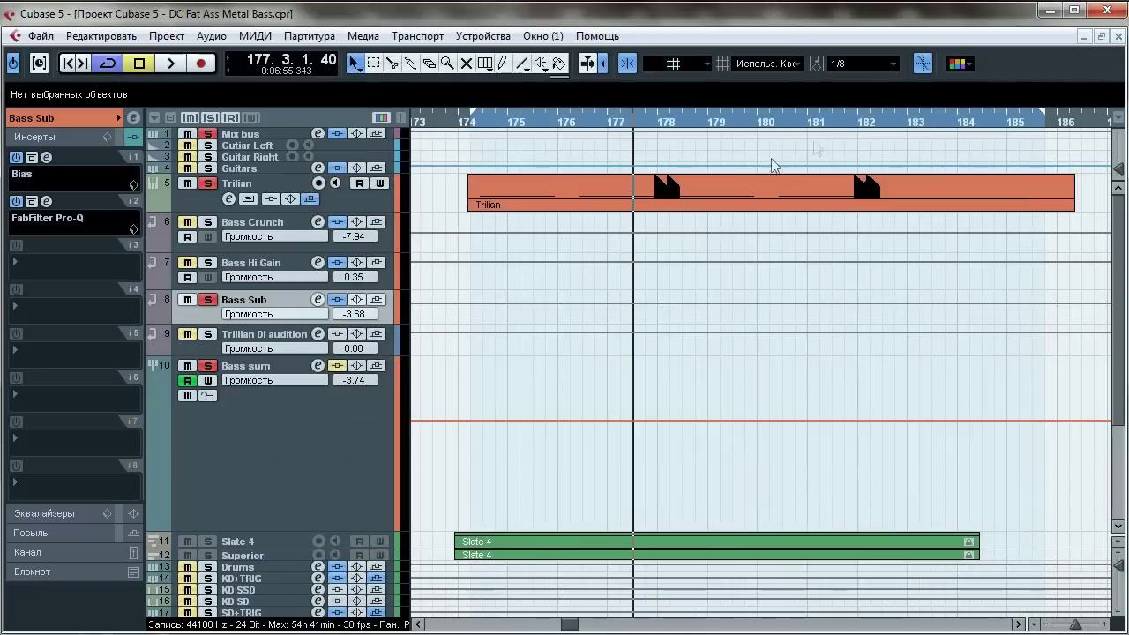
left_click(47, 202)
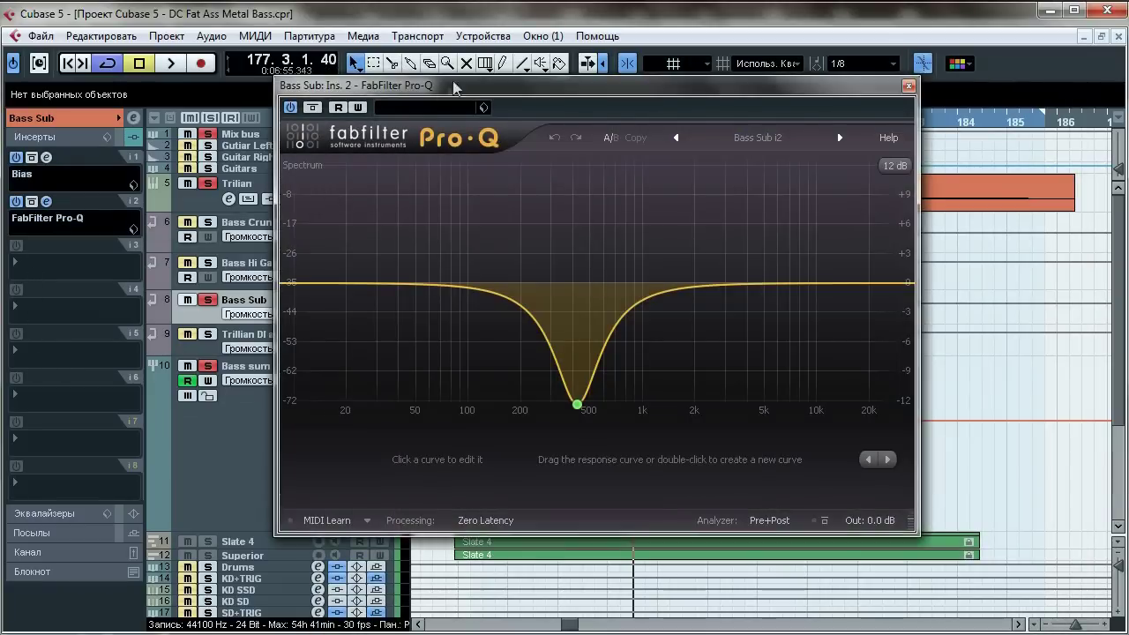
left_click_drag(454, 88, 582, 295)
key("space")
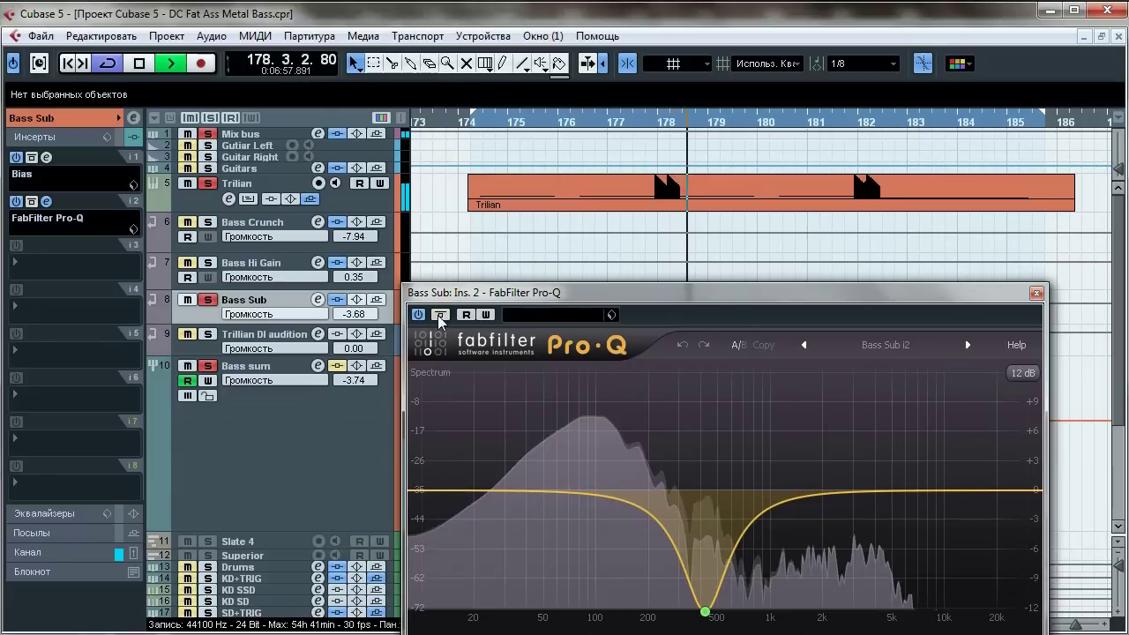
left_click(440, 316)
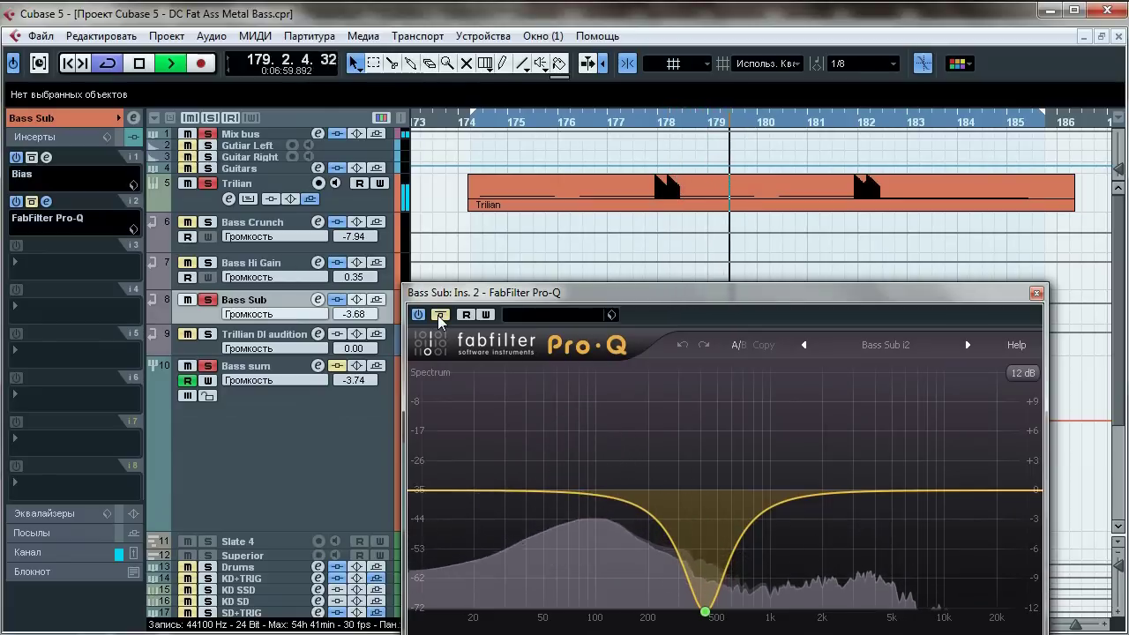
left_click(440, 316)
key("space")
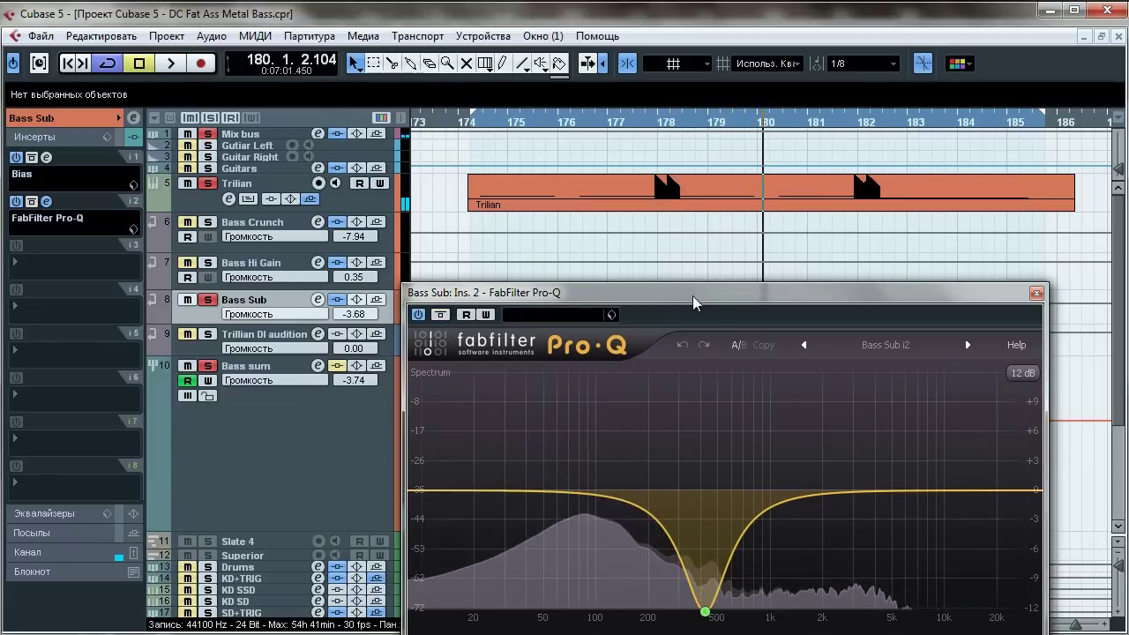
left_click_drag(693, 302, 587, 122)
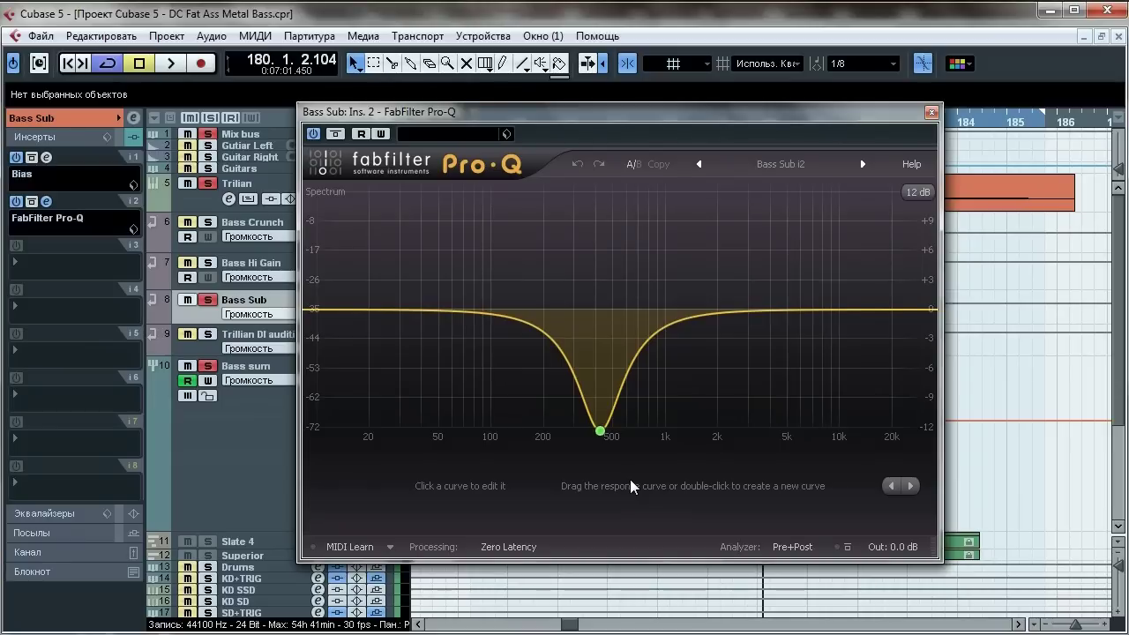
left_click(932, 112)
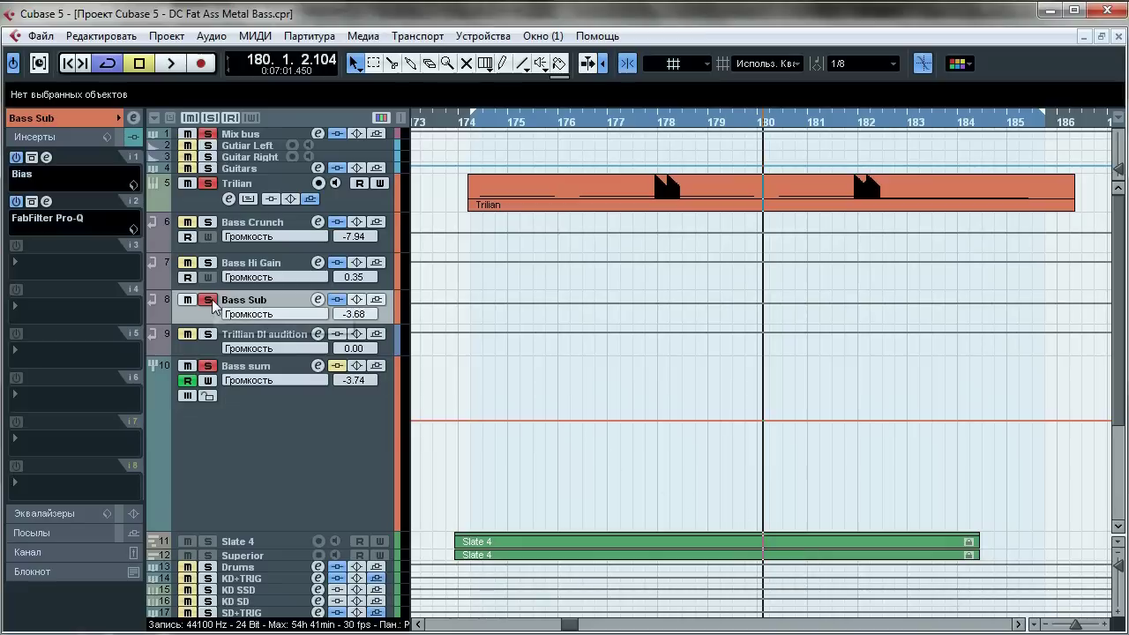
left_click(208, 366)
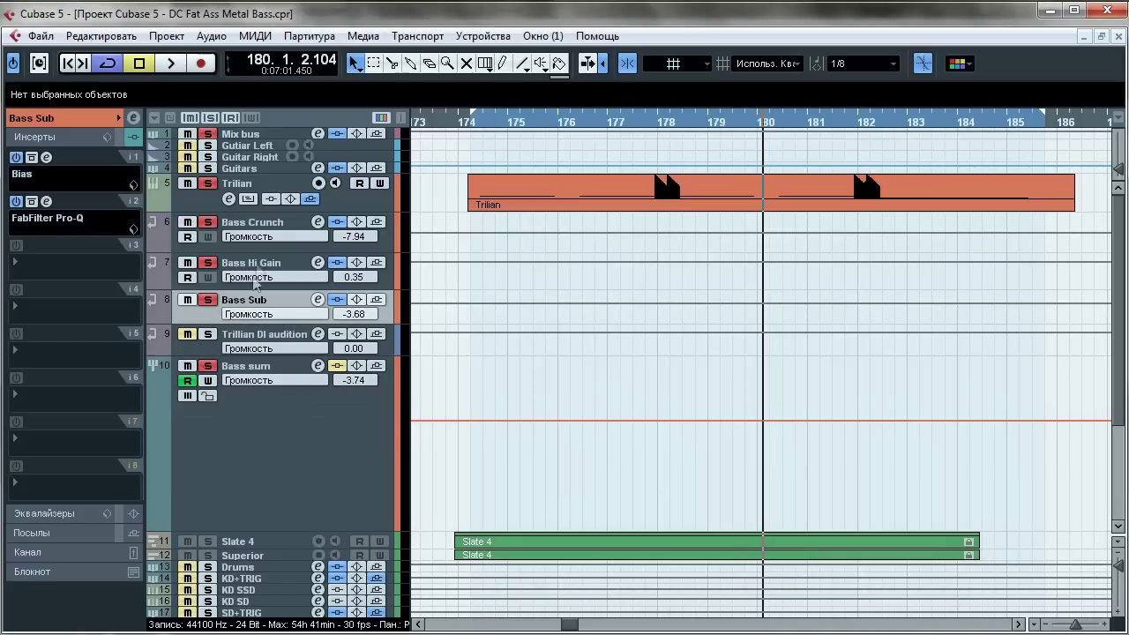
left_click(269, 225)
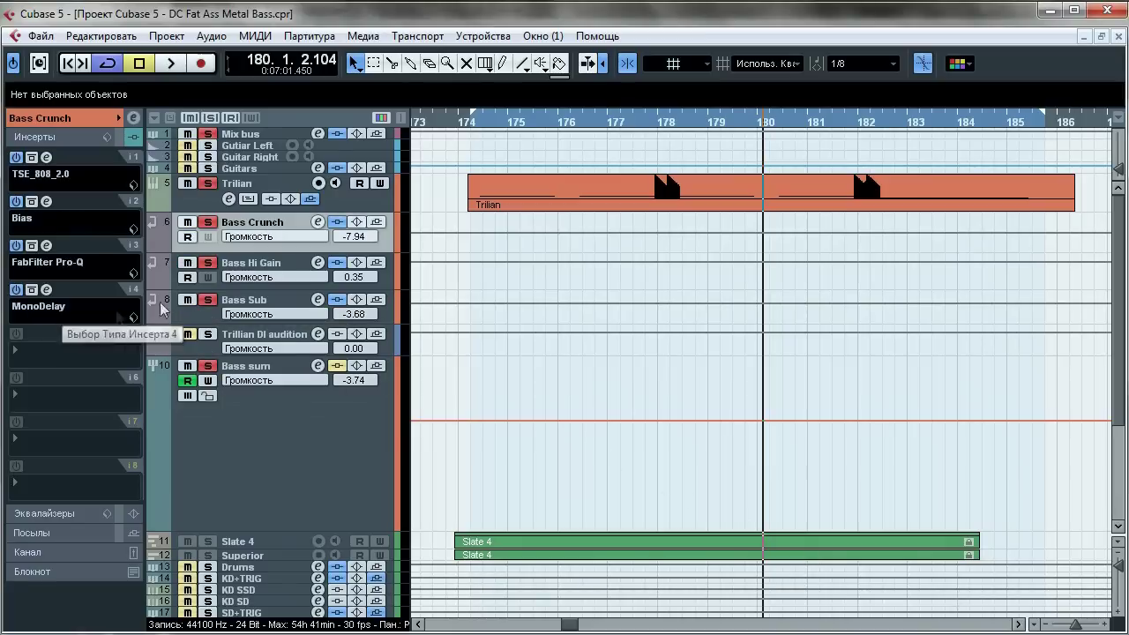
left_click(271, 265)
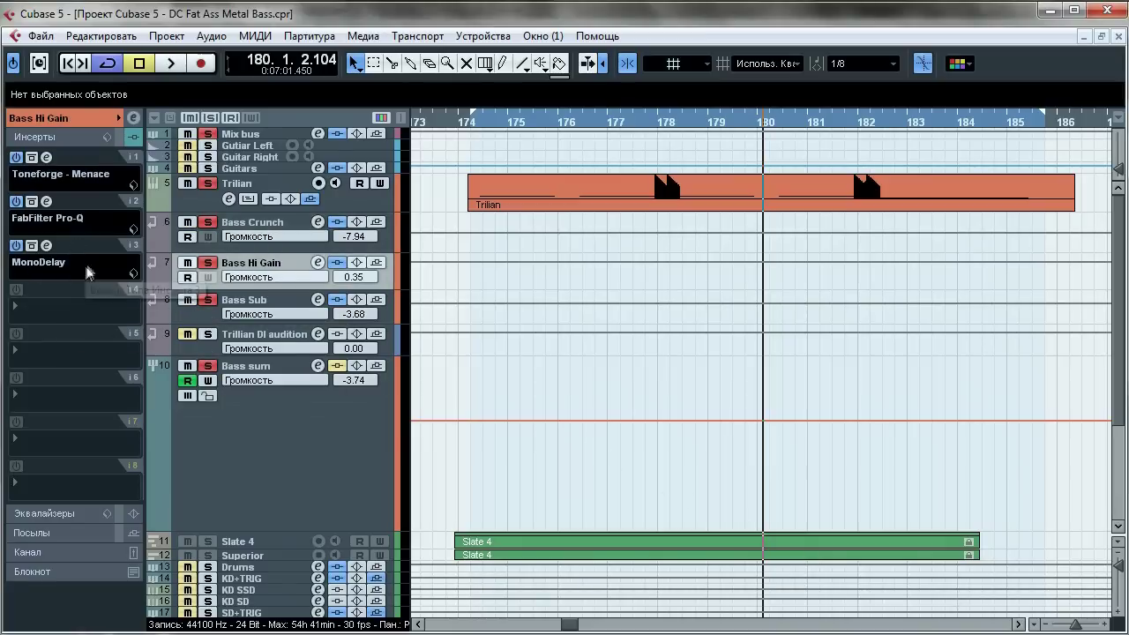
left_click(247, 228)
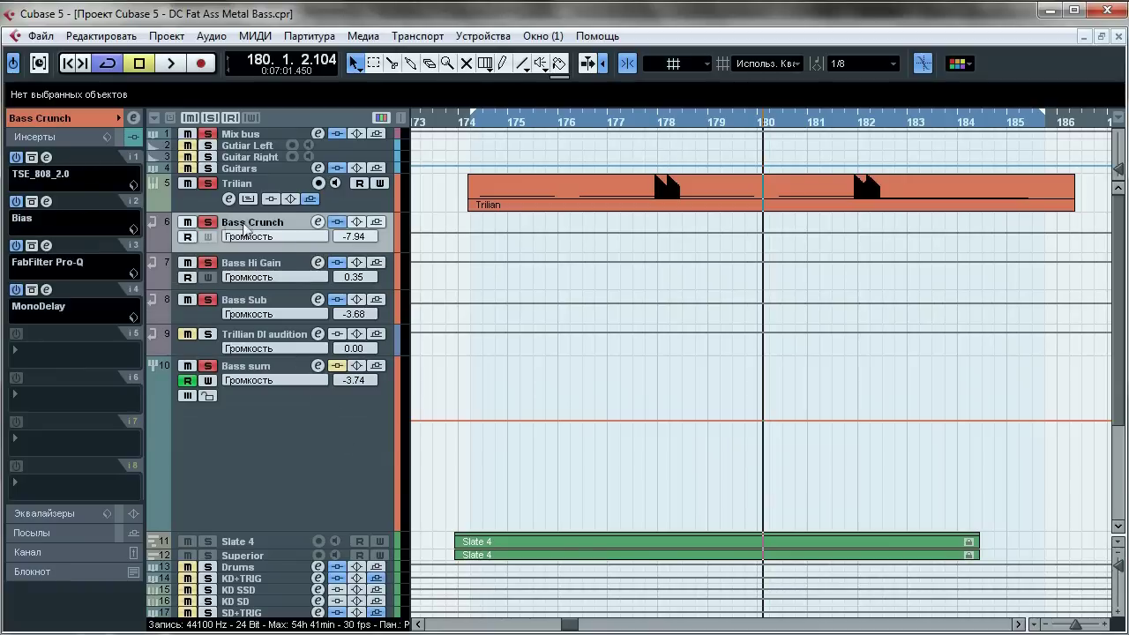
left_click(246, 265)
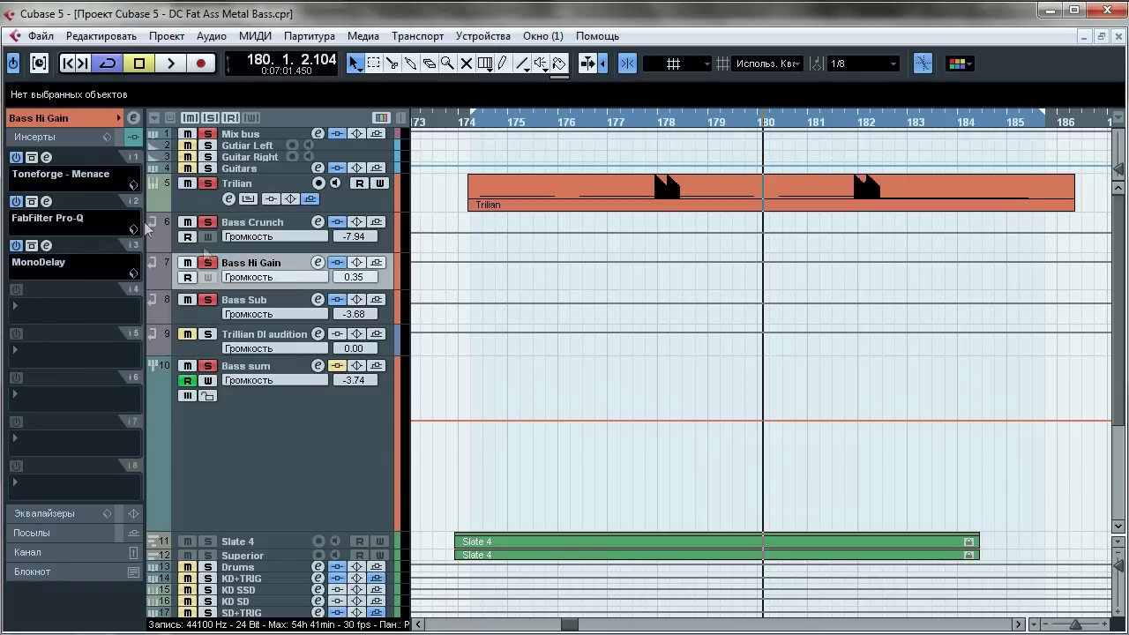
left_click(295, 306)
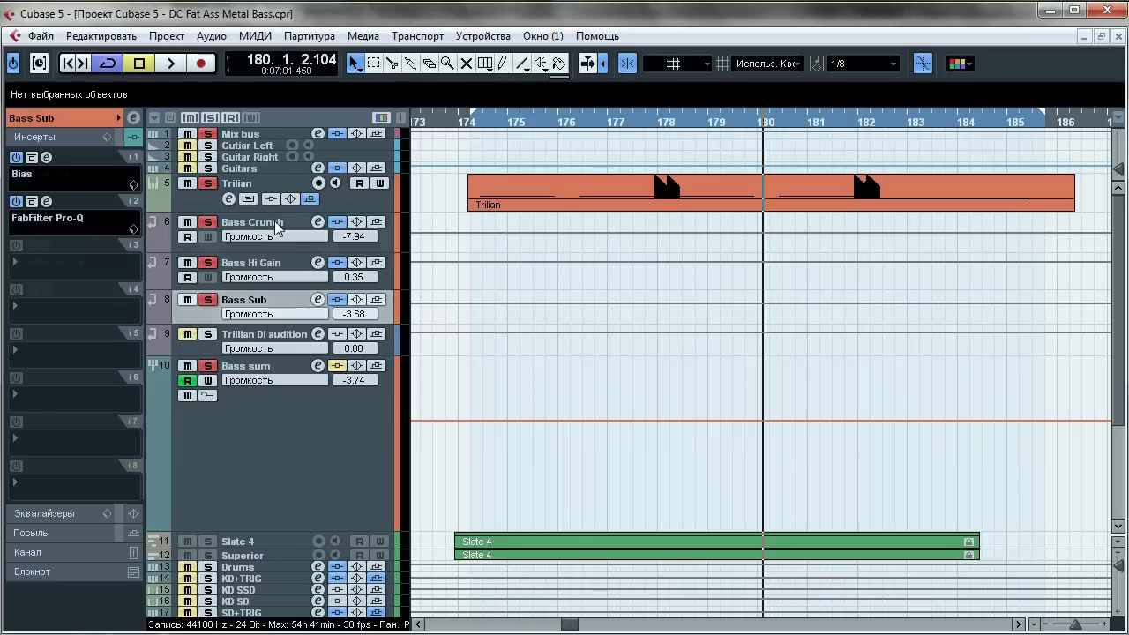
left_click(276, 227)
left_click(49, 290)
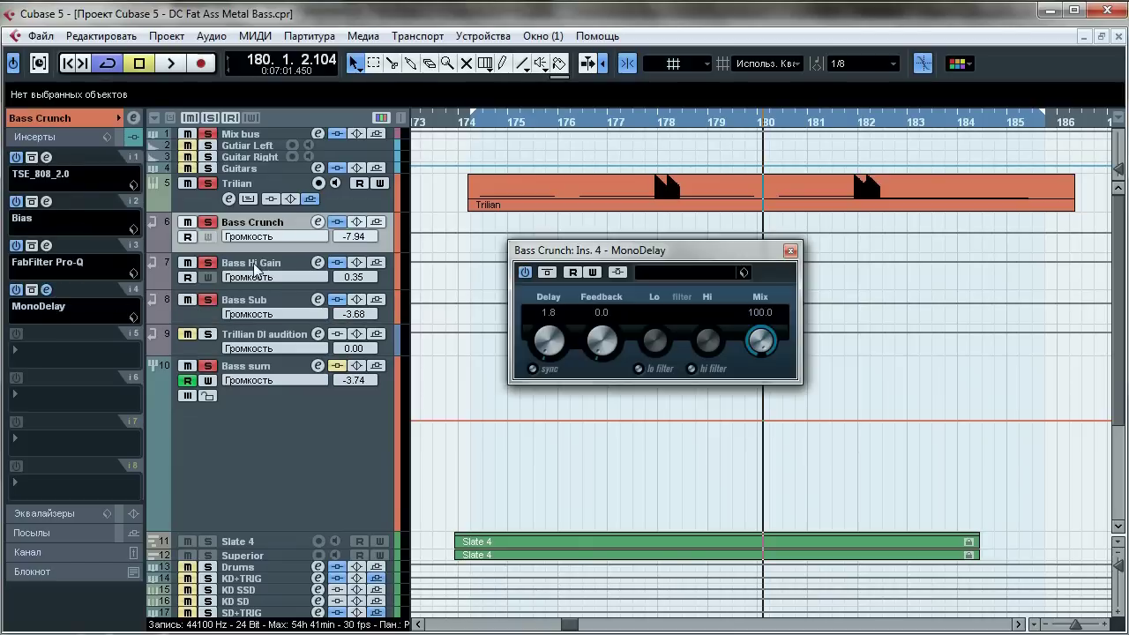
left_click(255, 269)
left_click(46, 245)
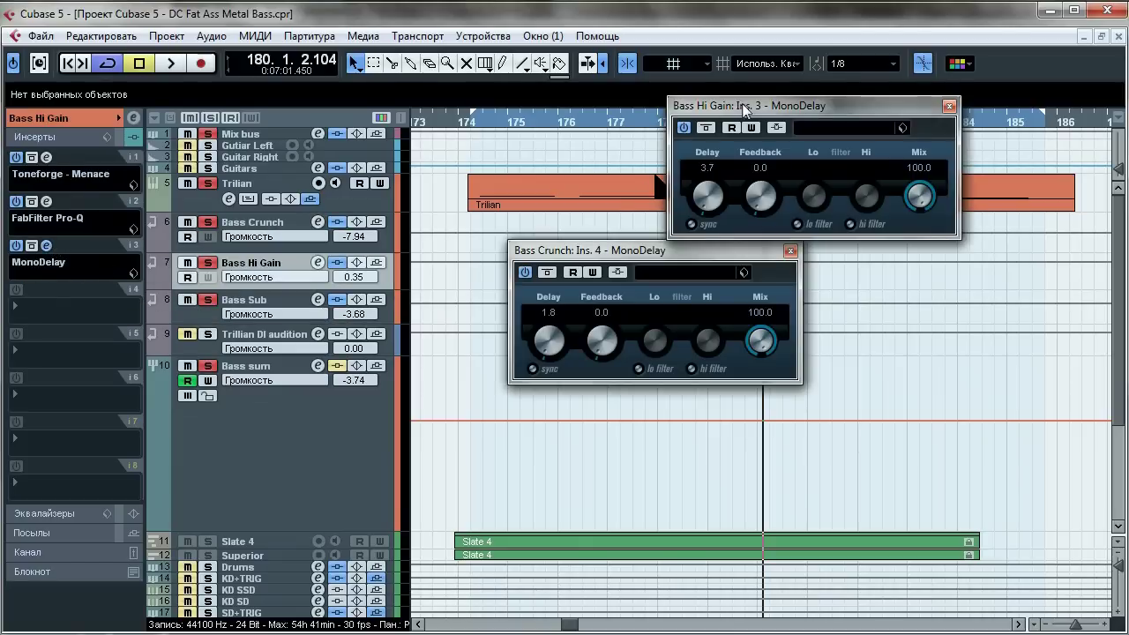
left_click_drag(743, 107, 871, 63)
left_click_drag(735, 254, 1029, 225)
left_click(582, 119)
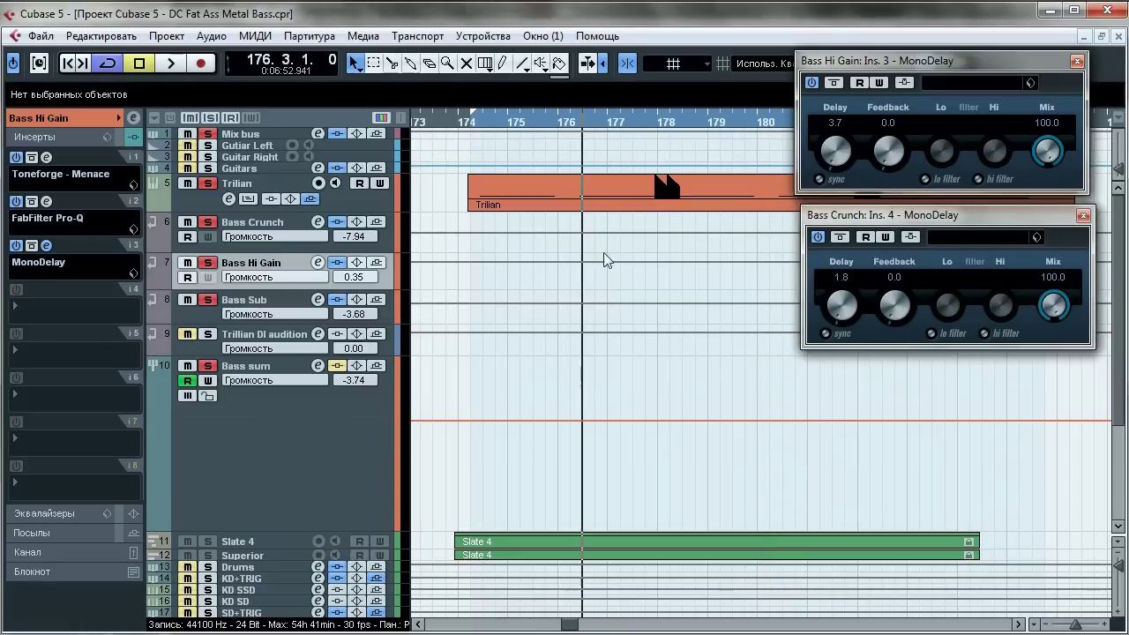
key("space")
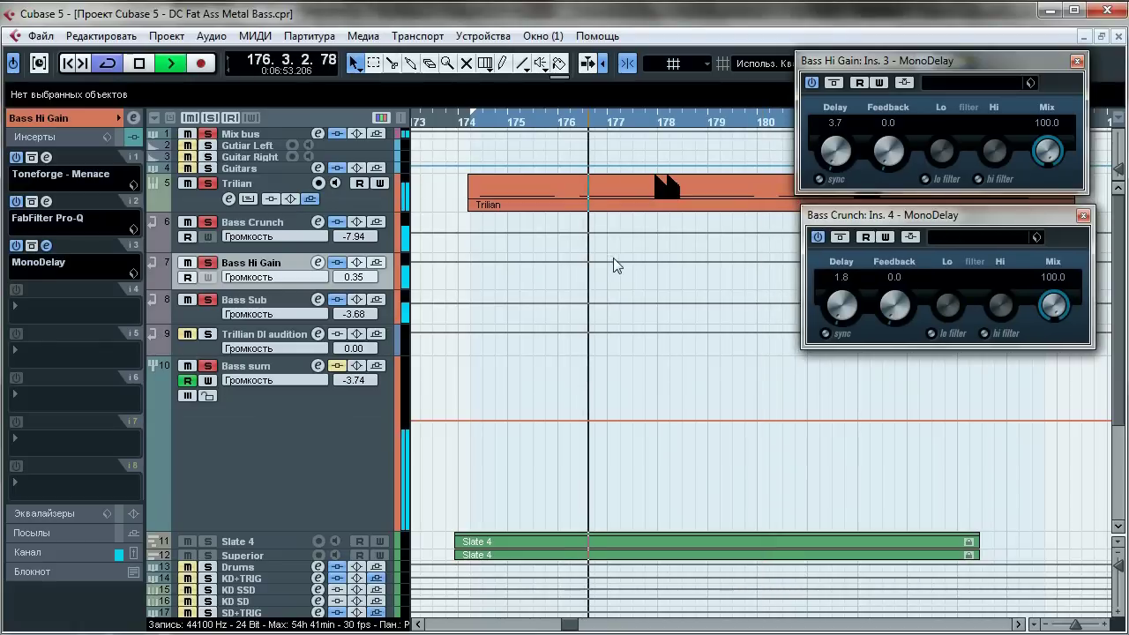
left_click(838, 86)
left_click(843, 236)
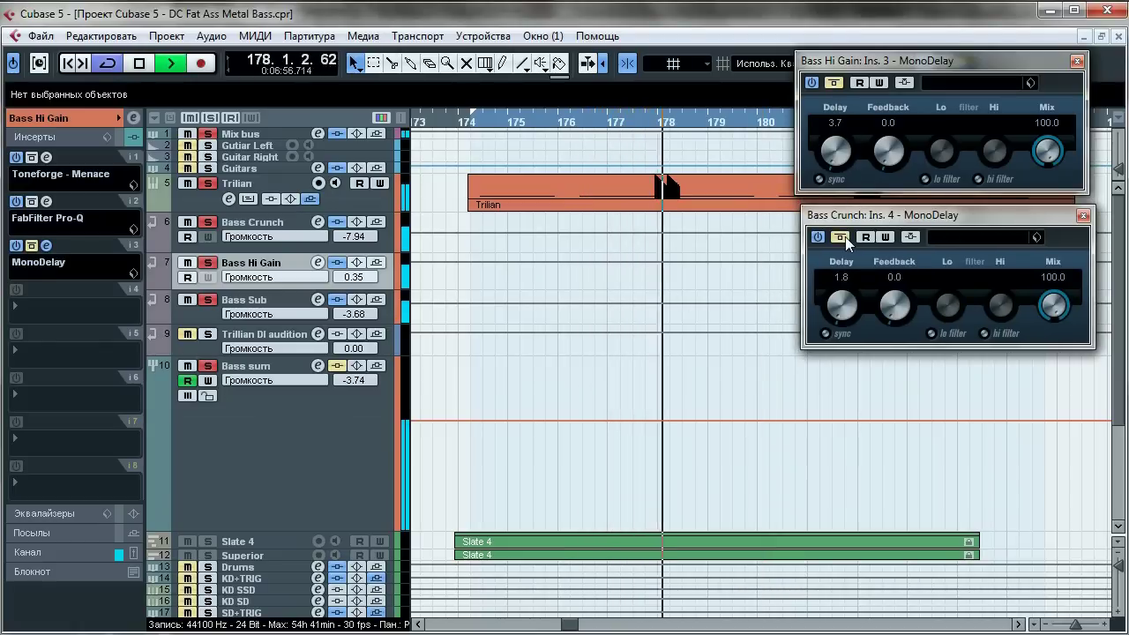
left_click(842, 237)
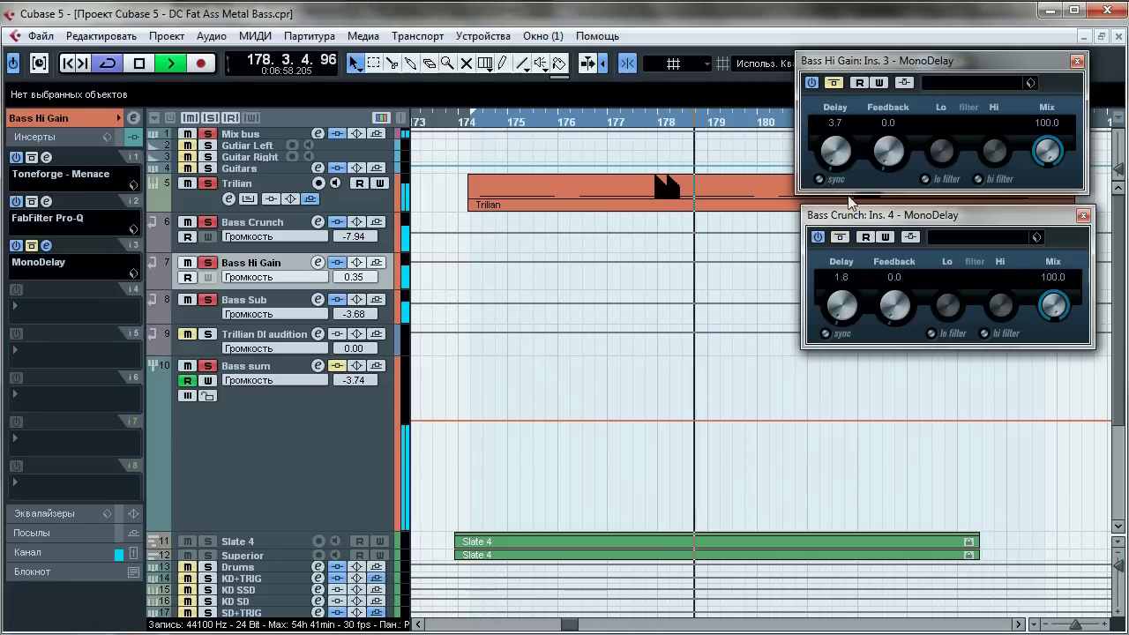
left_click(833, 83)
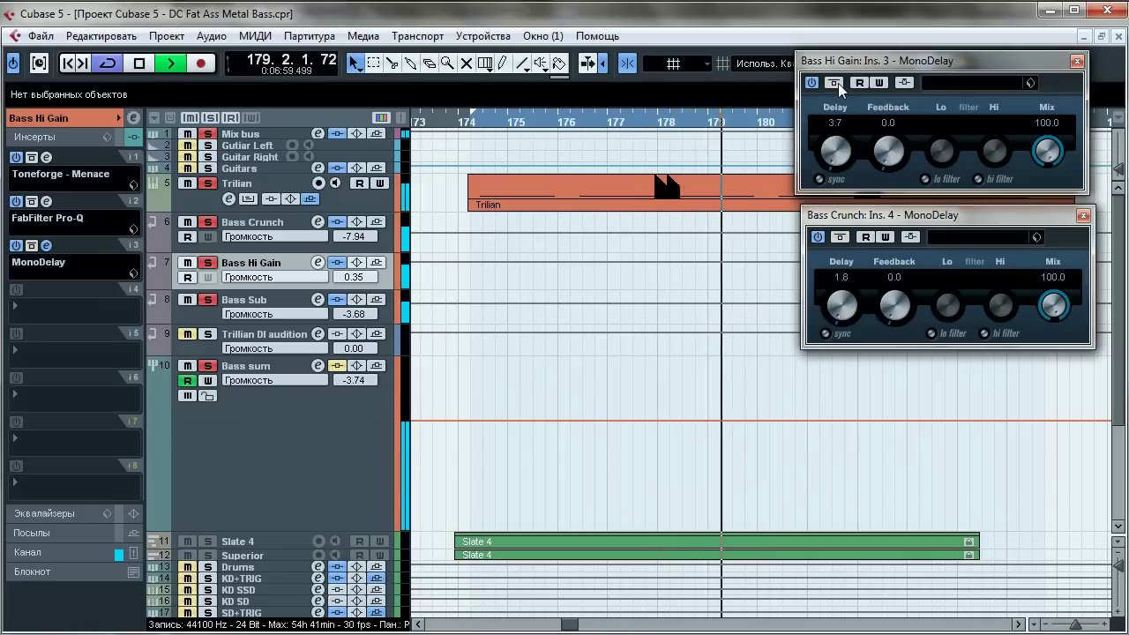
left_click(837, 83)
left_click(843, 237)
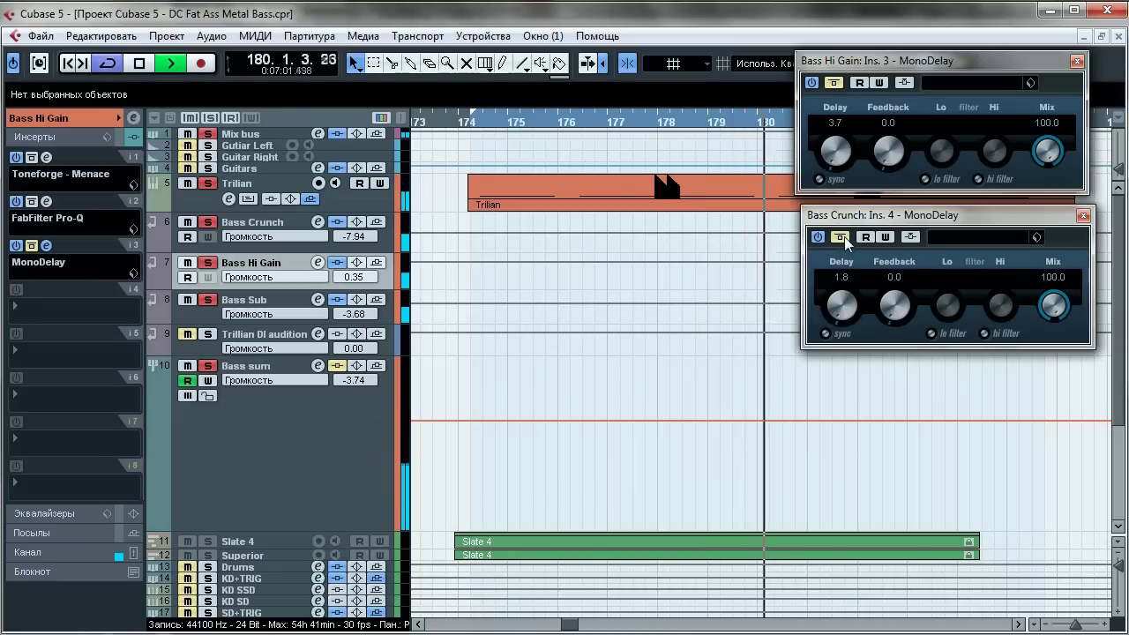
left_click(842, 237)
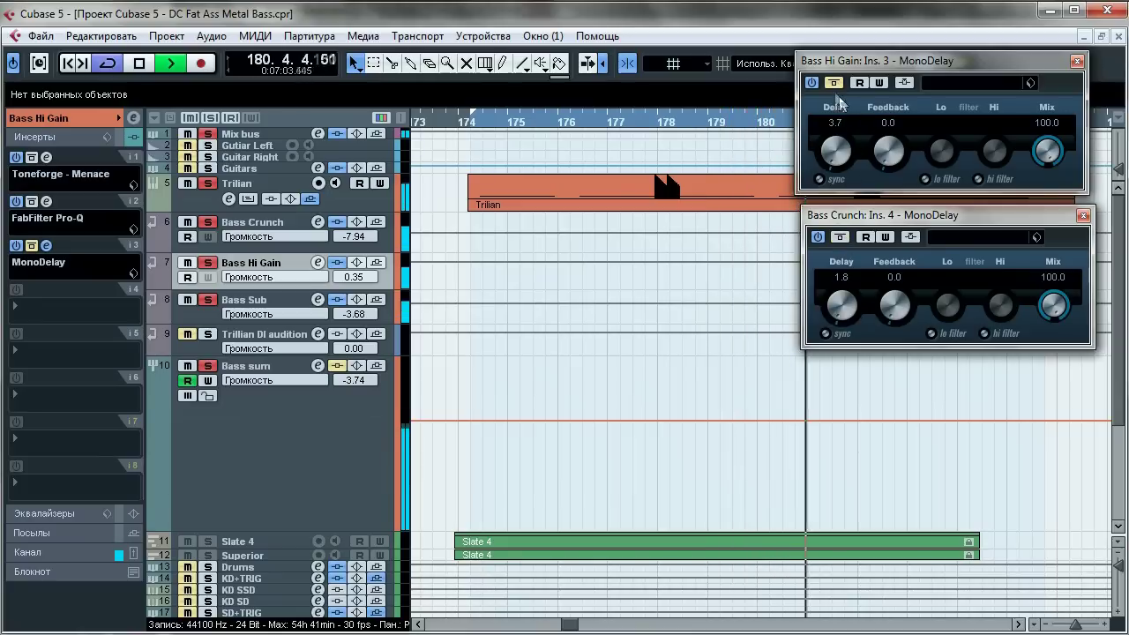
left_click(833, 83)
key("space")
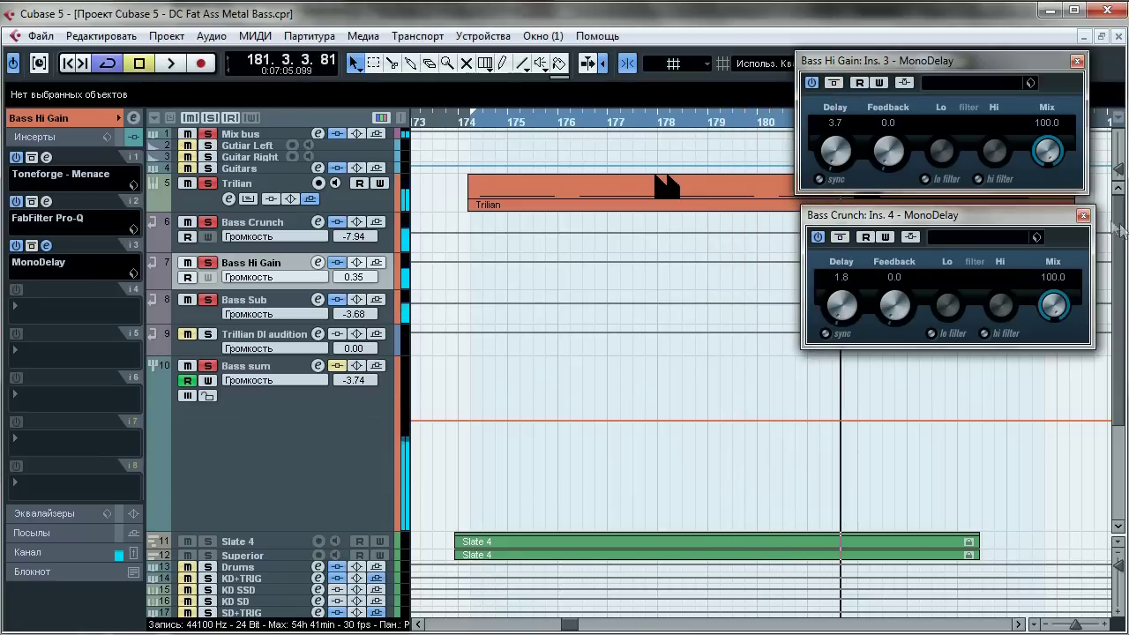
left_click(1083, 215)
left_click(1077, 61)
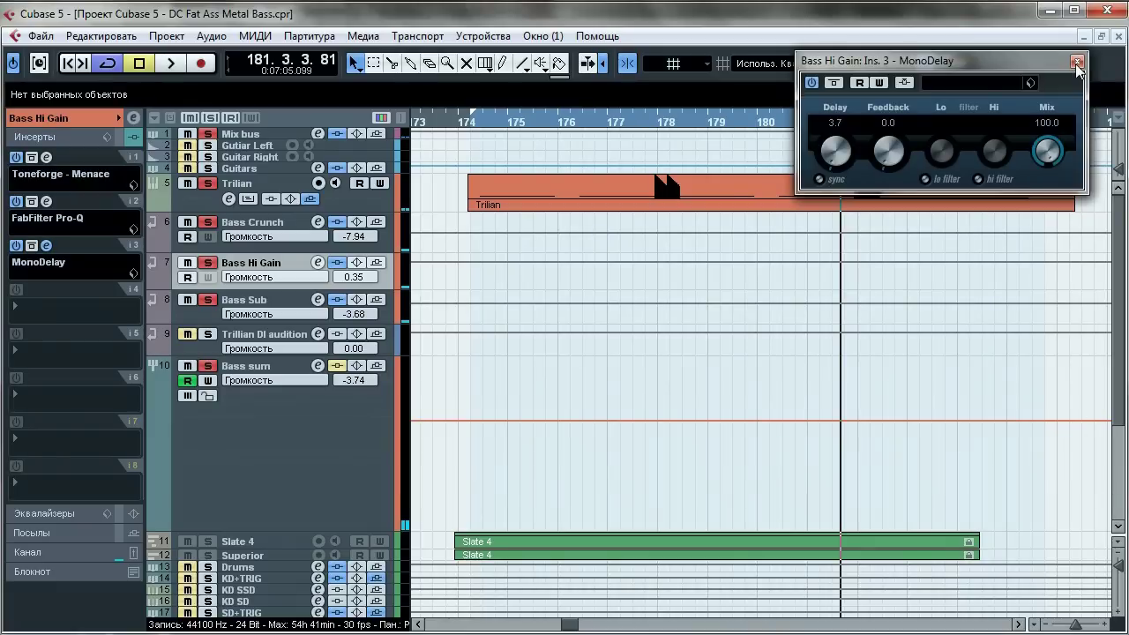
left_click(1077, 61)
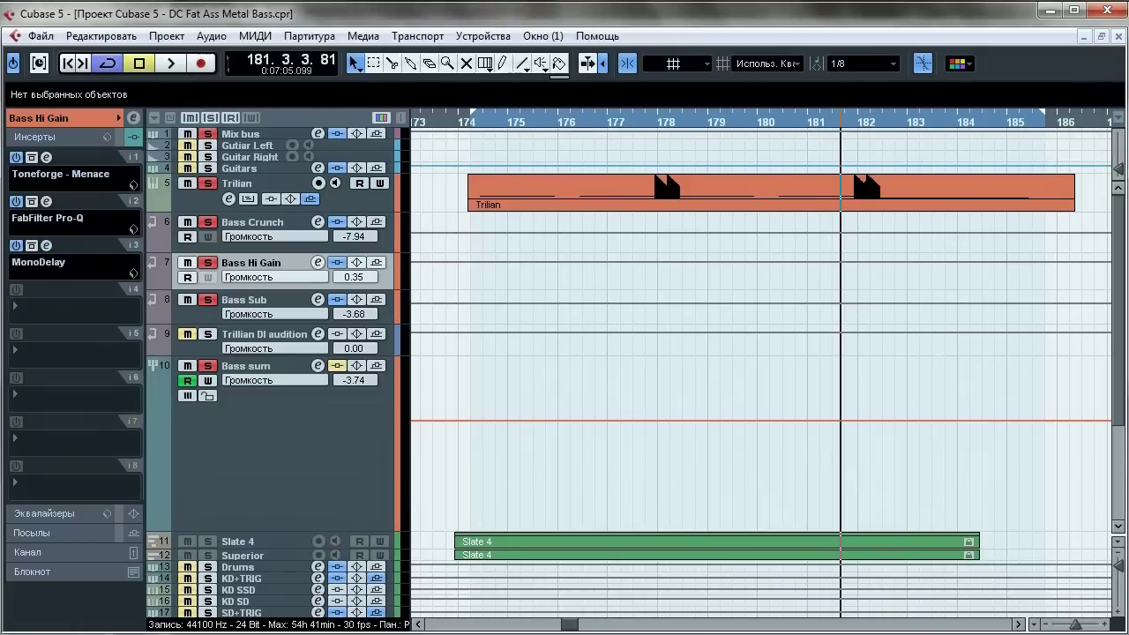
Step: Play from bar 176 and select the Bass sum track to display its six-plugin insert chain
left_click(576, 121)
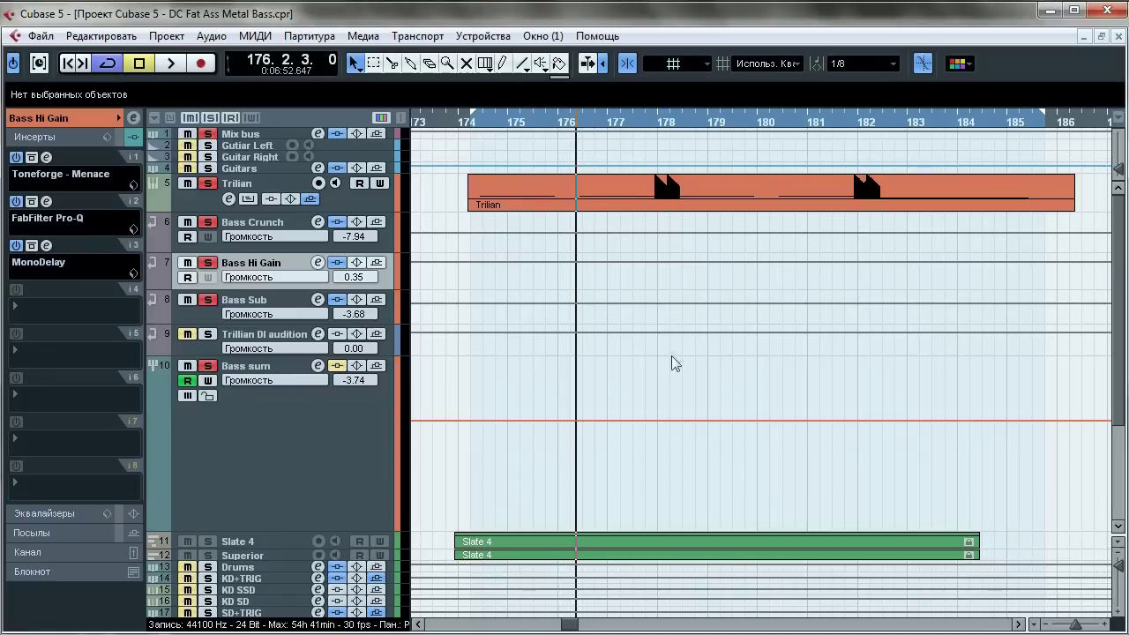
key("space")
left_click(354, 437)
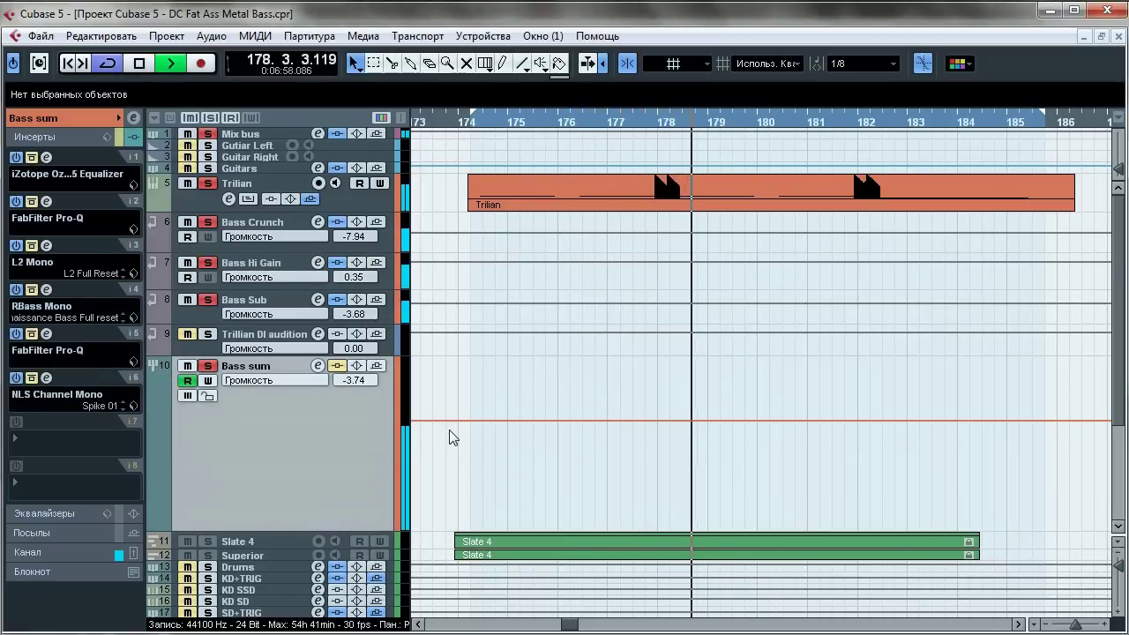
key("space")
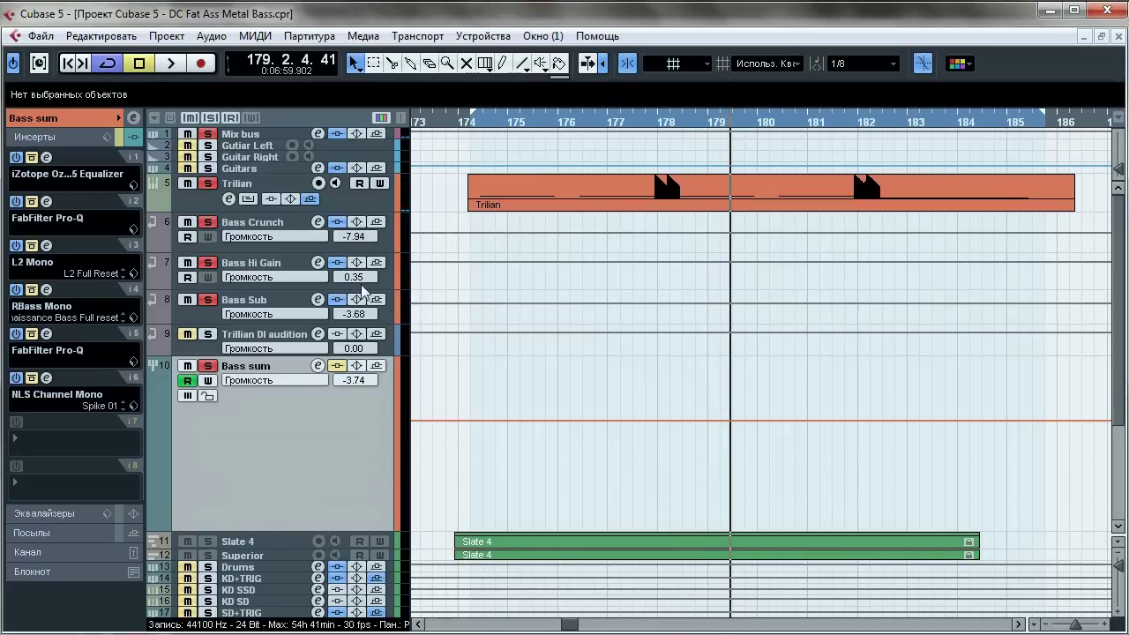
Step: Open Bass sum's Ozone 5 Equalizer and compare playback with it bypassed and active
left_click(46, 158)
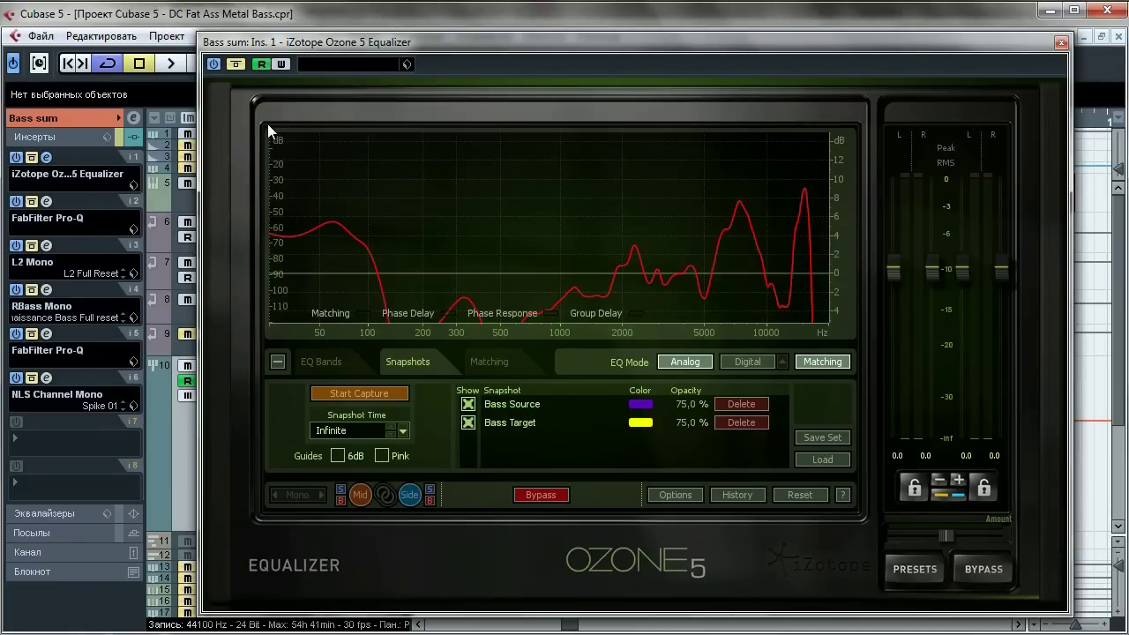
key("space")
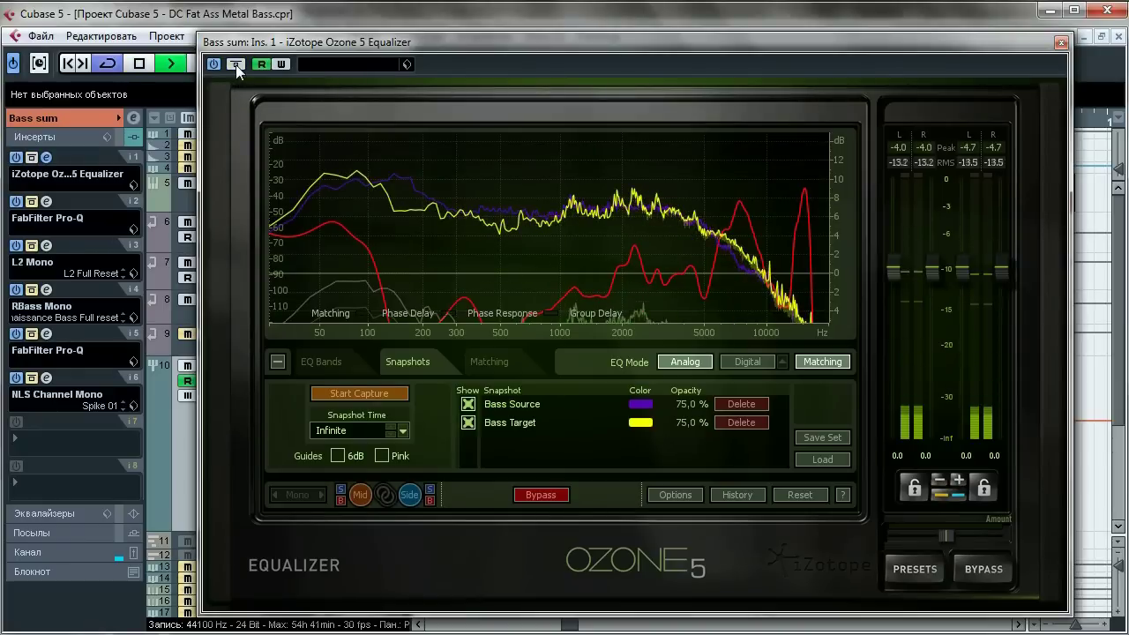
left_click(236, 65)
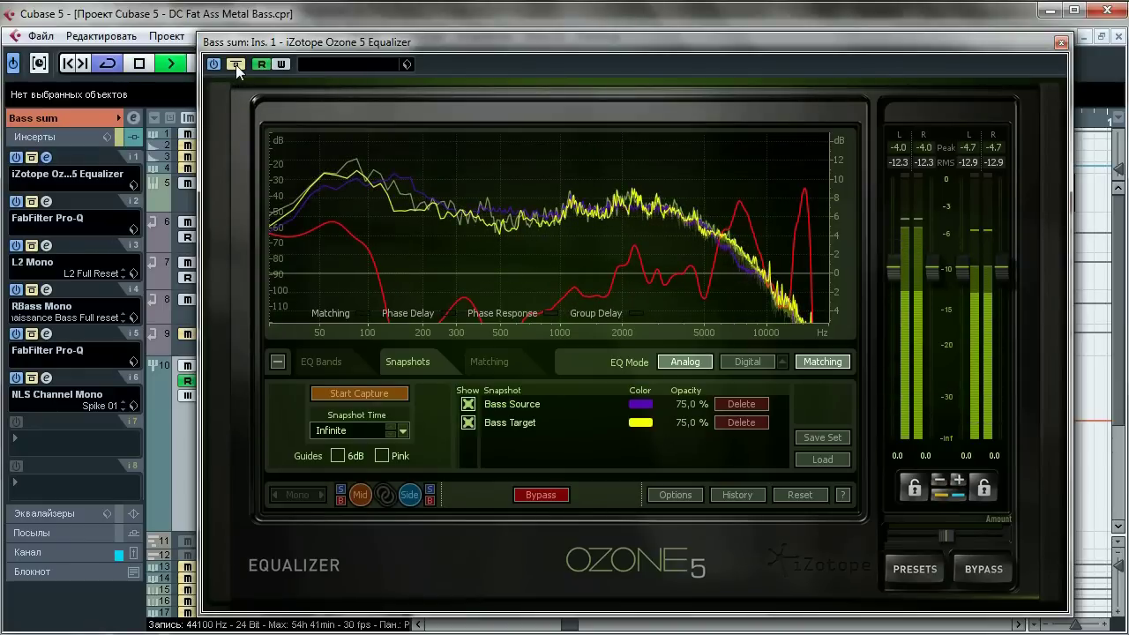
left_click(235, 64)
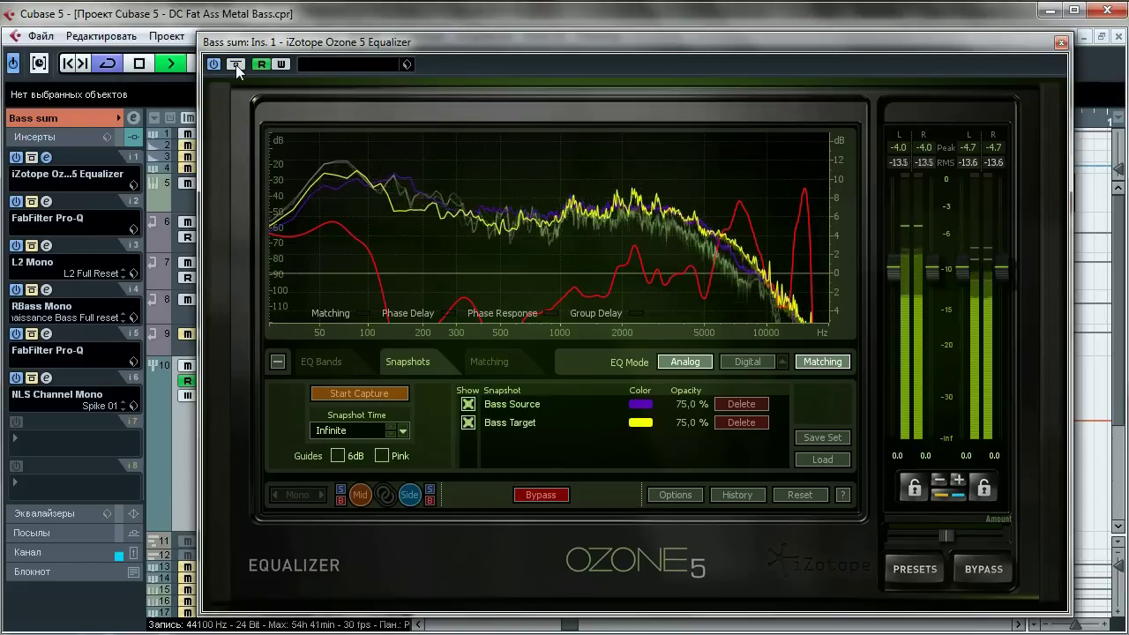
key("space")
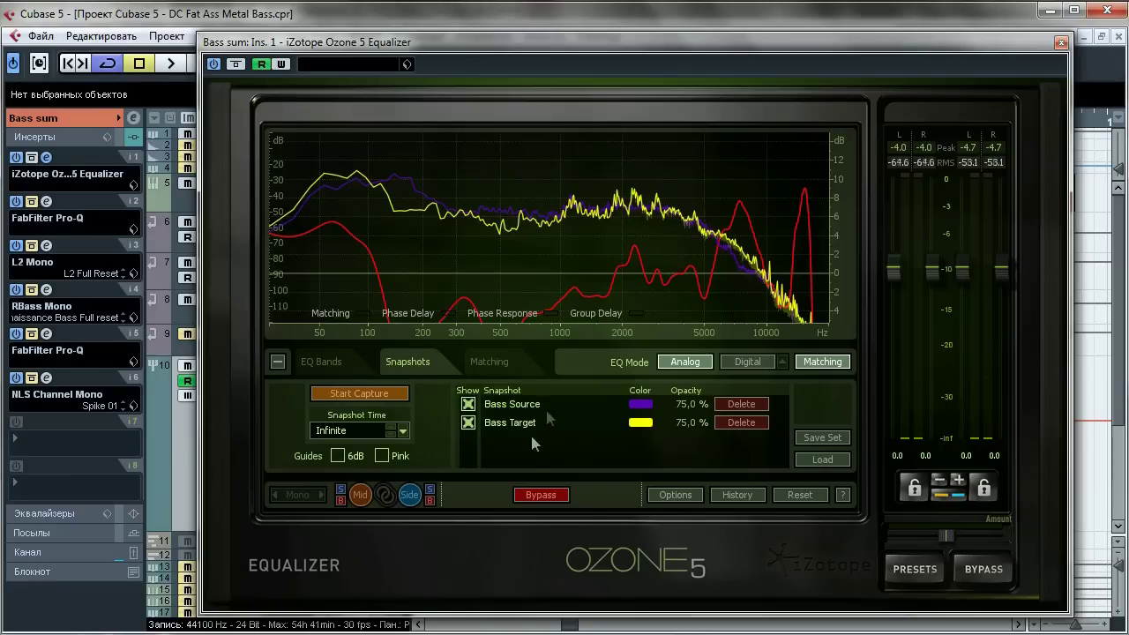
Step: Check the Ozone Matching and Snapshots pages, then close the equalizer
left_click(506, 363)
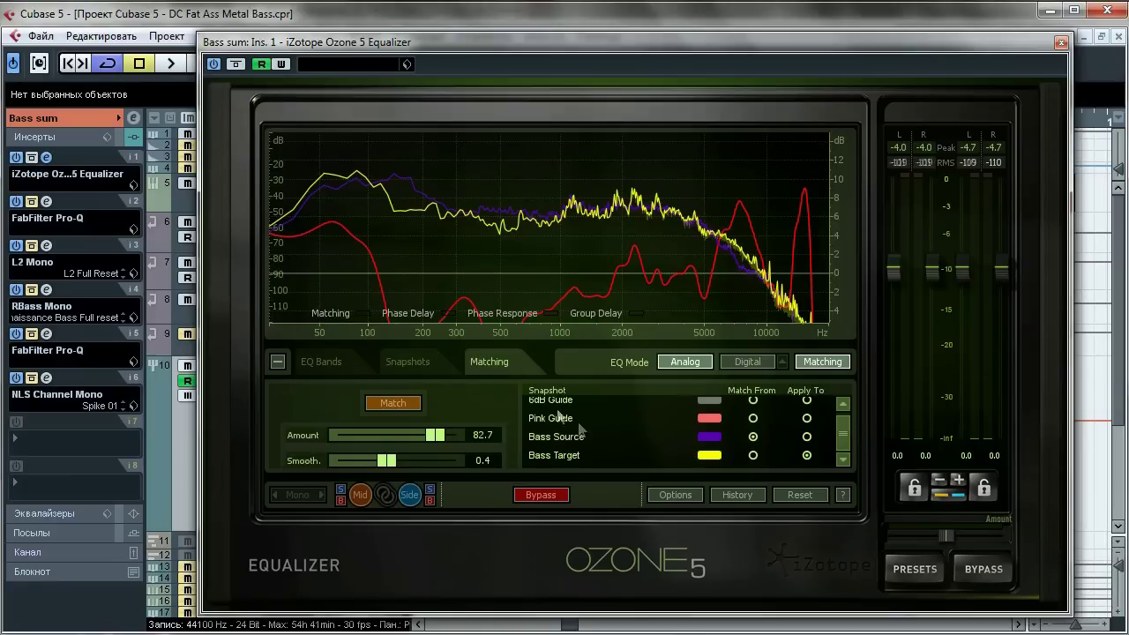
left_click(414, 362)
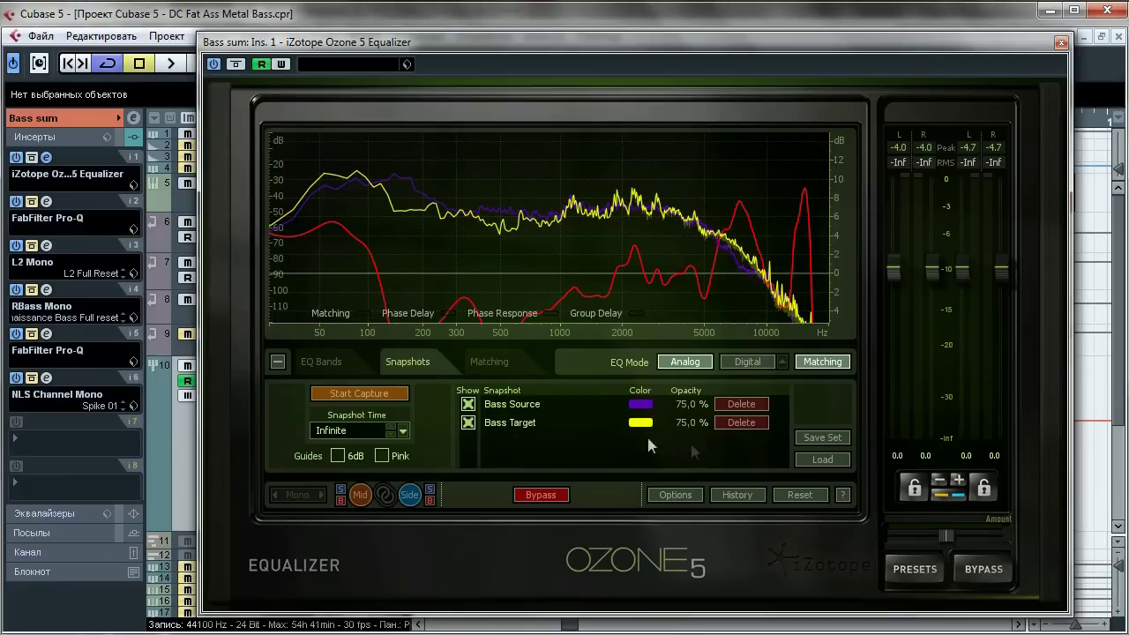
left_click(1061, 42)
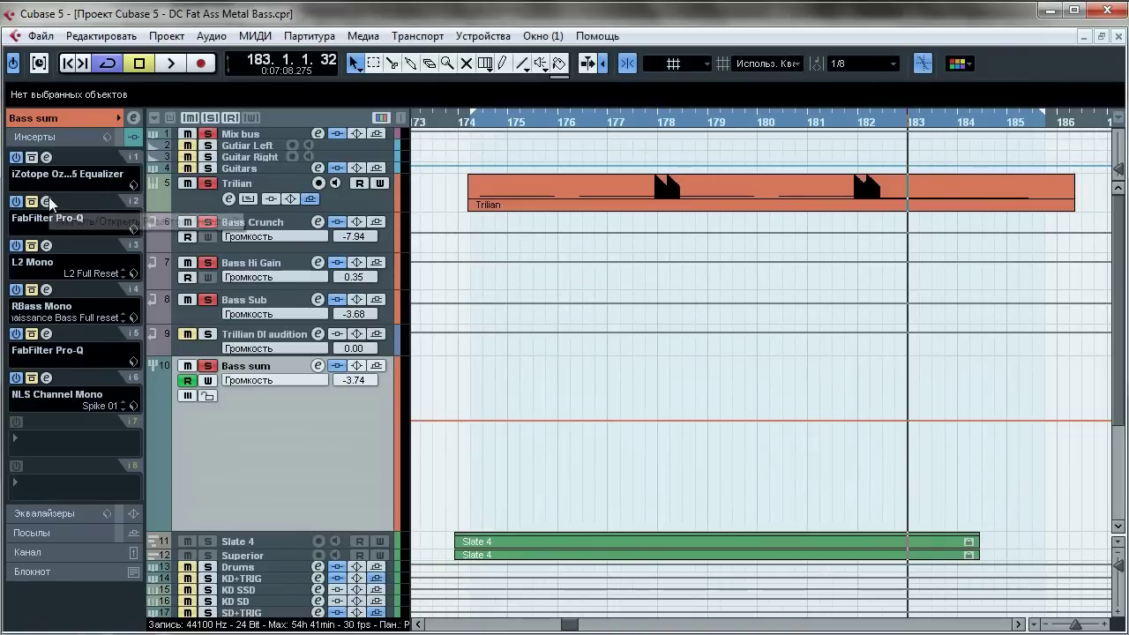
left_click(46, 201)
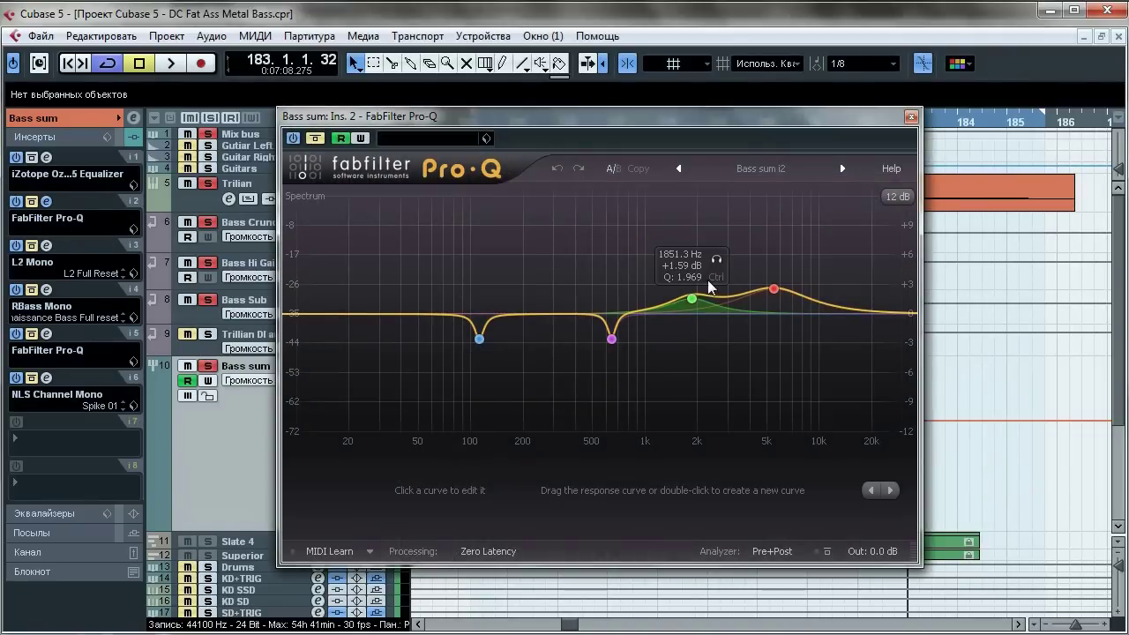
left_click_drag(573, 113, 619, 198)
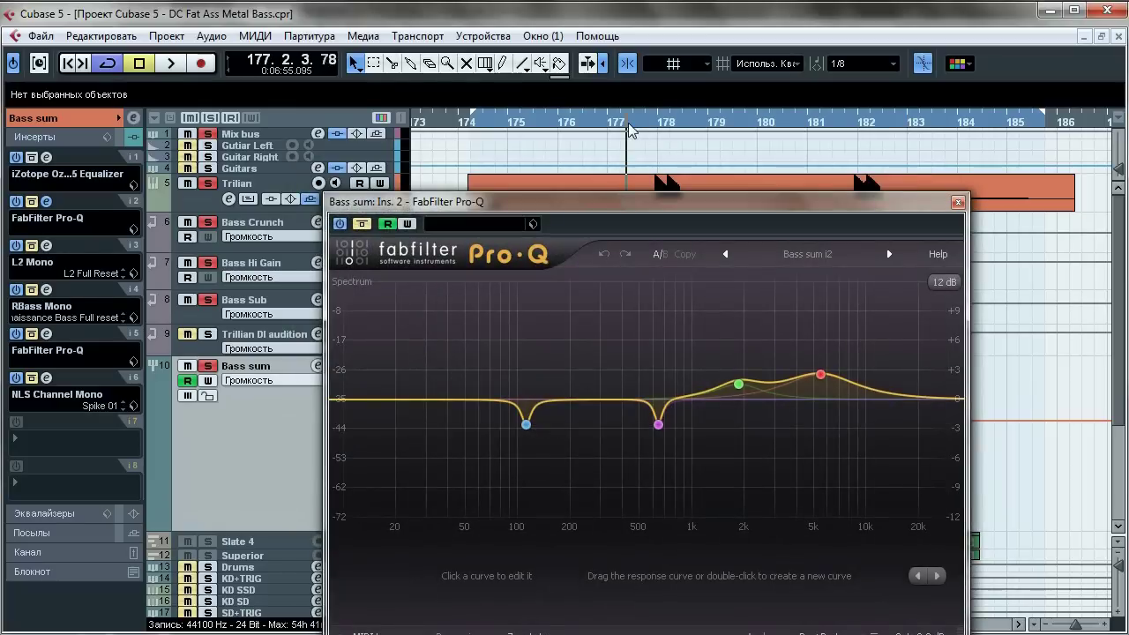
left_click(361, 225)
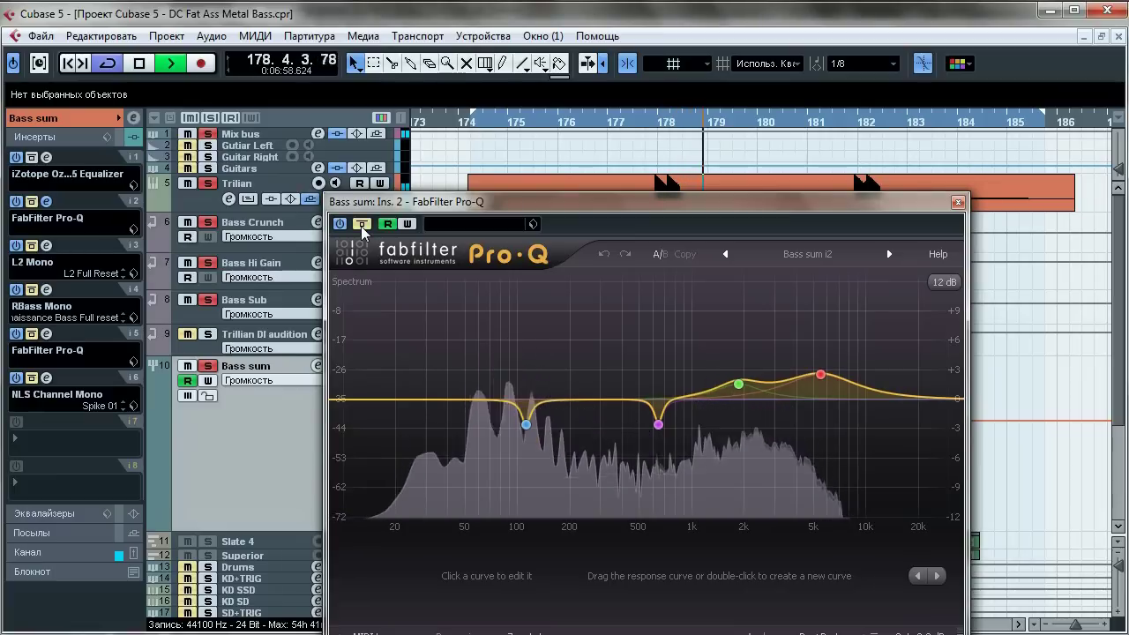
left_click(361, 226)
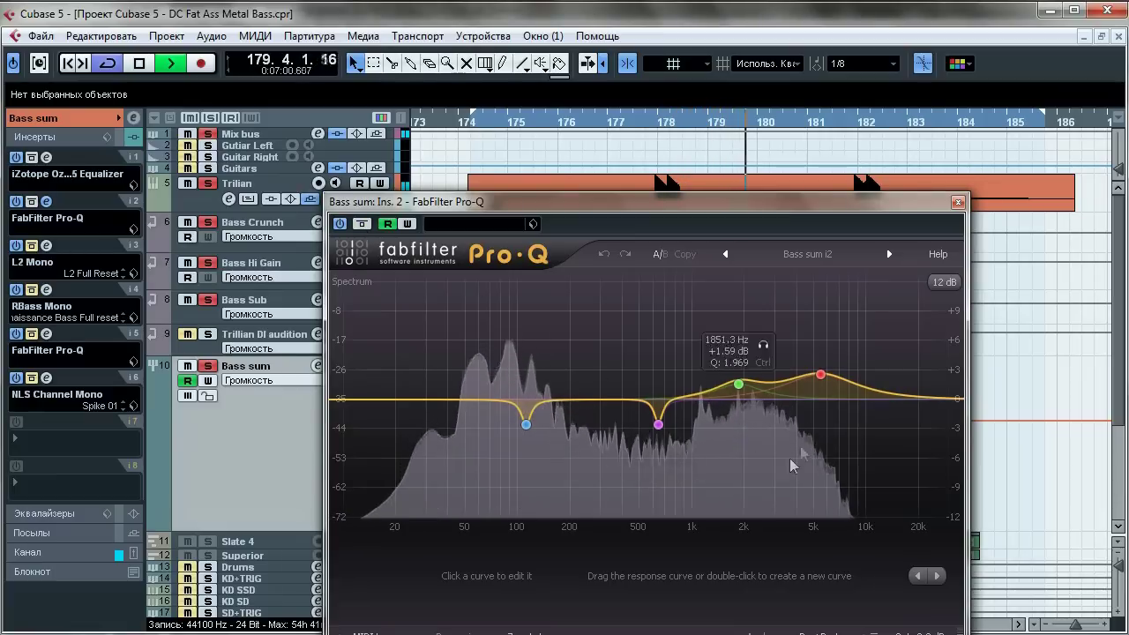
left_click(763, 344)
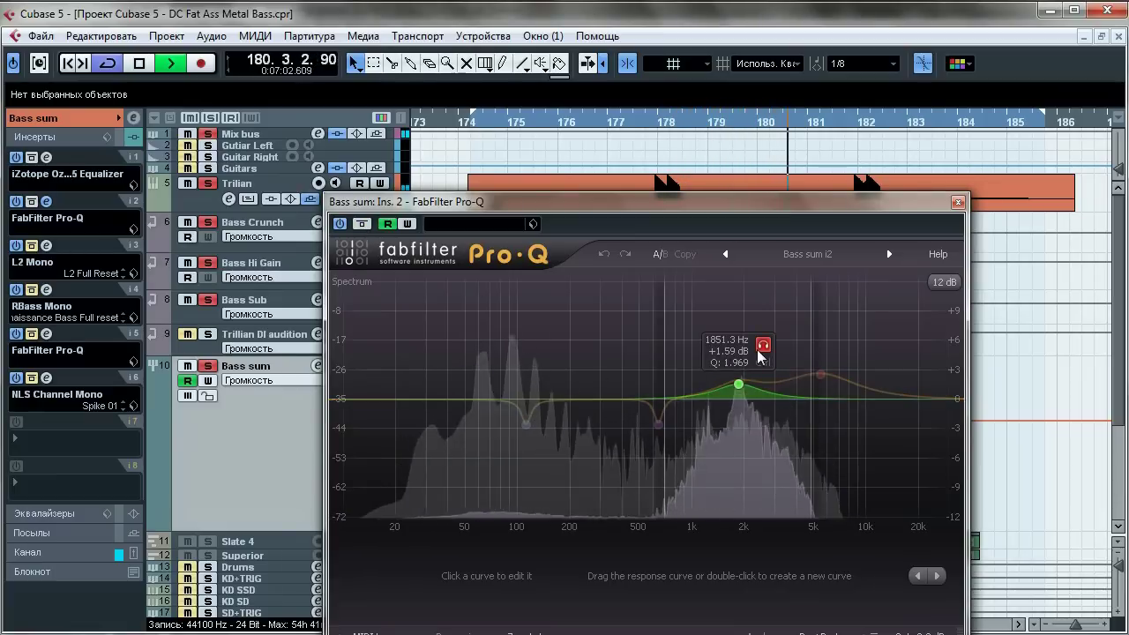
left_click(844, 339)
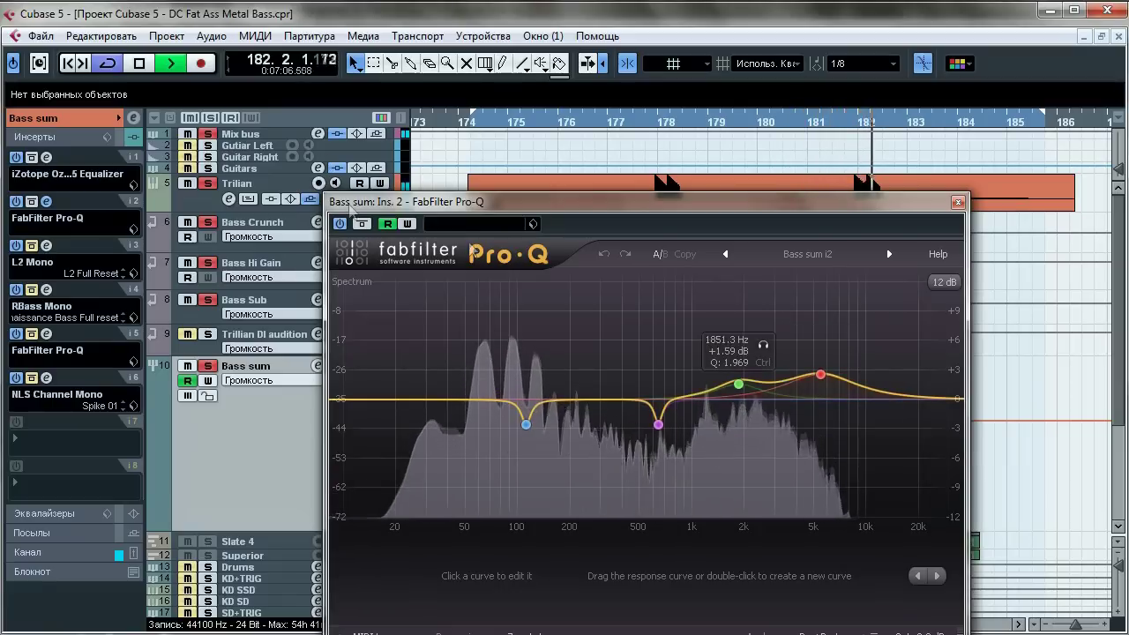
key("space")
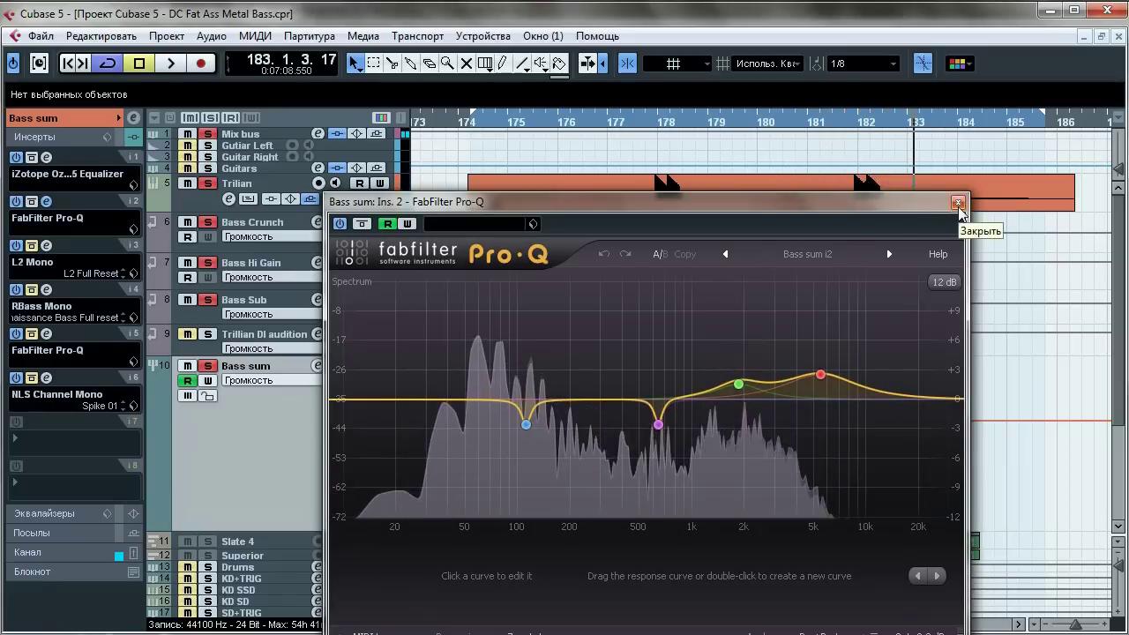
left_click(958, 204)
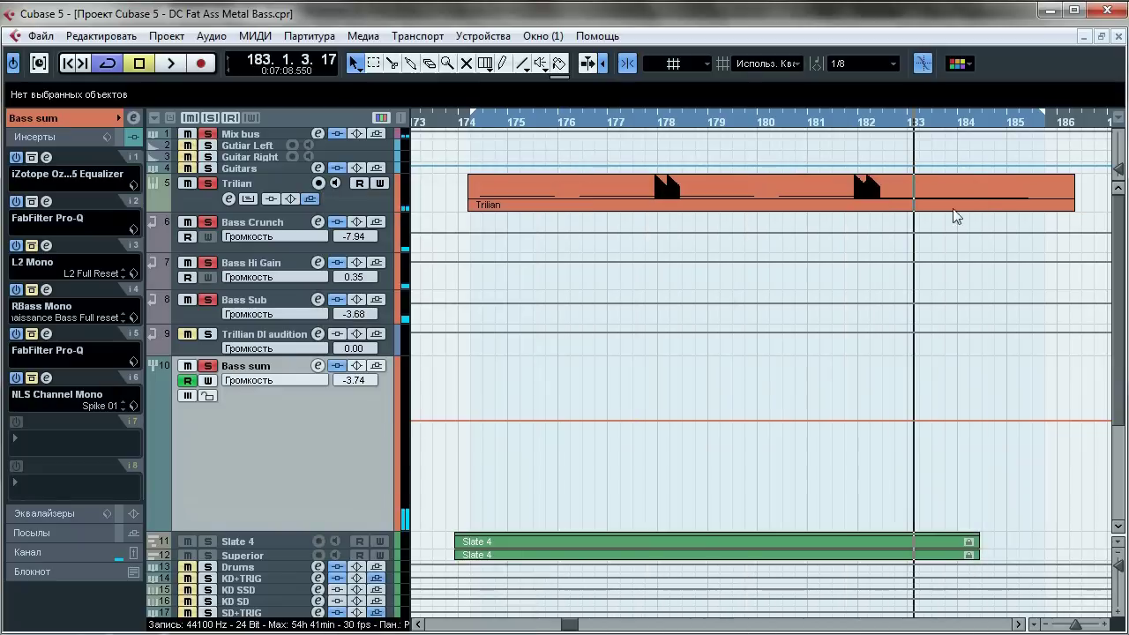
left_click(46, 246)
left_click_drag(548, 349, 726, 198)
left_click(605, 126)
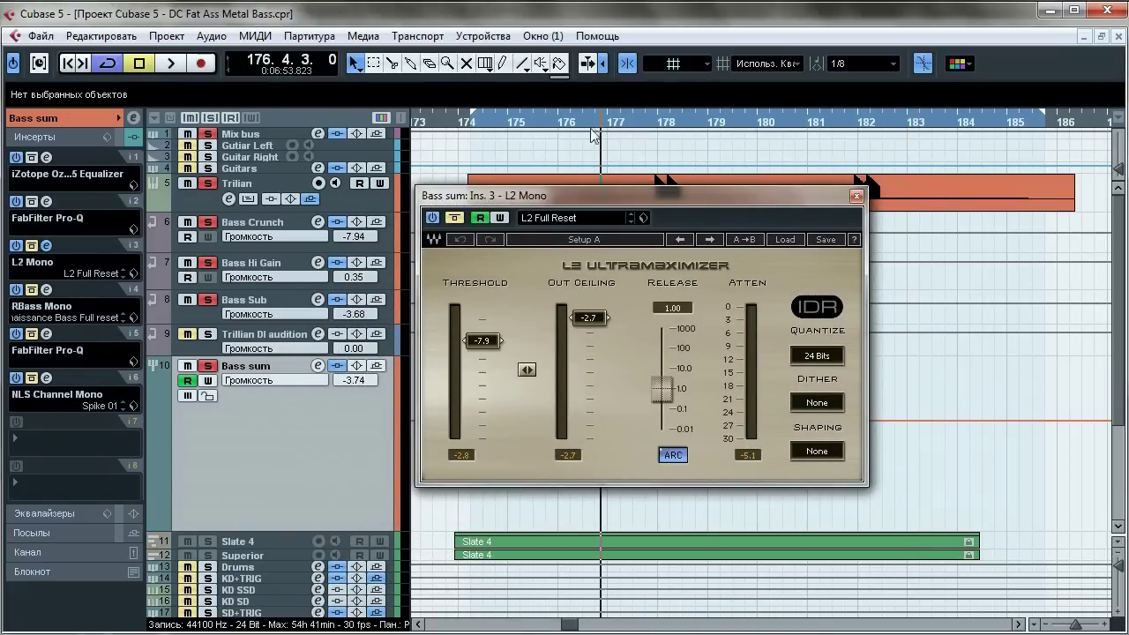
key("space")
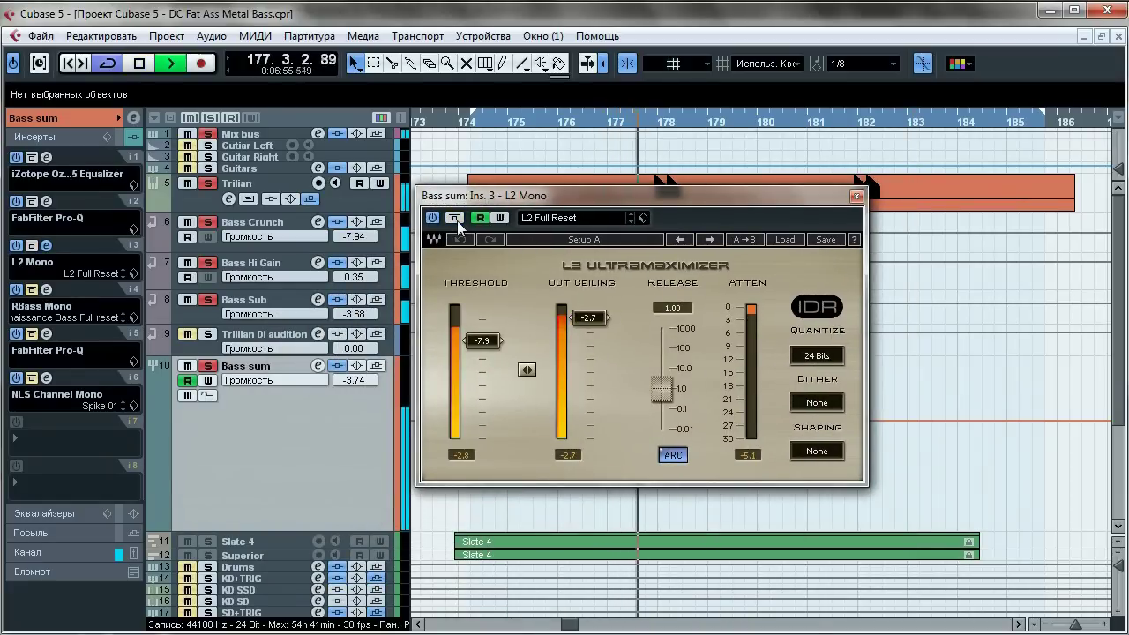
left_click(456, 219)
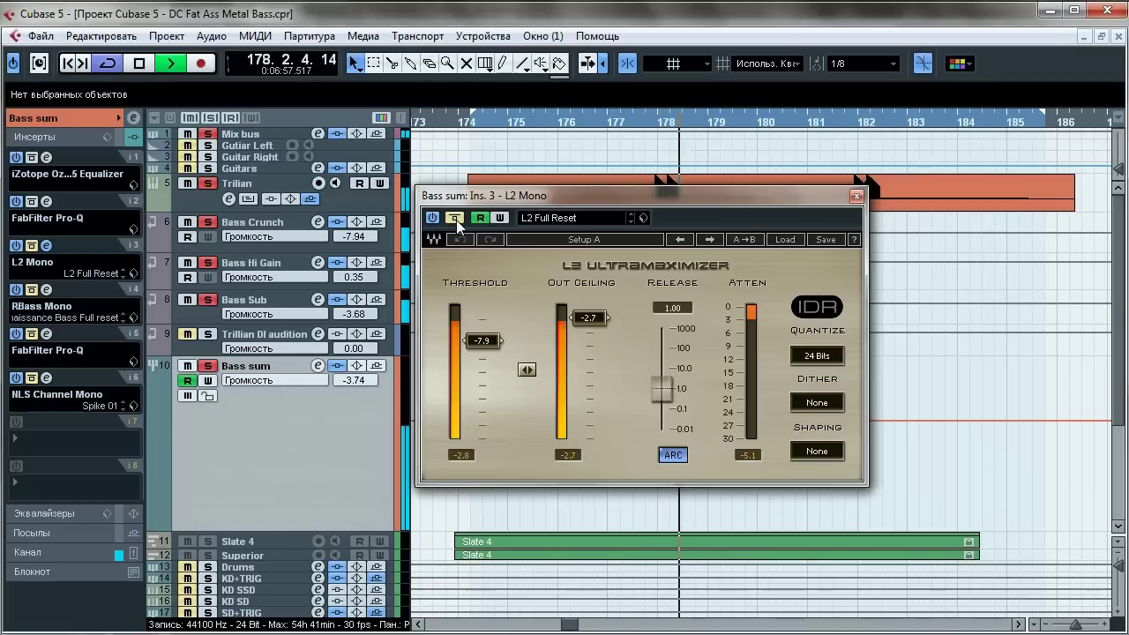
left_click(456, 218)
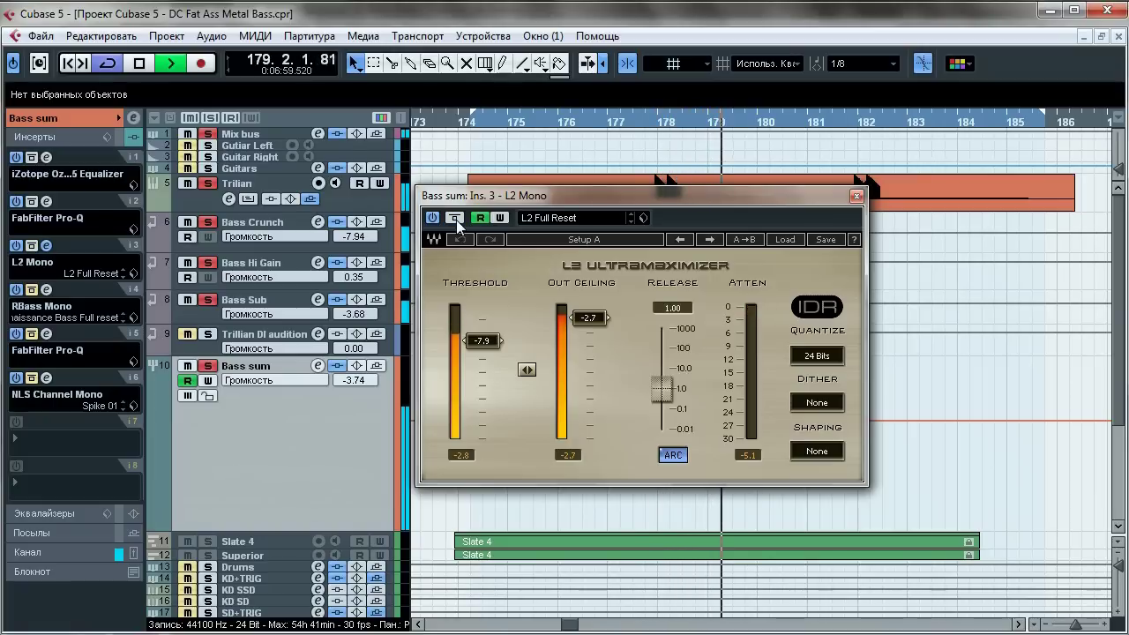
key("space")
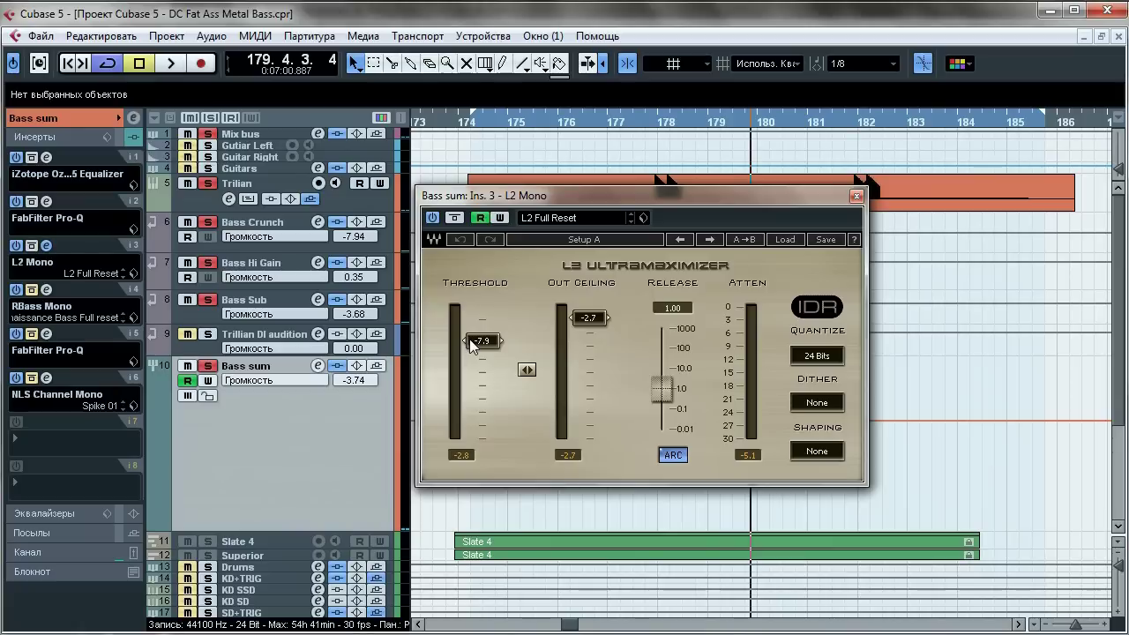
left_click(271, 229)
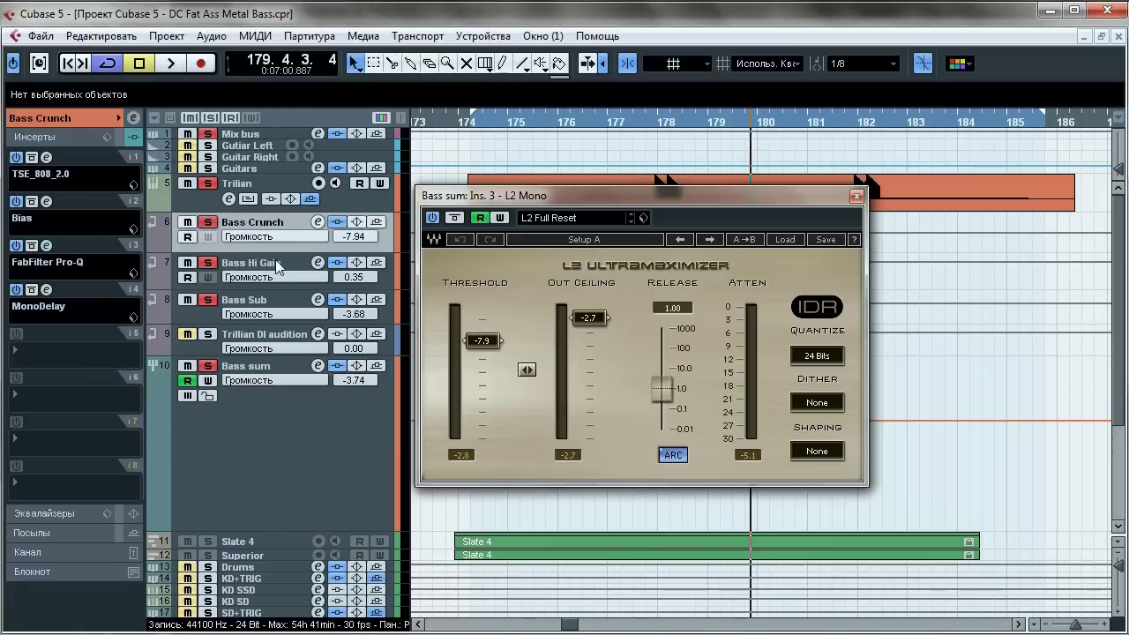
left_click(275, 266)
left_click(269, 294)
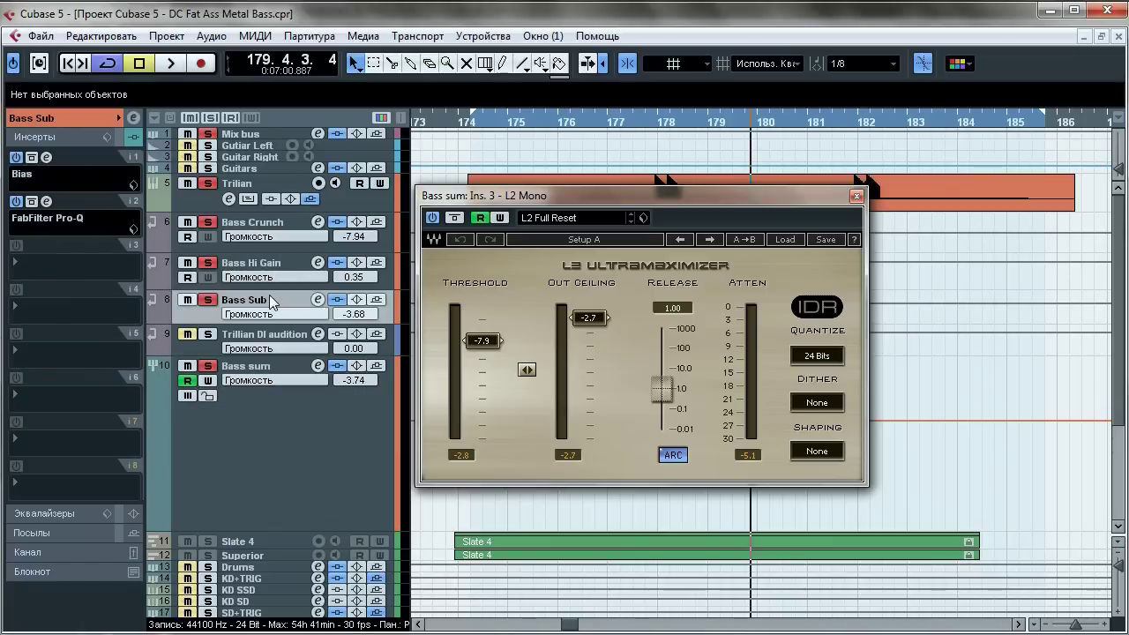
left_click(280, 419)
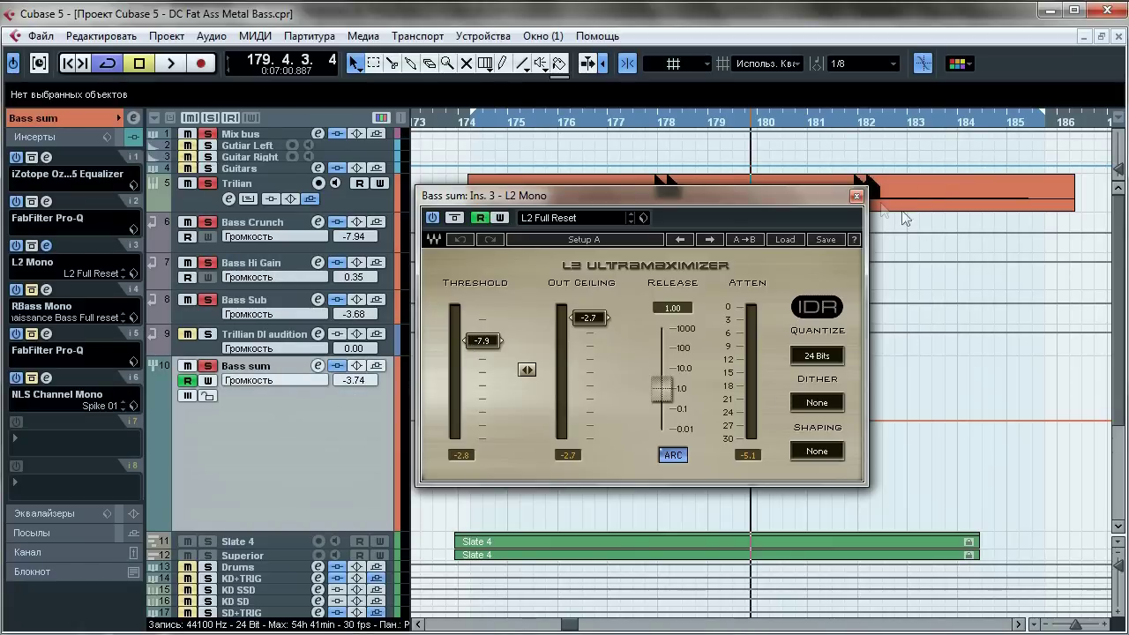
left_click(855, 196)
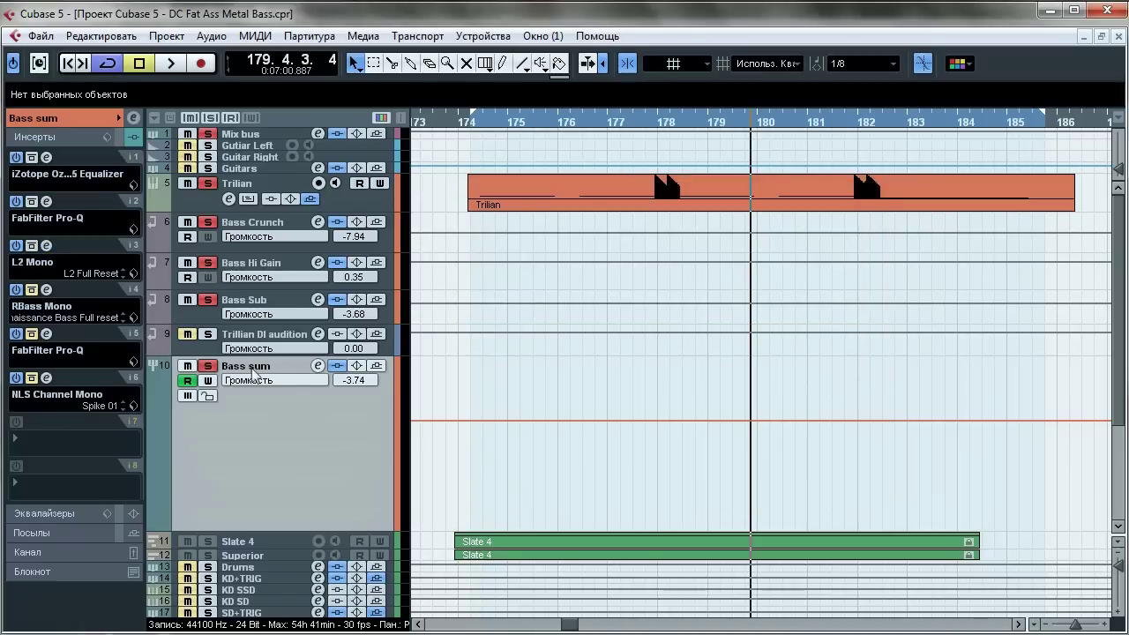
Step: Audition Bass sum's RBass Mono (55 Hz, -7.3 dB) from bar 176, bypassed and active, then close it
left_click(581, 119)
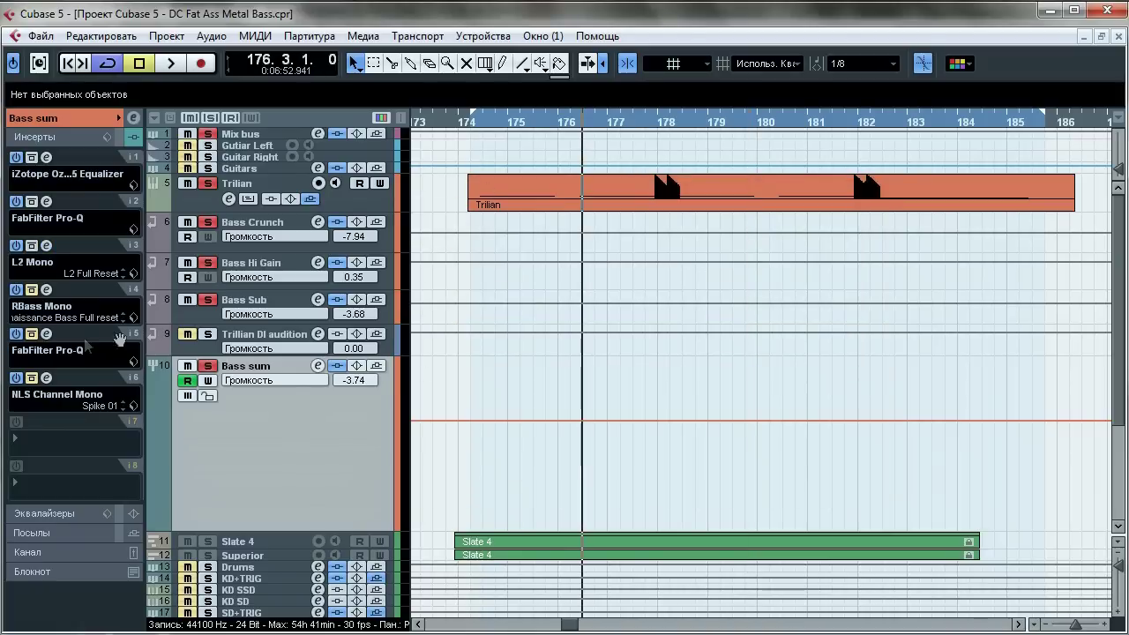
left_click(47, 290)
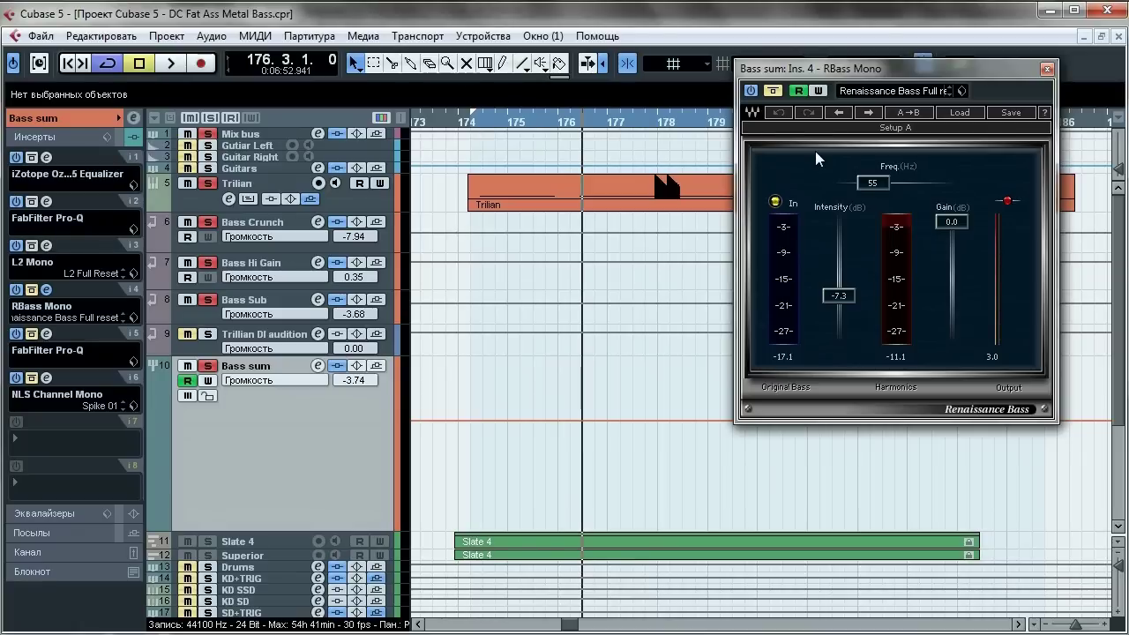
key("space")
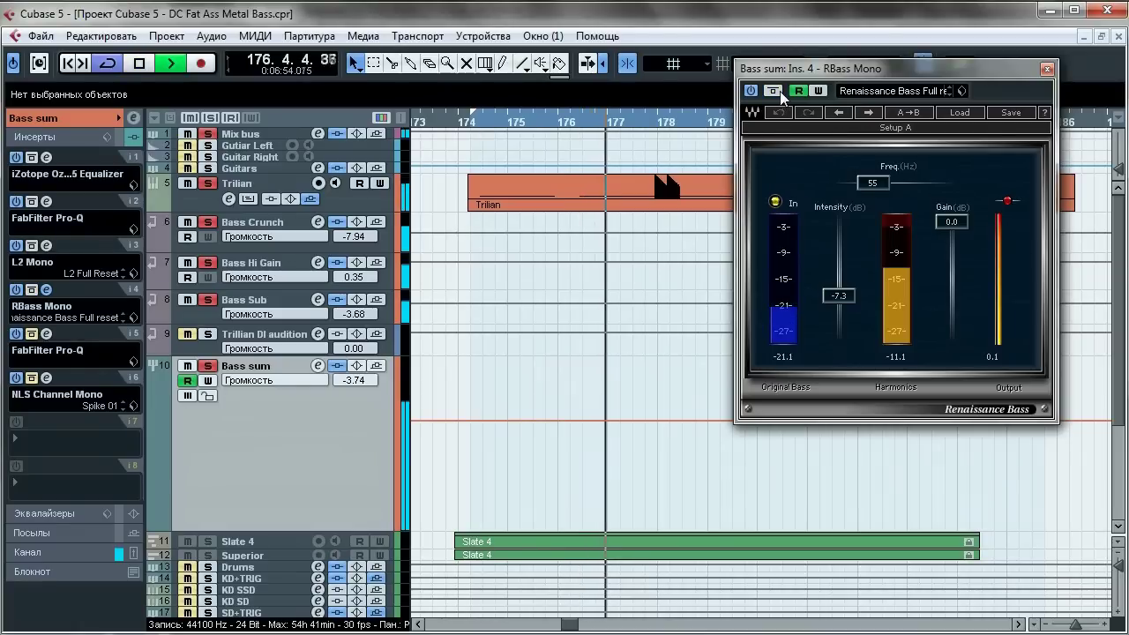
left_click(773, 91)
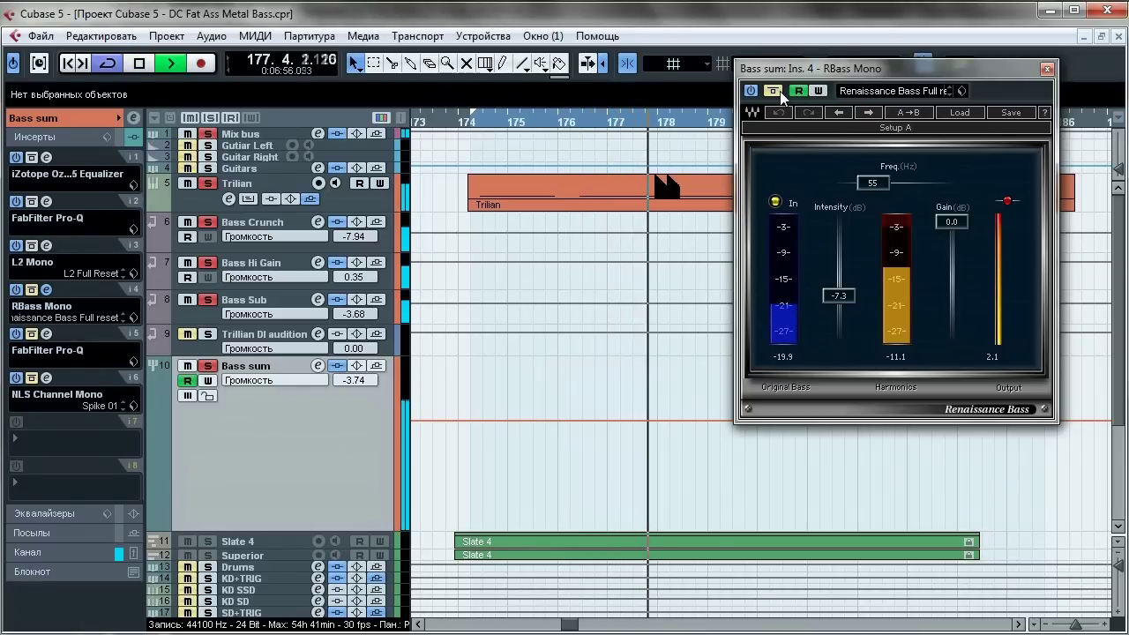
left_click(779, 91)
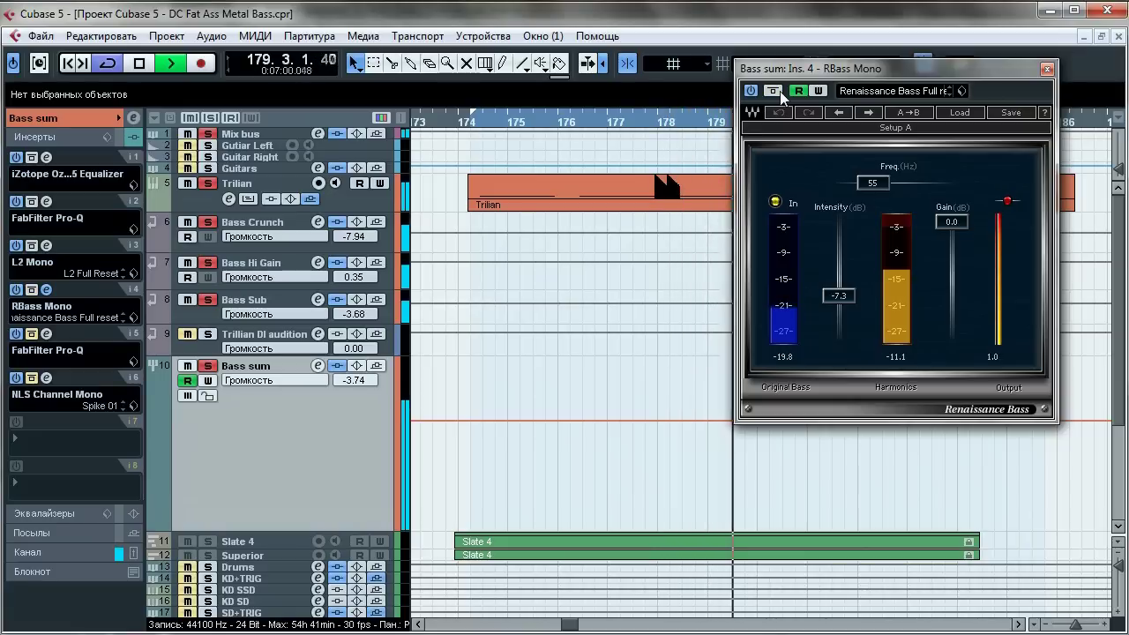
key("space")
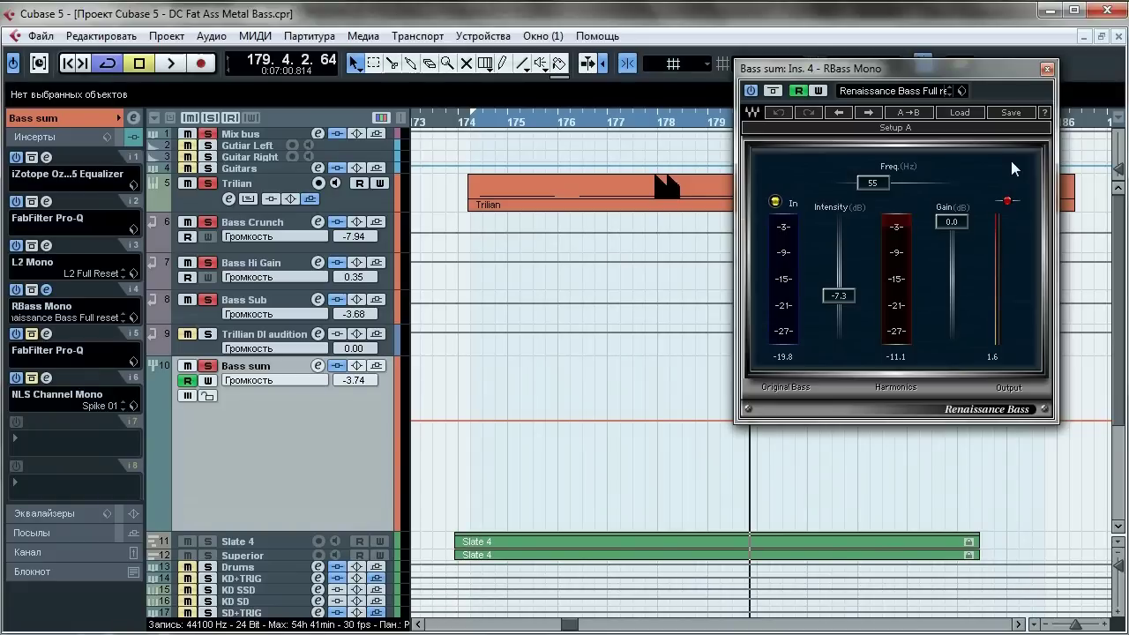
left_click(1047, 69)
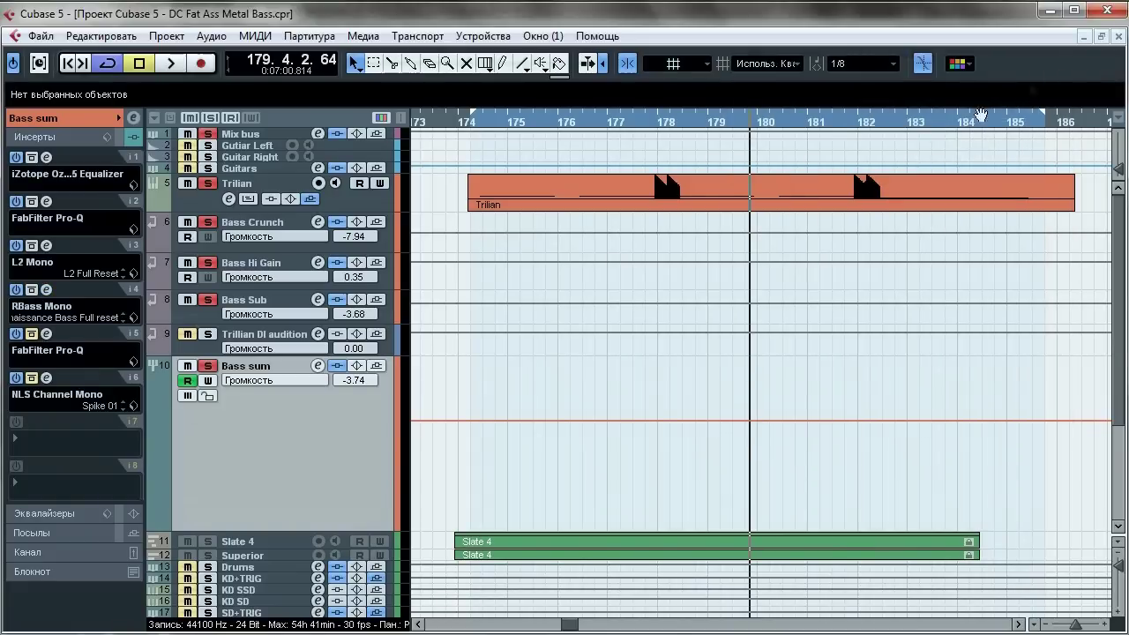
Step: Solo-audition the Bass sum Pro-Q's 32 Hz boost and 126 Hz dip during playback, then close it
left_click(46, 333)
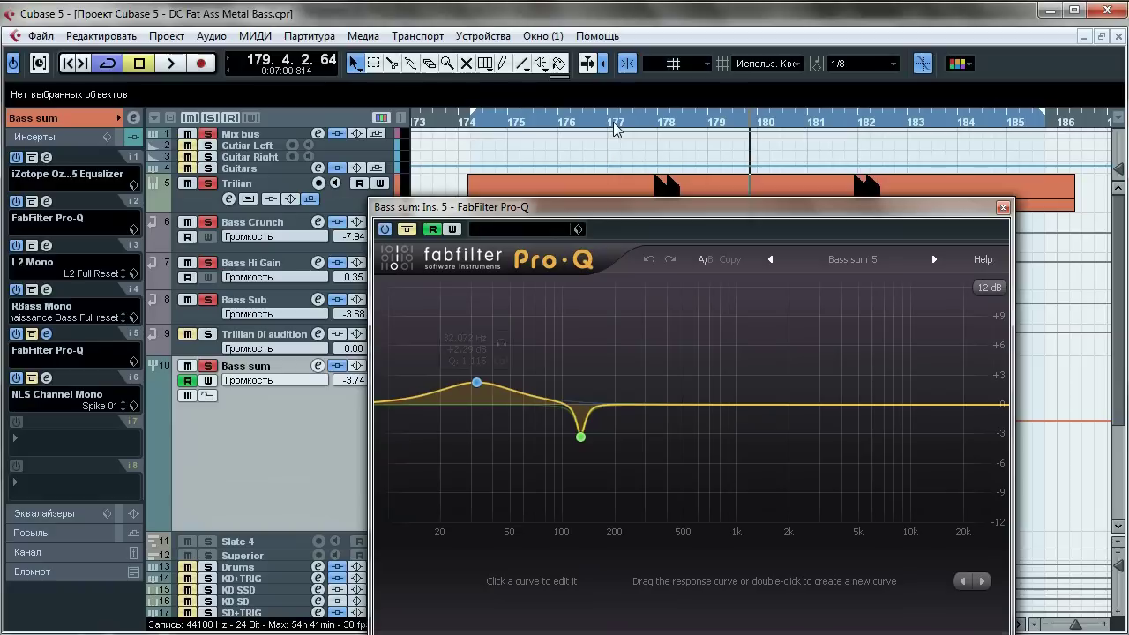
key("space")
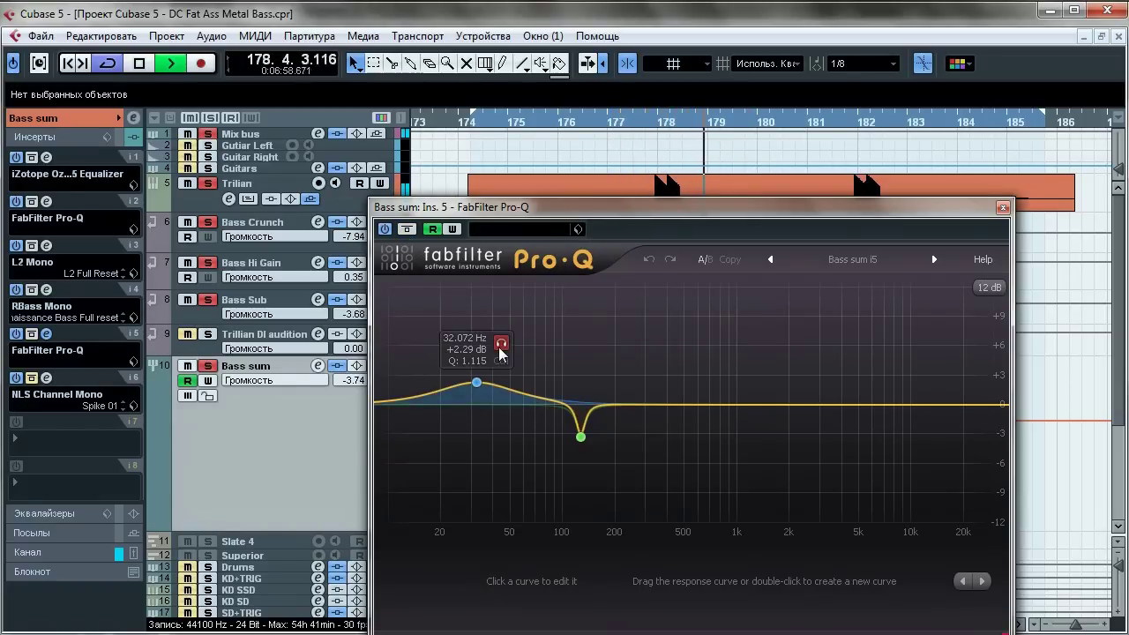
left_click(500, 344)
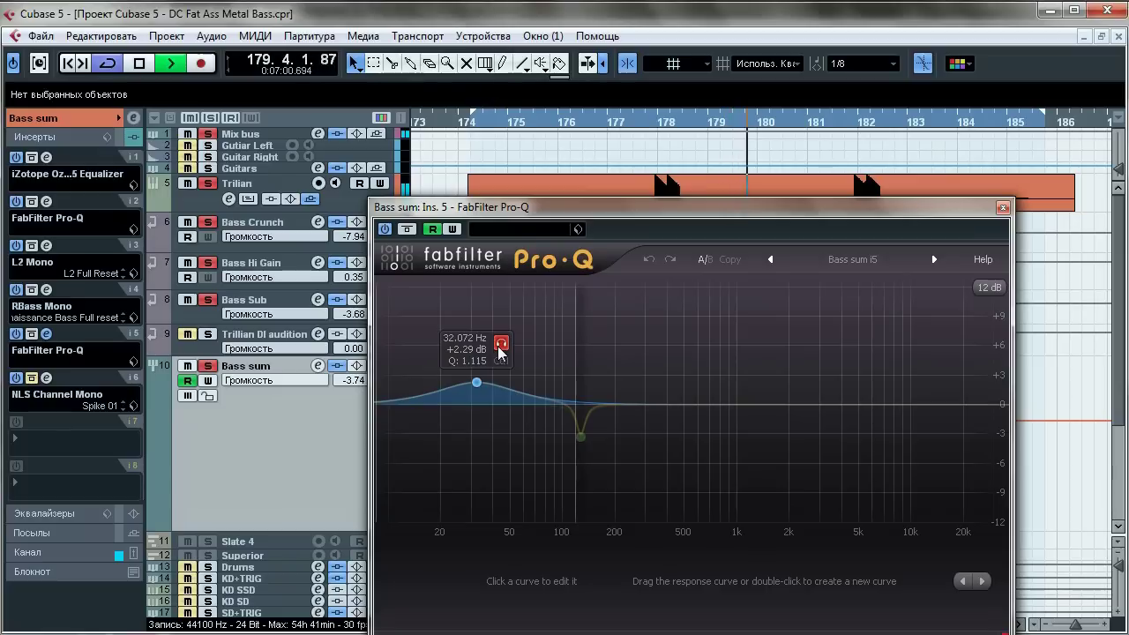
left_click(606, 463)
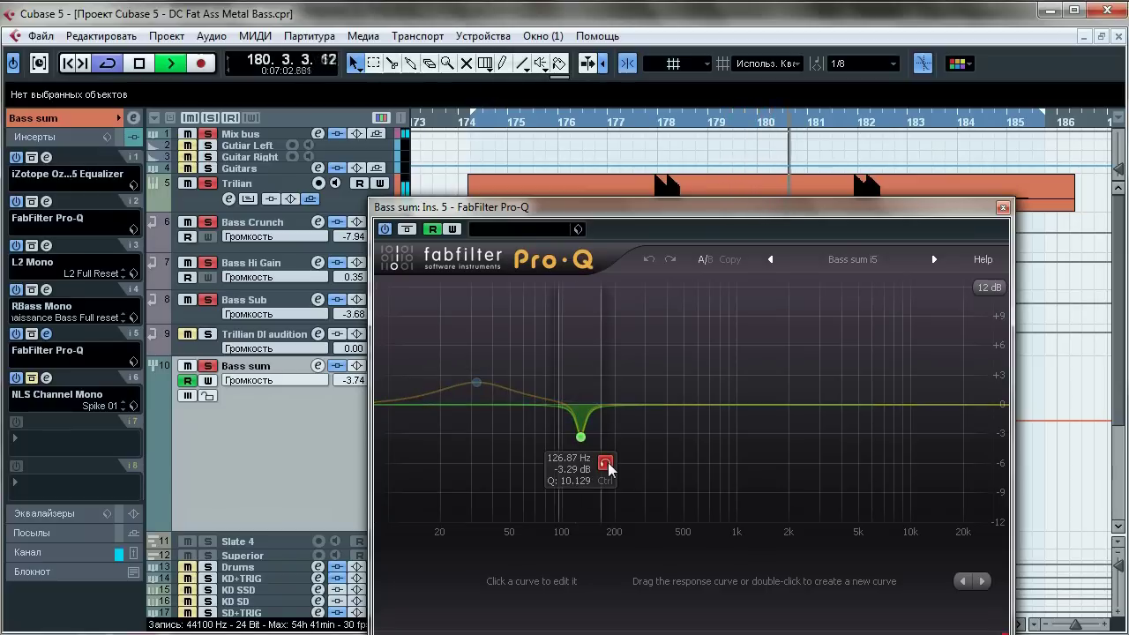
mouse_move(505, 355)
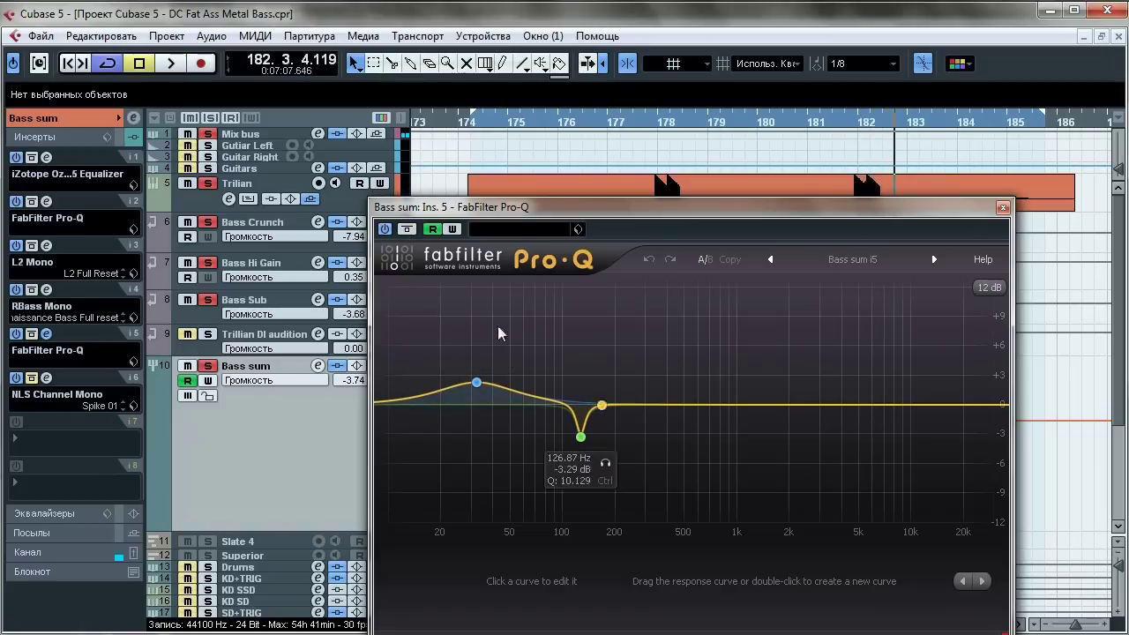
left_click(1001, 208)
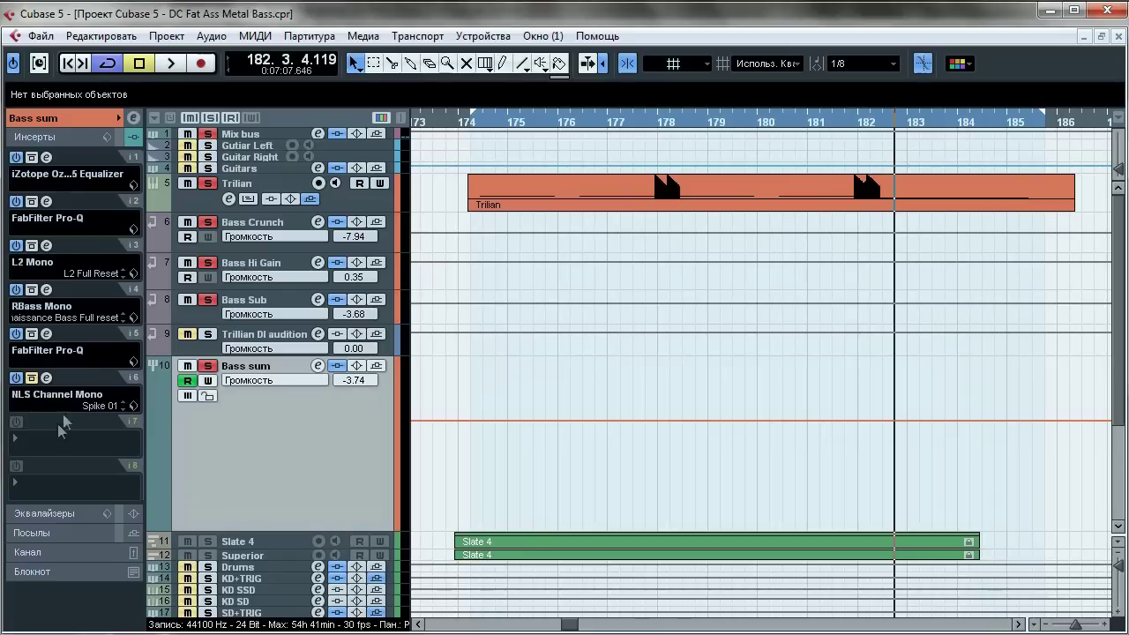
Step: Play from bar 177 through Bass sum's NLS Channel Mono on Spike 01, then stop and close it
left_click(49, 379)
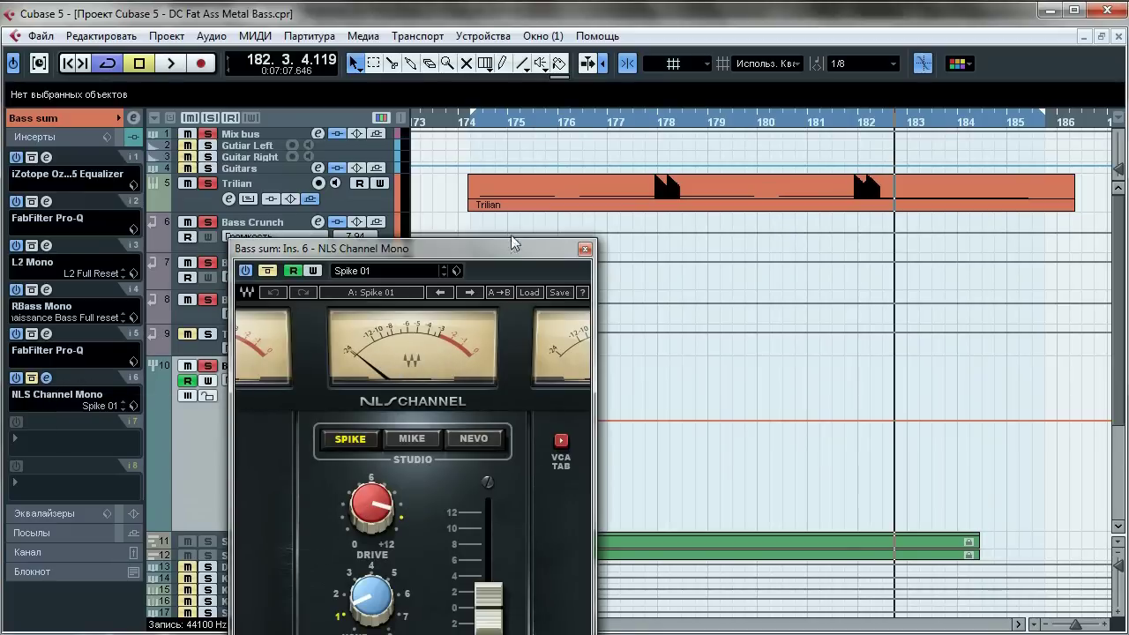
left_click_drag(511, 252, 465, 114)
left_click(609, 122)
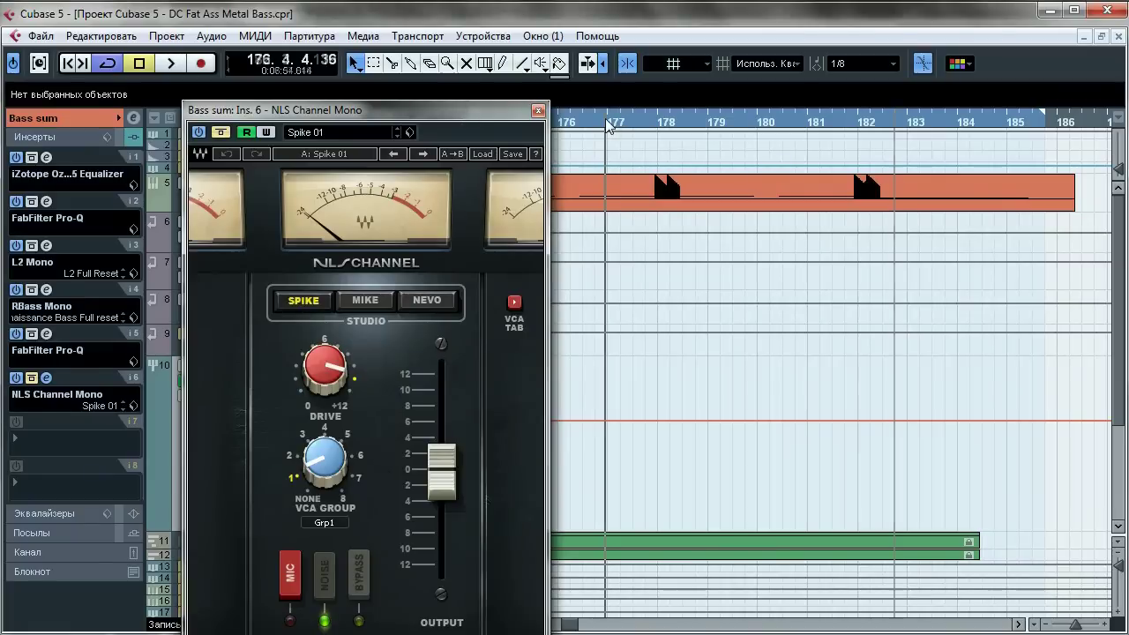
key("space")
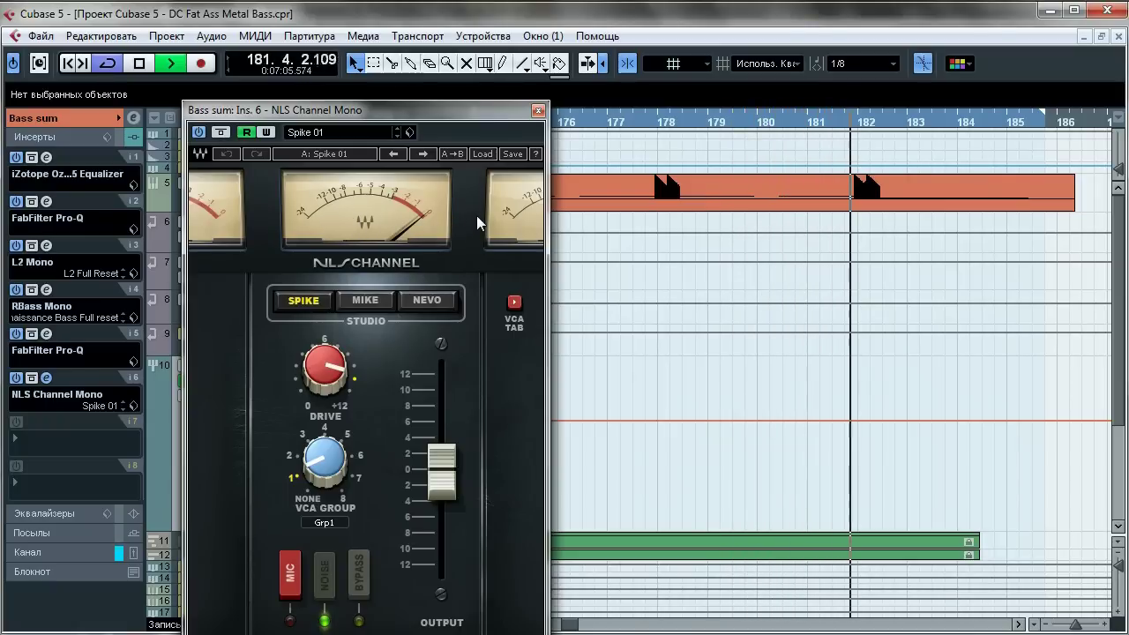
key("space")
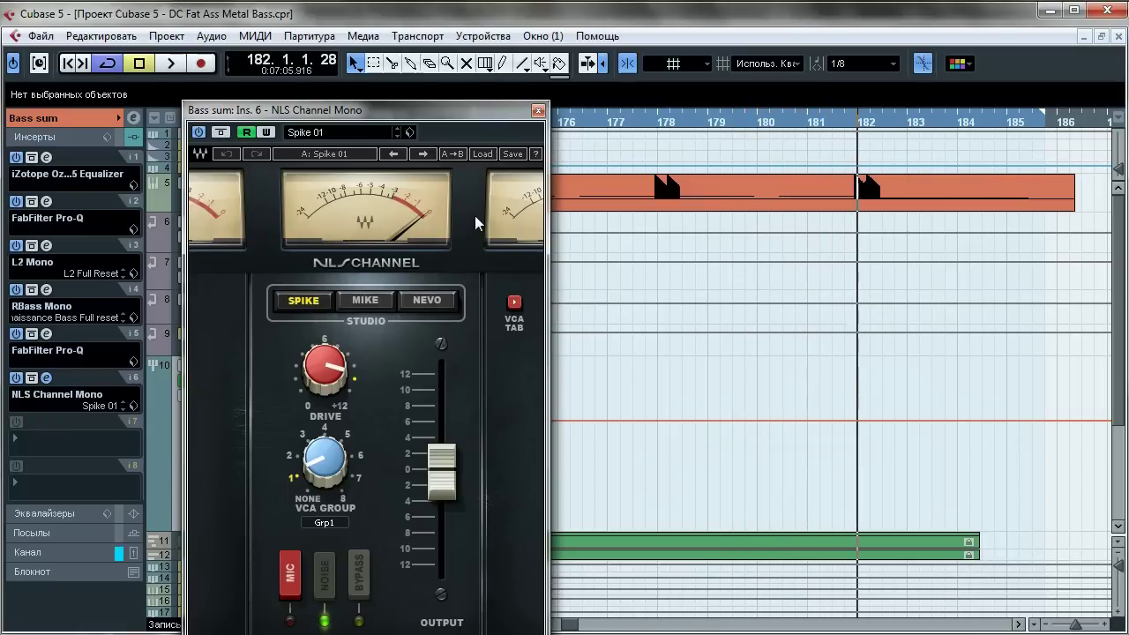
left_click(538, 111)
Step: Drag the Bass sum volume automation point down to about -7 dB
left_click_drag(1076, 628, 1058, 628)
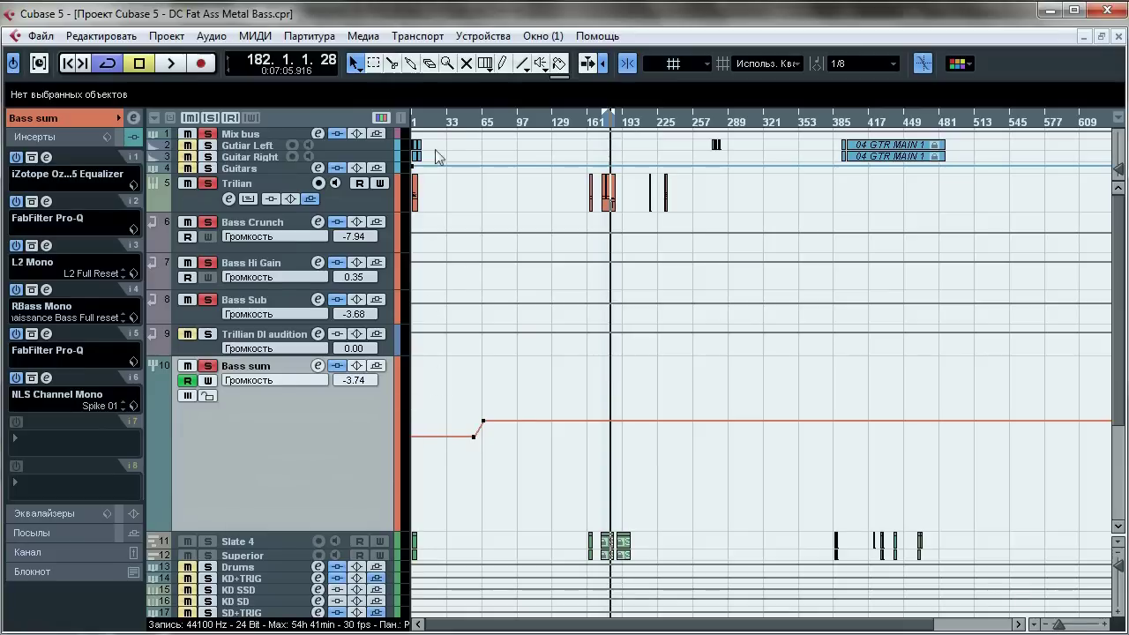
left_click(447, 123)
left_click(608, 123)
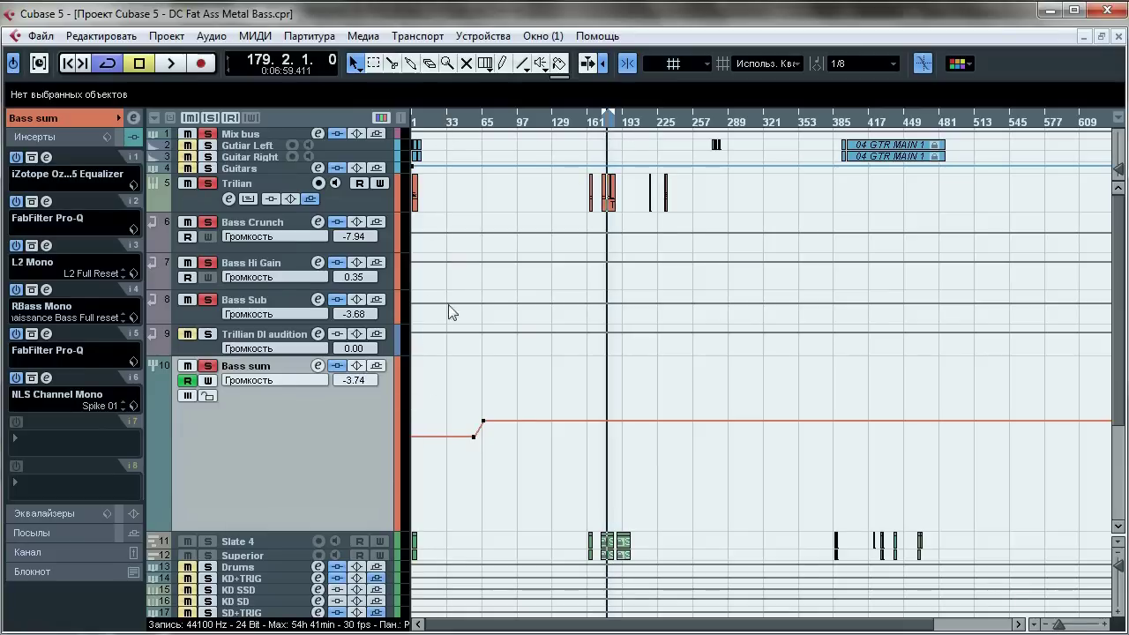
left_click_drag(483, 422, 490, 447)
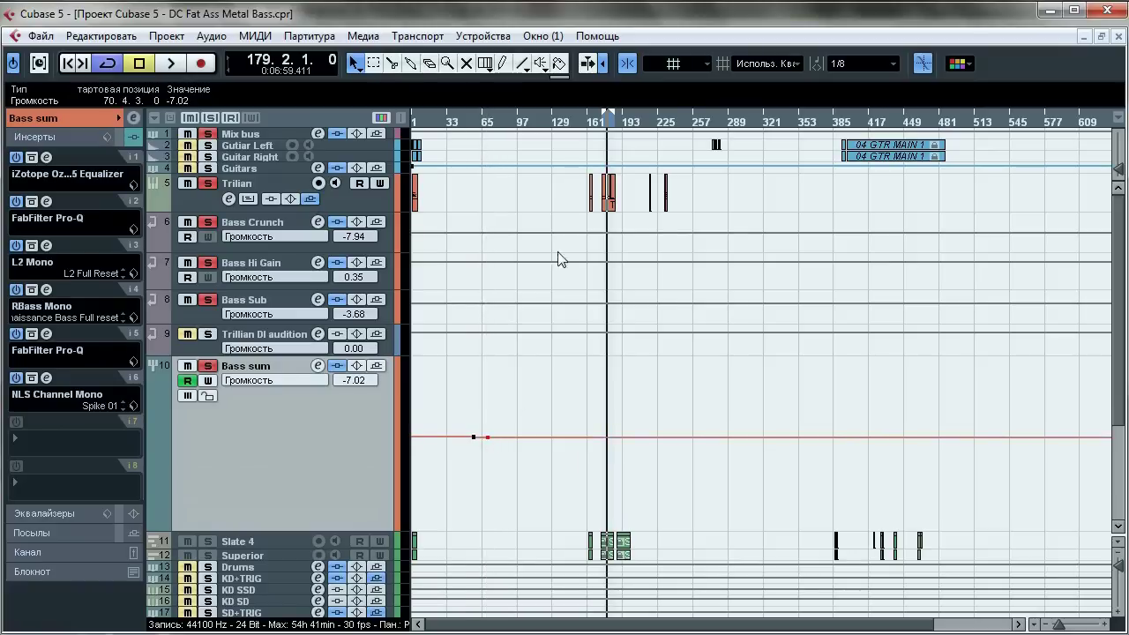
Step: Play the bass section from around bar 176 and take all tracks out of solo
left_click(1105, 625)
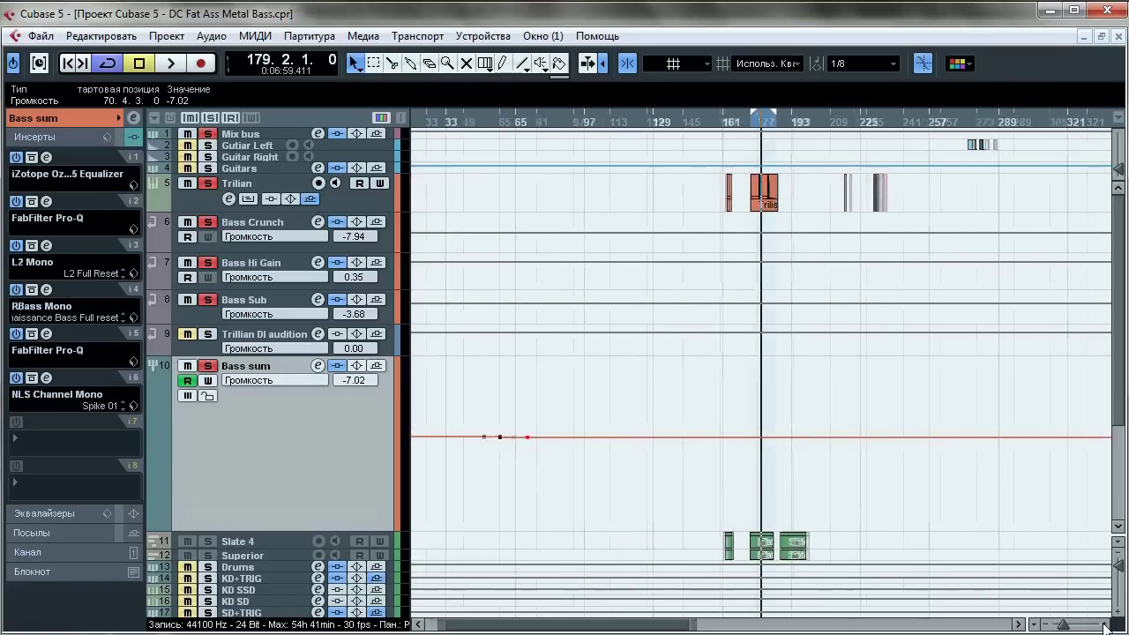
key("space")
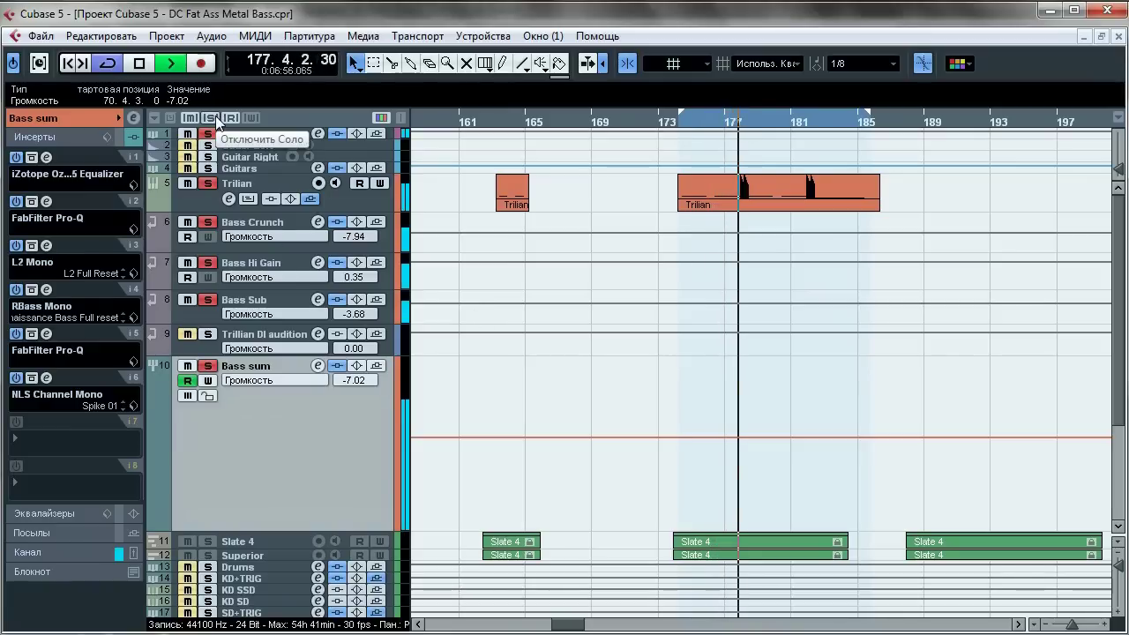
left_click(214, 118)
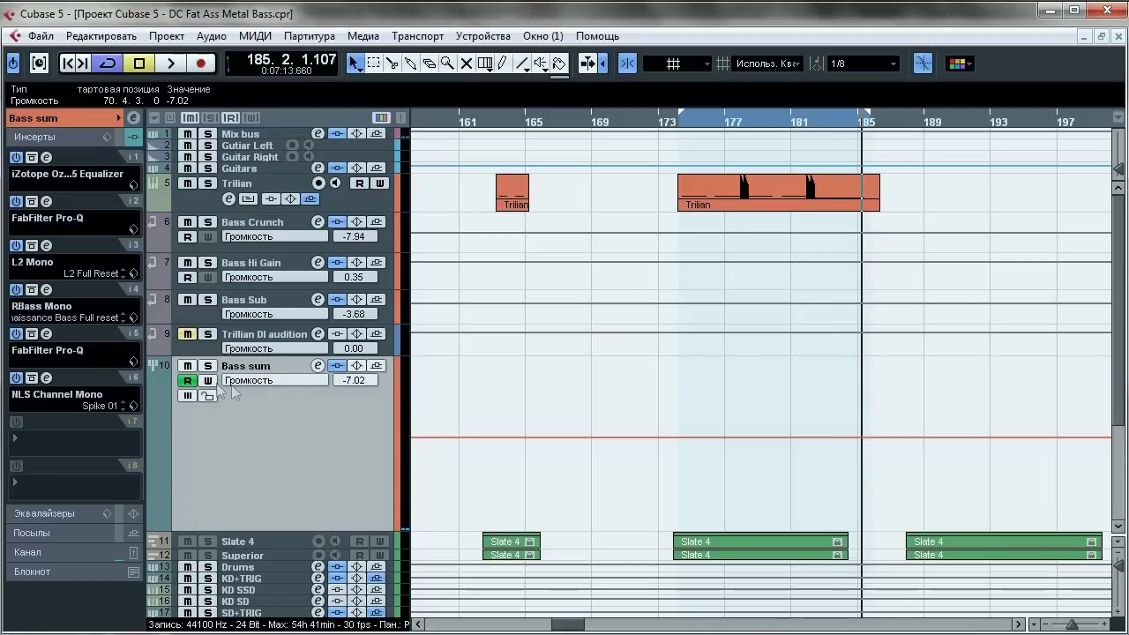
Step: Inspect the insert chains of Mix bus, Bass sum, Guitar Left/Right and Drums in the Inspector
left_click(259, 134)
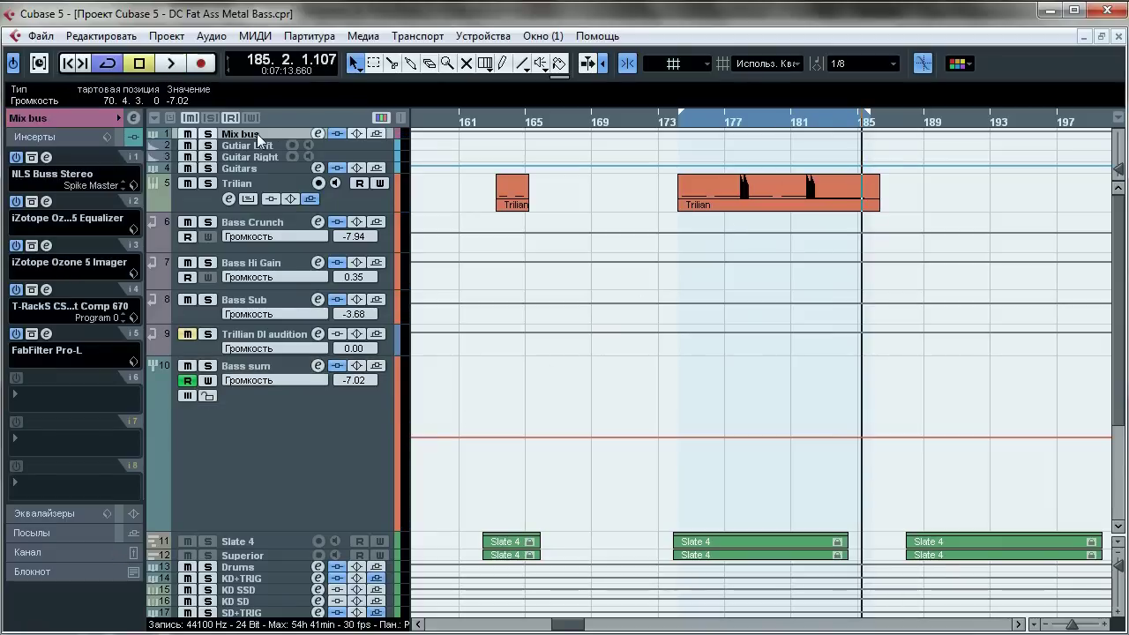
left_click(275, 441)
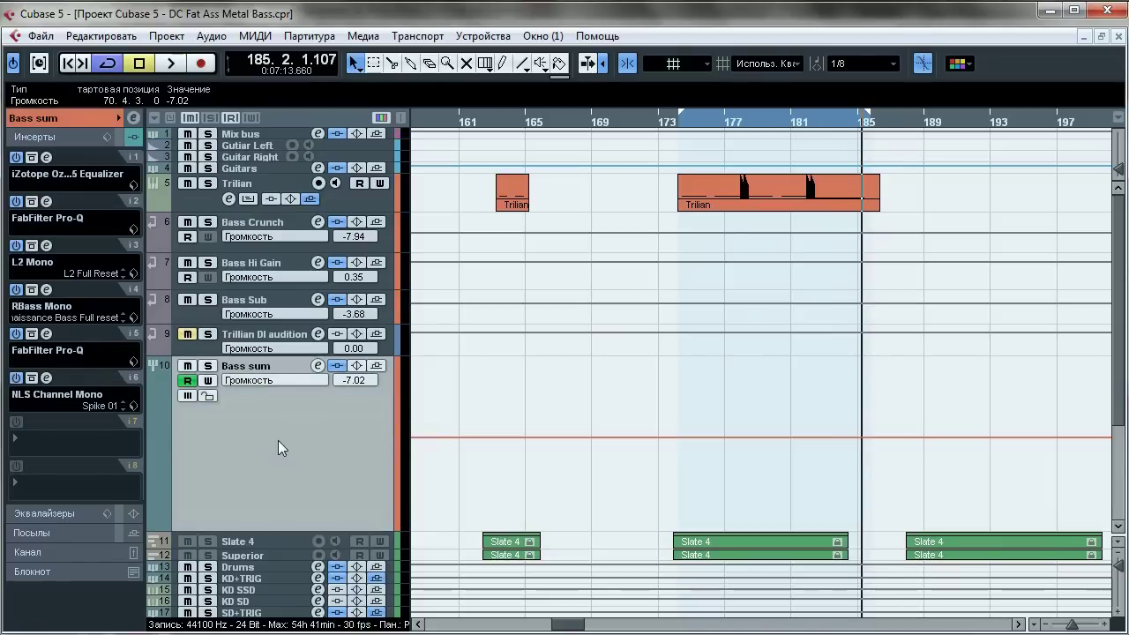
left_click(374, 147)
left_click(374, 158, "shift")
left_click(296, 569)
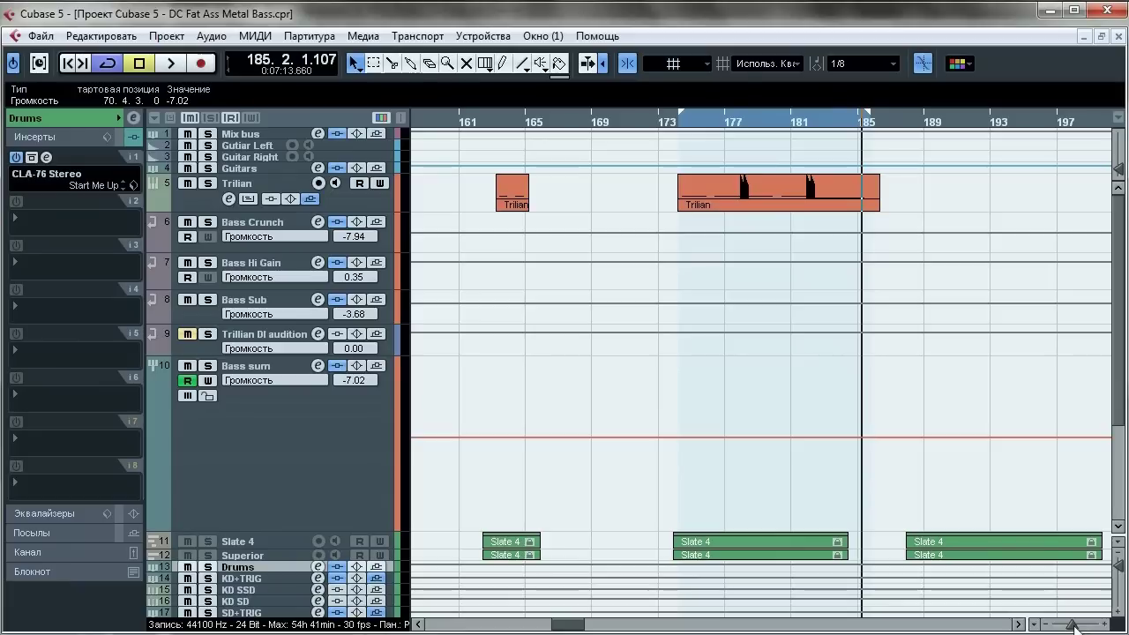
Step: Play the song's opening bars from bar 1, then zoom out and locate near bar 176
left_click_drag(1075, 625, 1063, 625)
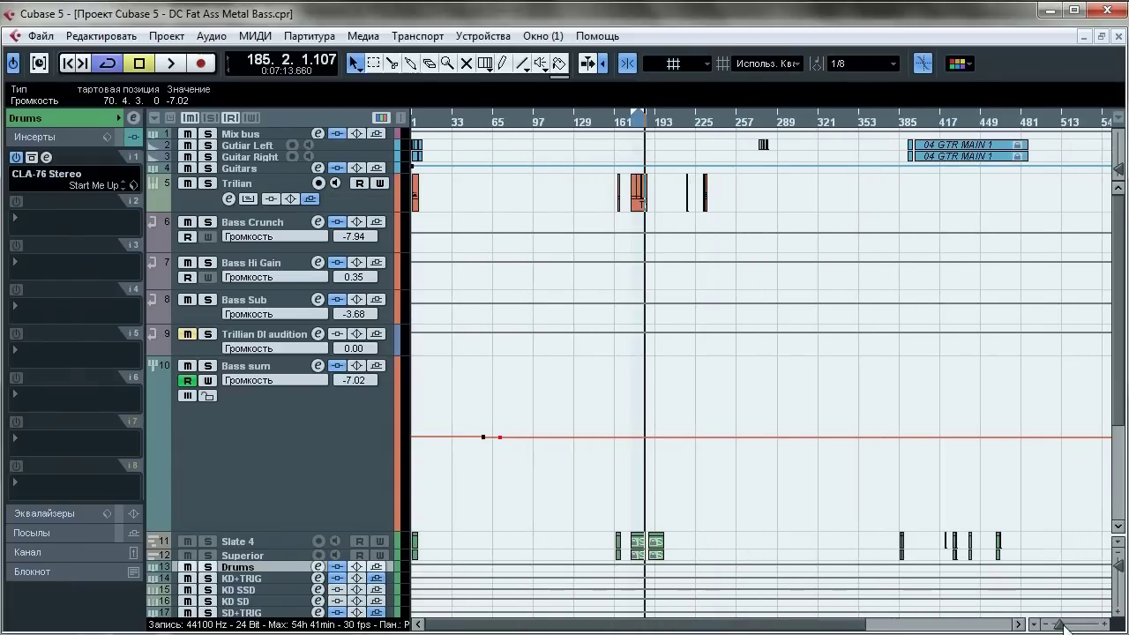
left_click(415, 127)
key("h")
key("h")
key("h")
key("h")
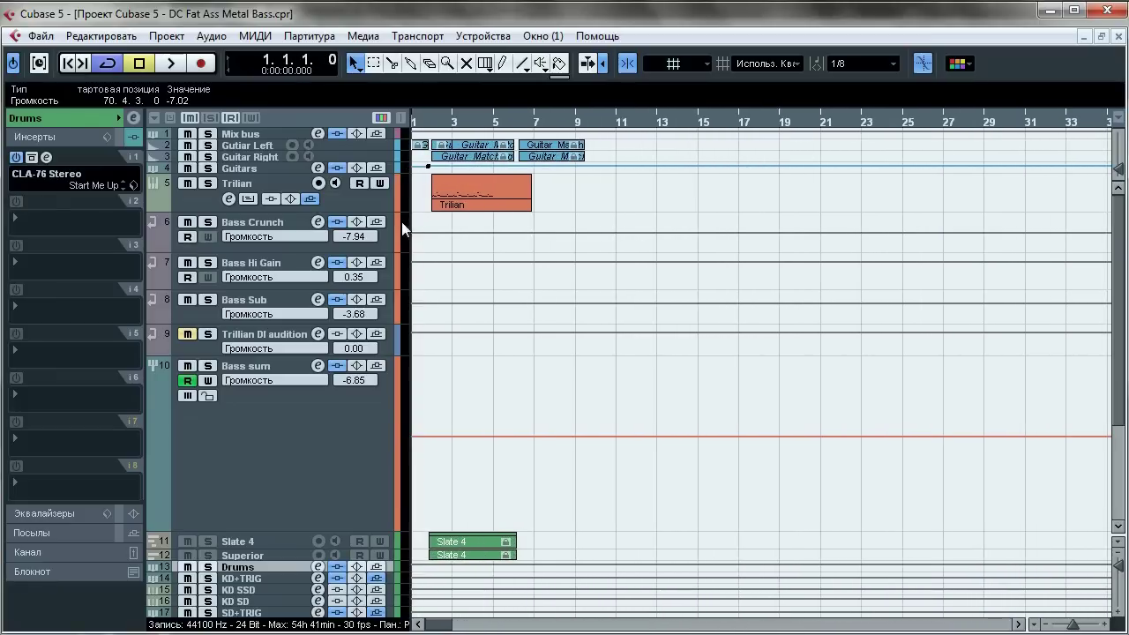
key("space")
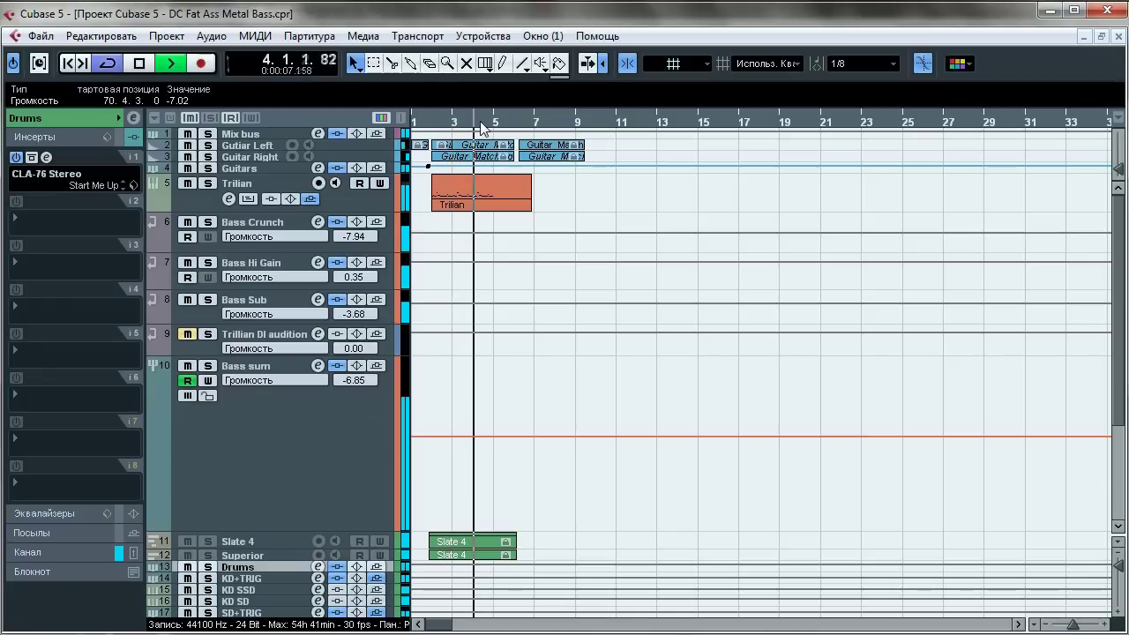
key("space")
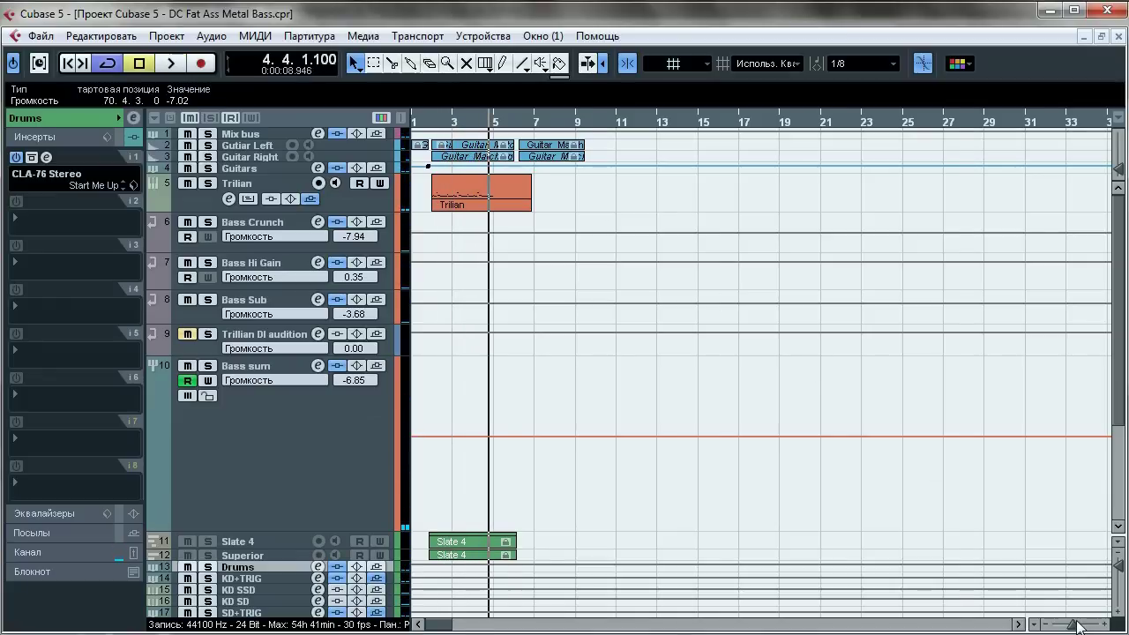
left_click_drag(1076, 625, 1061, 624)
left_click_drag(671, 138, 676, 202)
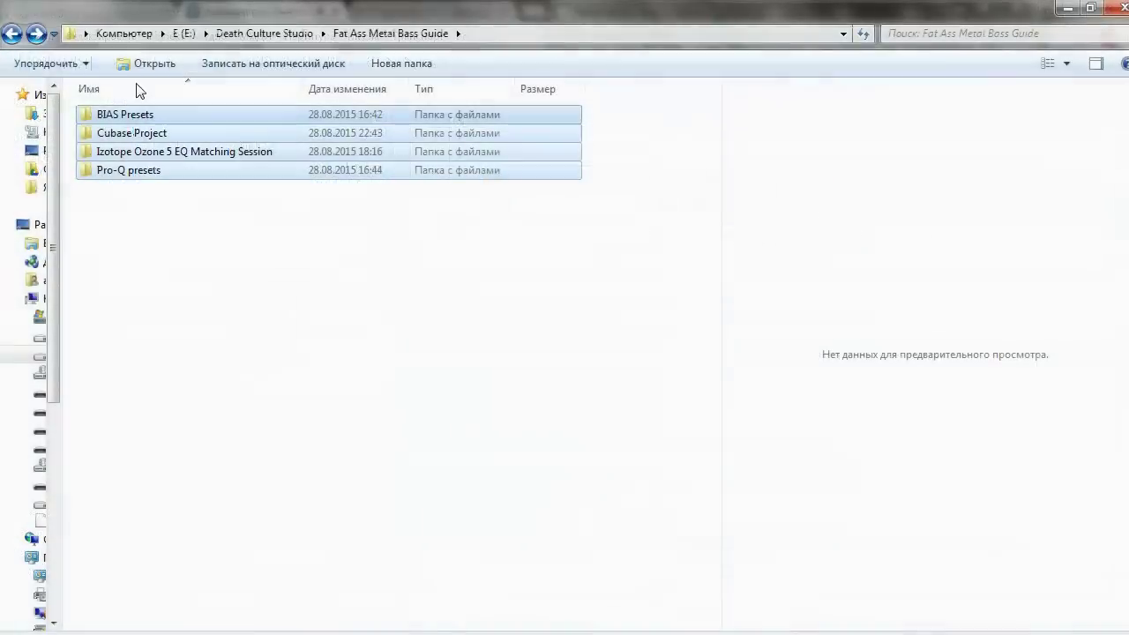
double_click(234, 157)
key("BackSpace")
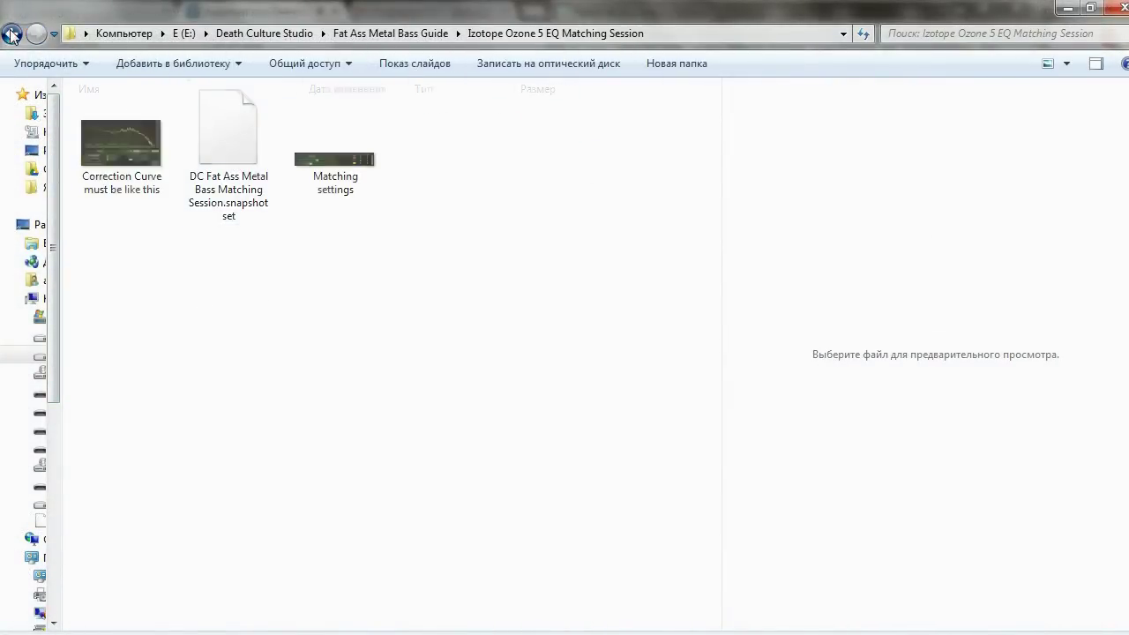
double_click(151, 171)
key("ctrl+a")
left_click(178, 293)
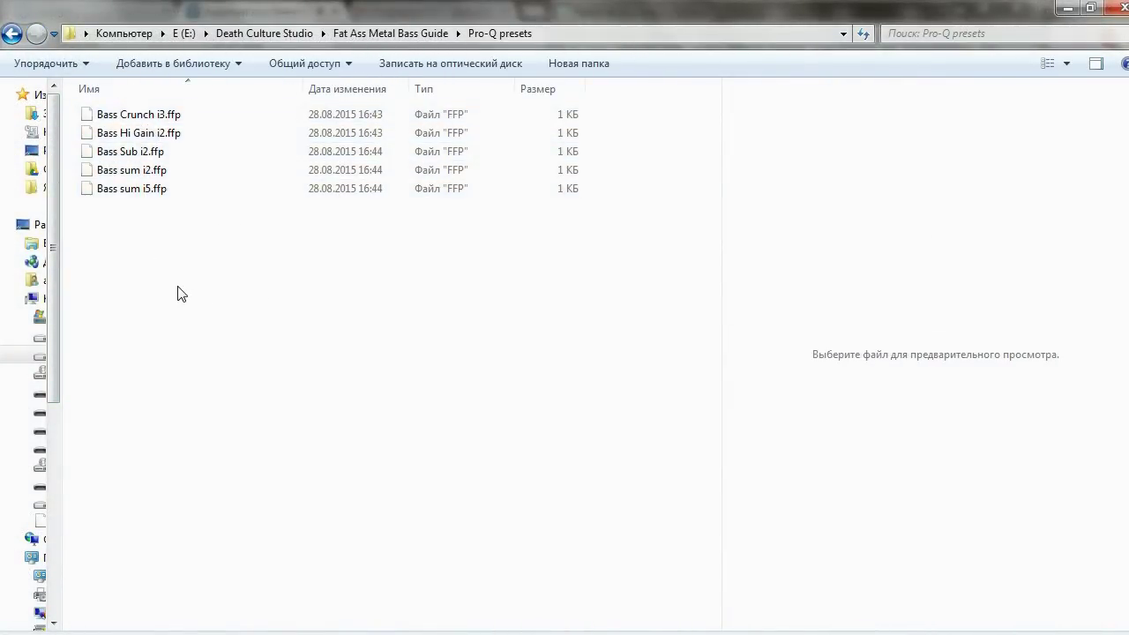
key("BackSpace")
double_click(93, 114)
double_click(102, 115)
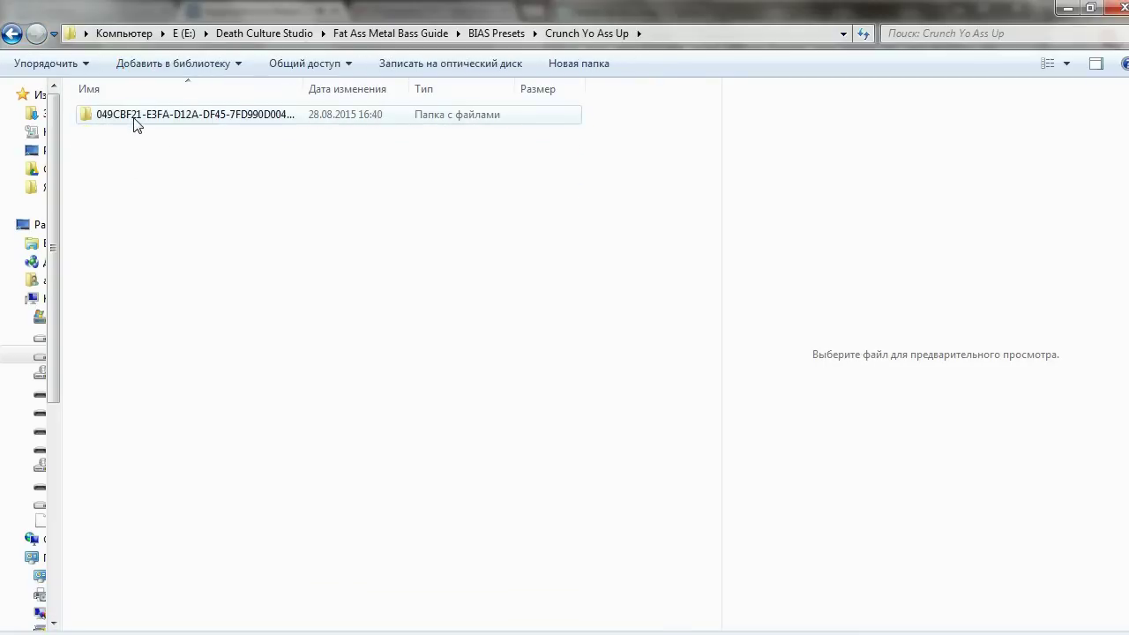
double_click(133, 116)
key("BackSpace")
key("BackSpace")
double_click(100, 134)
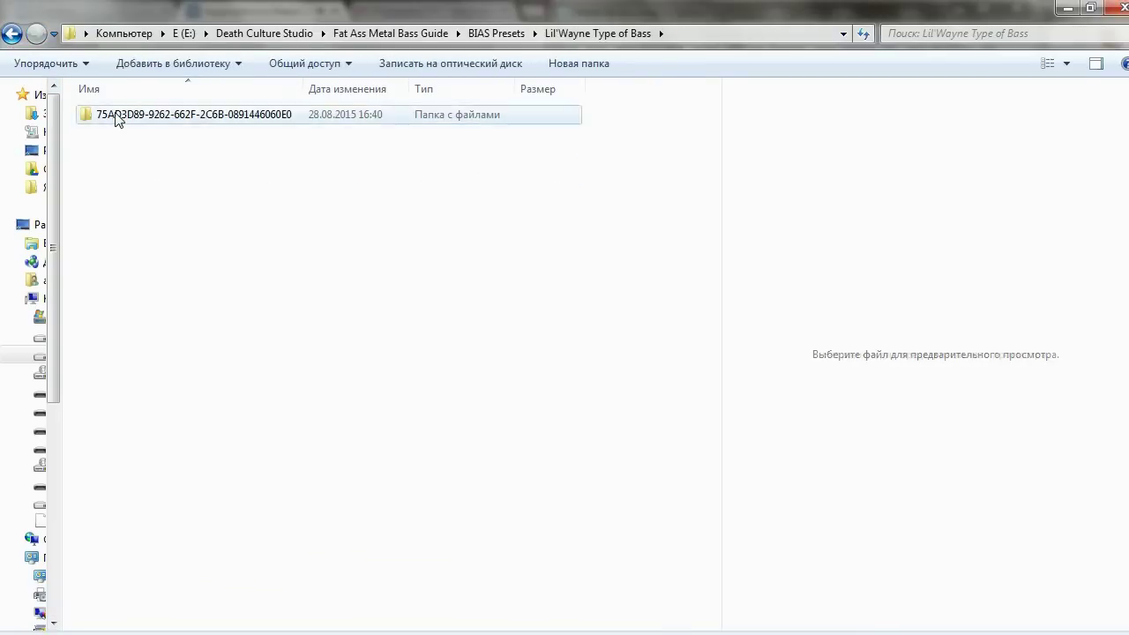
double_click(99, 117)
key("BackSpace")
key("BackSpace")
key("BackSpace")
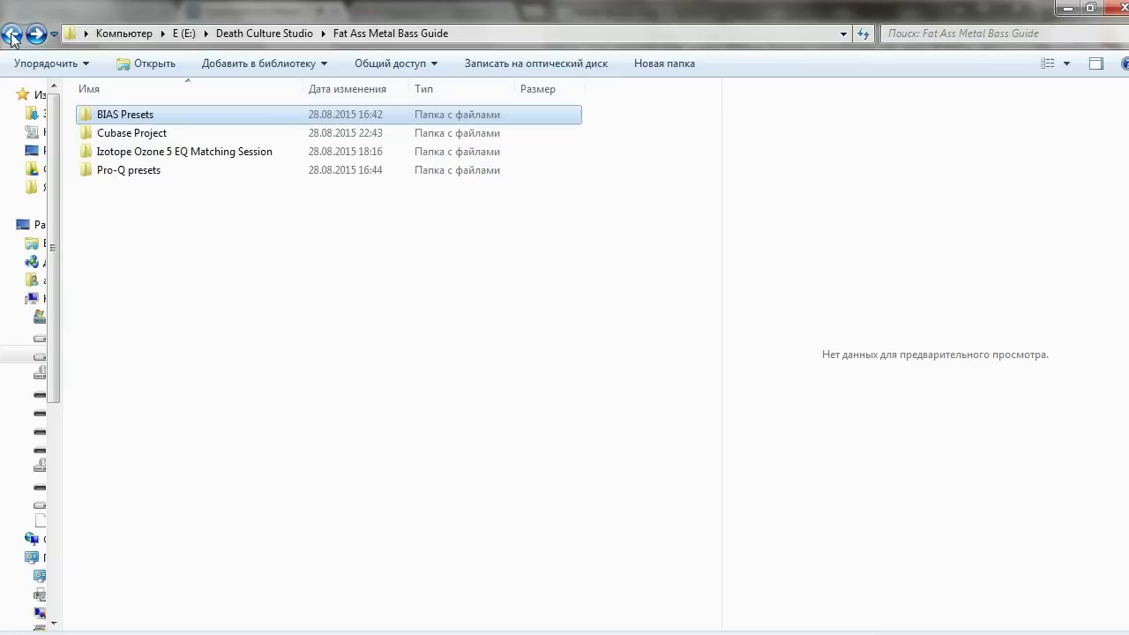
left_click(140, 140)
double_click(141, 133)
key("Down")
key("Down")
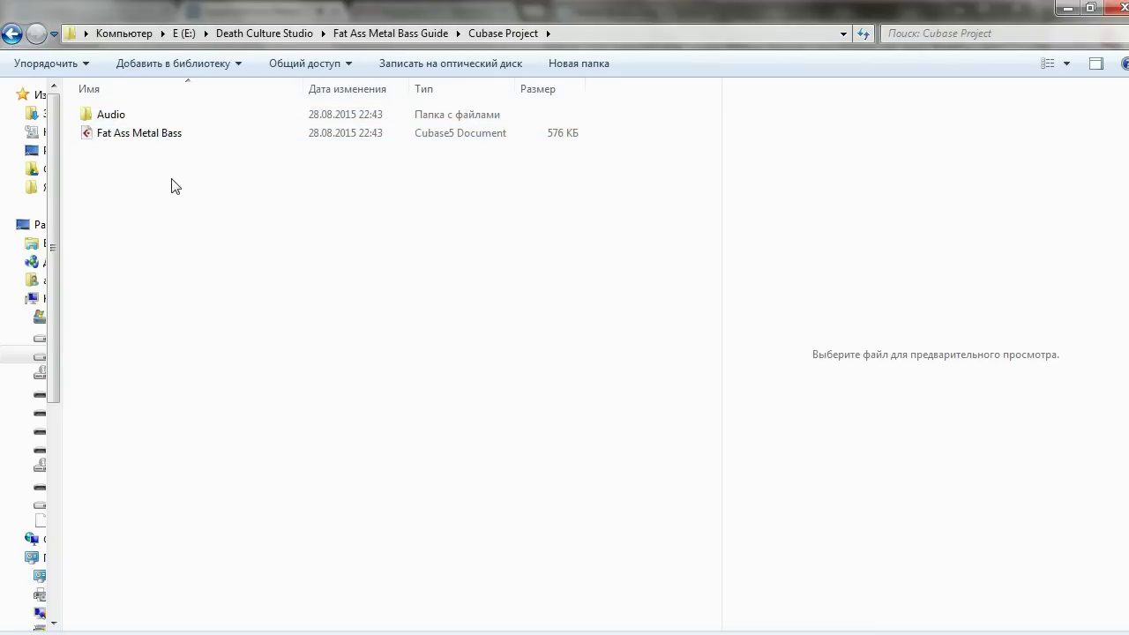
left_click(12, 34)
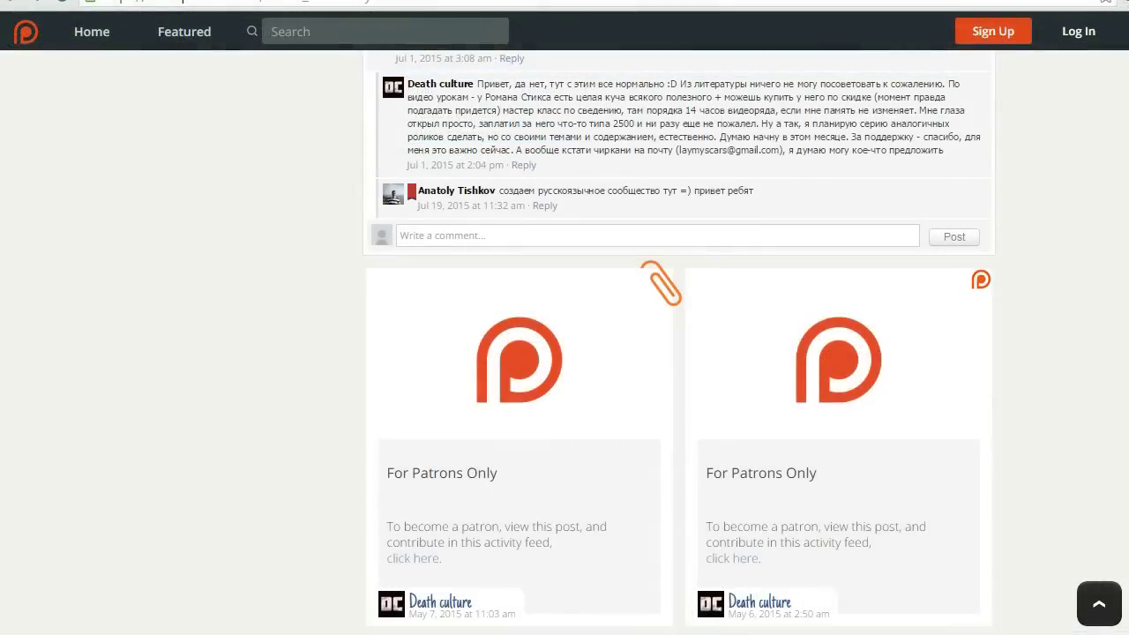
Step: Open a 'For Patrons Only' post to reach the $1.00+ per month pledge page
scroll(679, 342, "down", 1)
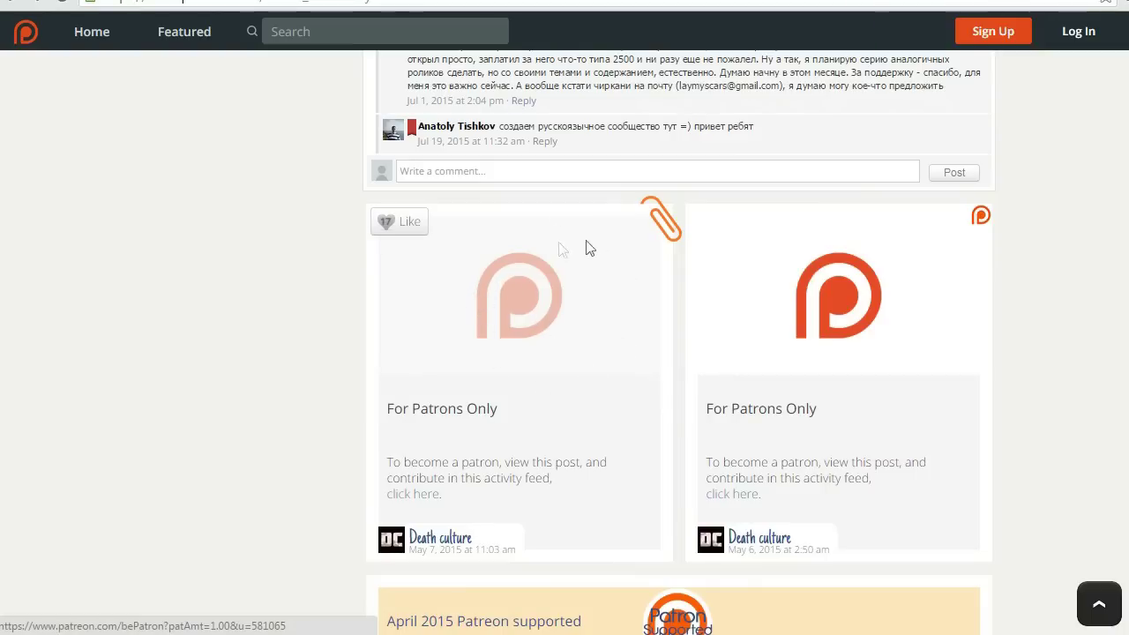
left_click(559, 316)
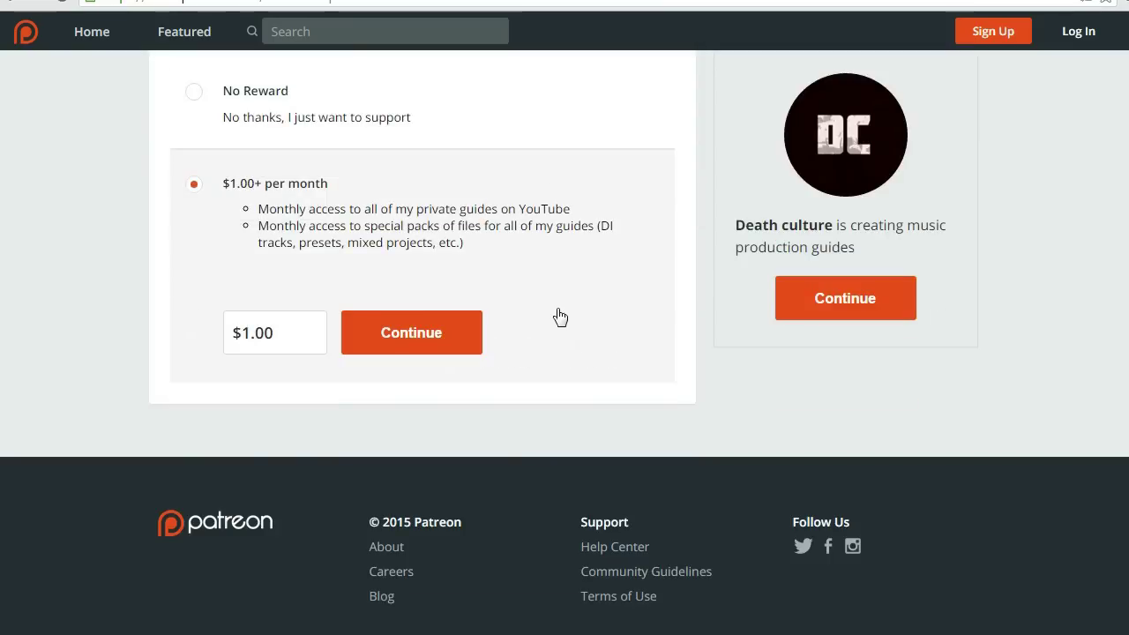
scroll(565, 318, "up", 2)
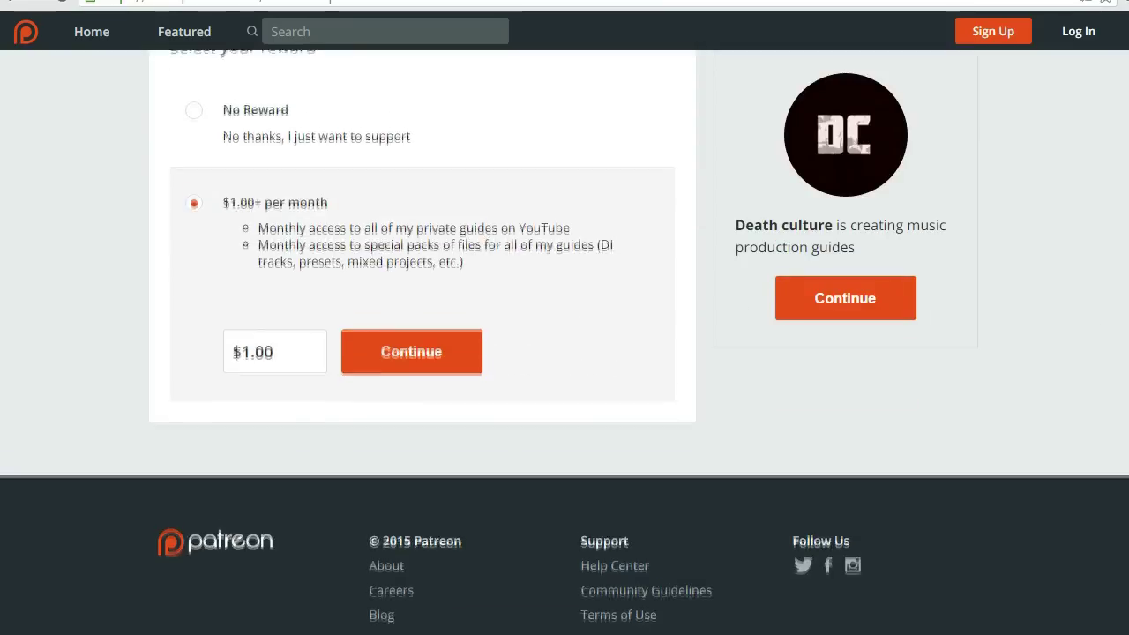